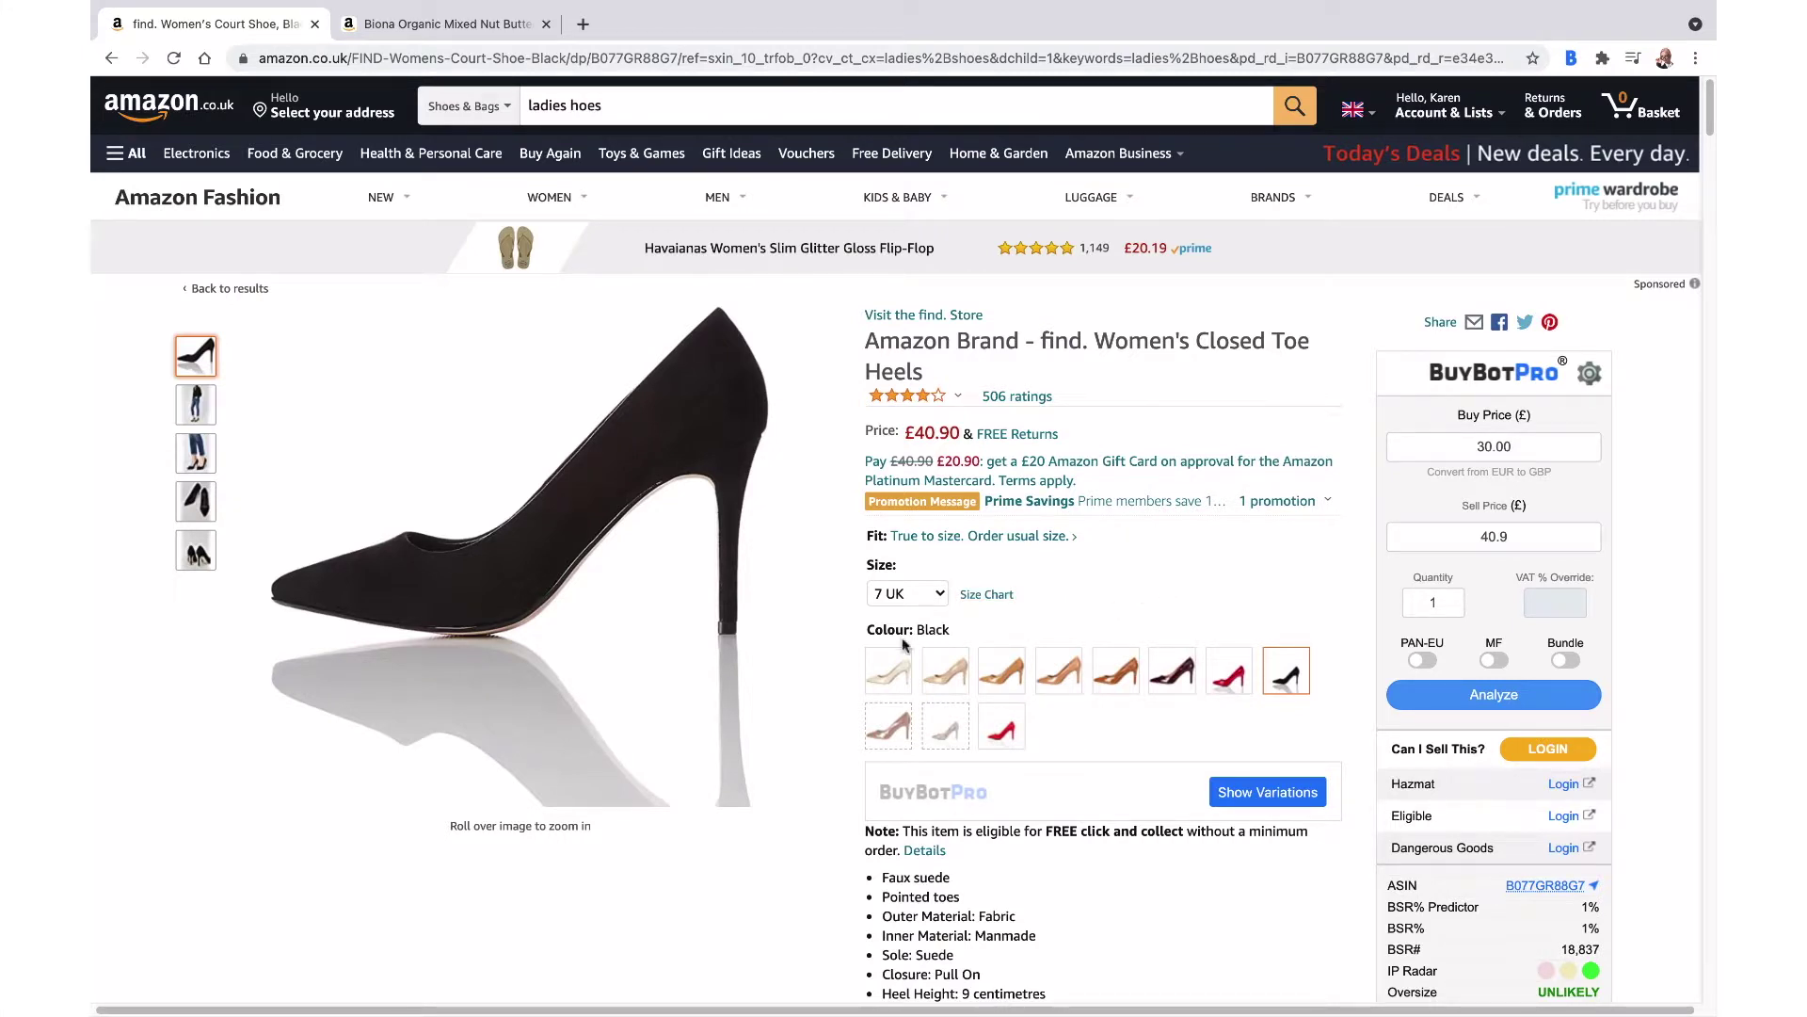
- Keep size 7 UK, preview the brown patent and Braun Praline Nude colours, then return to black suede
click(940, 594)
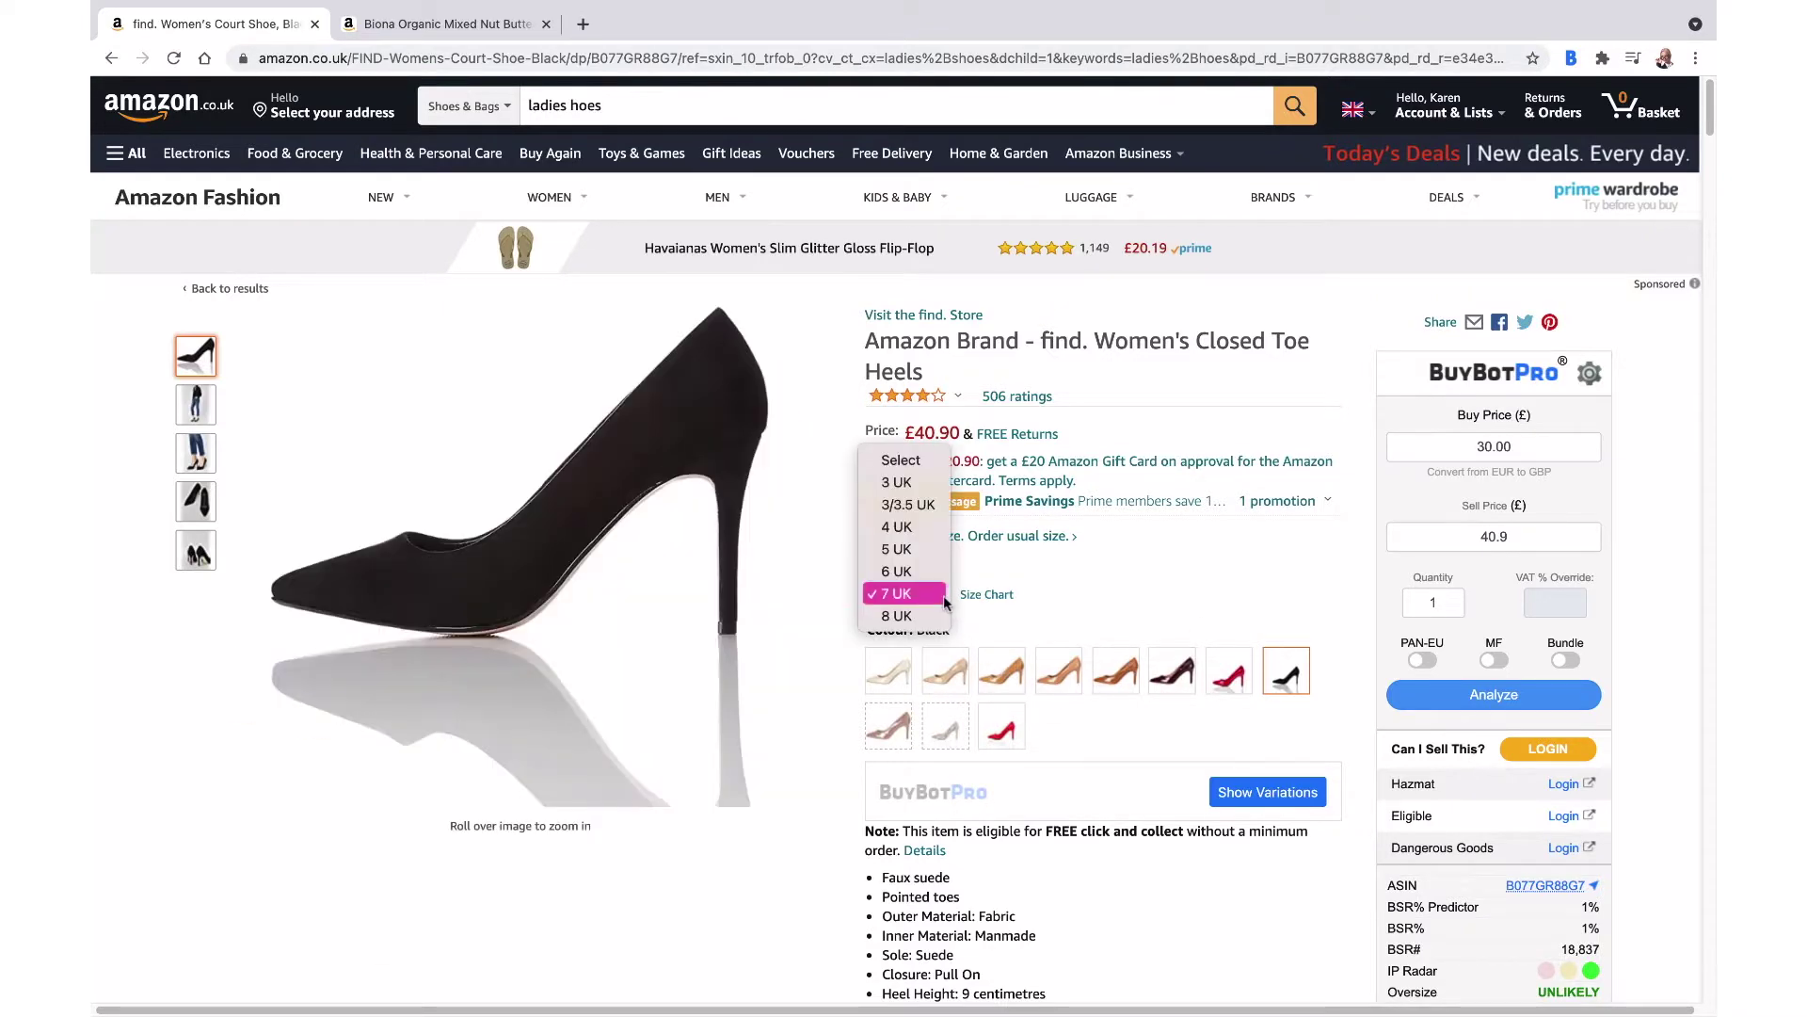
click(1107, 539)
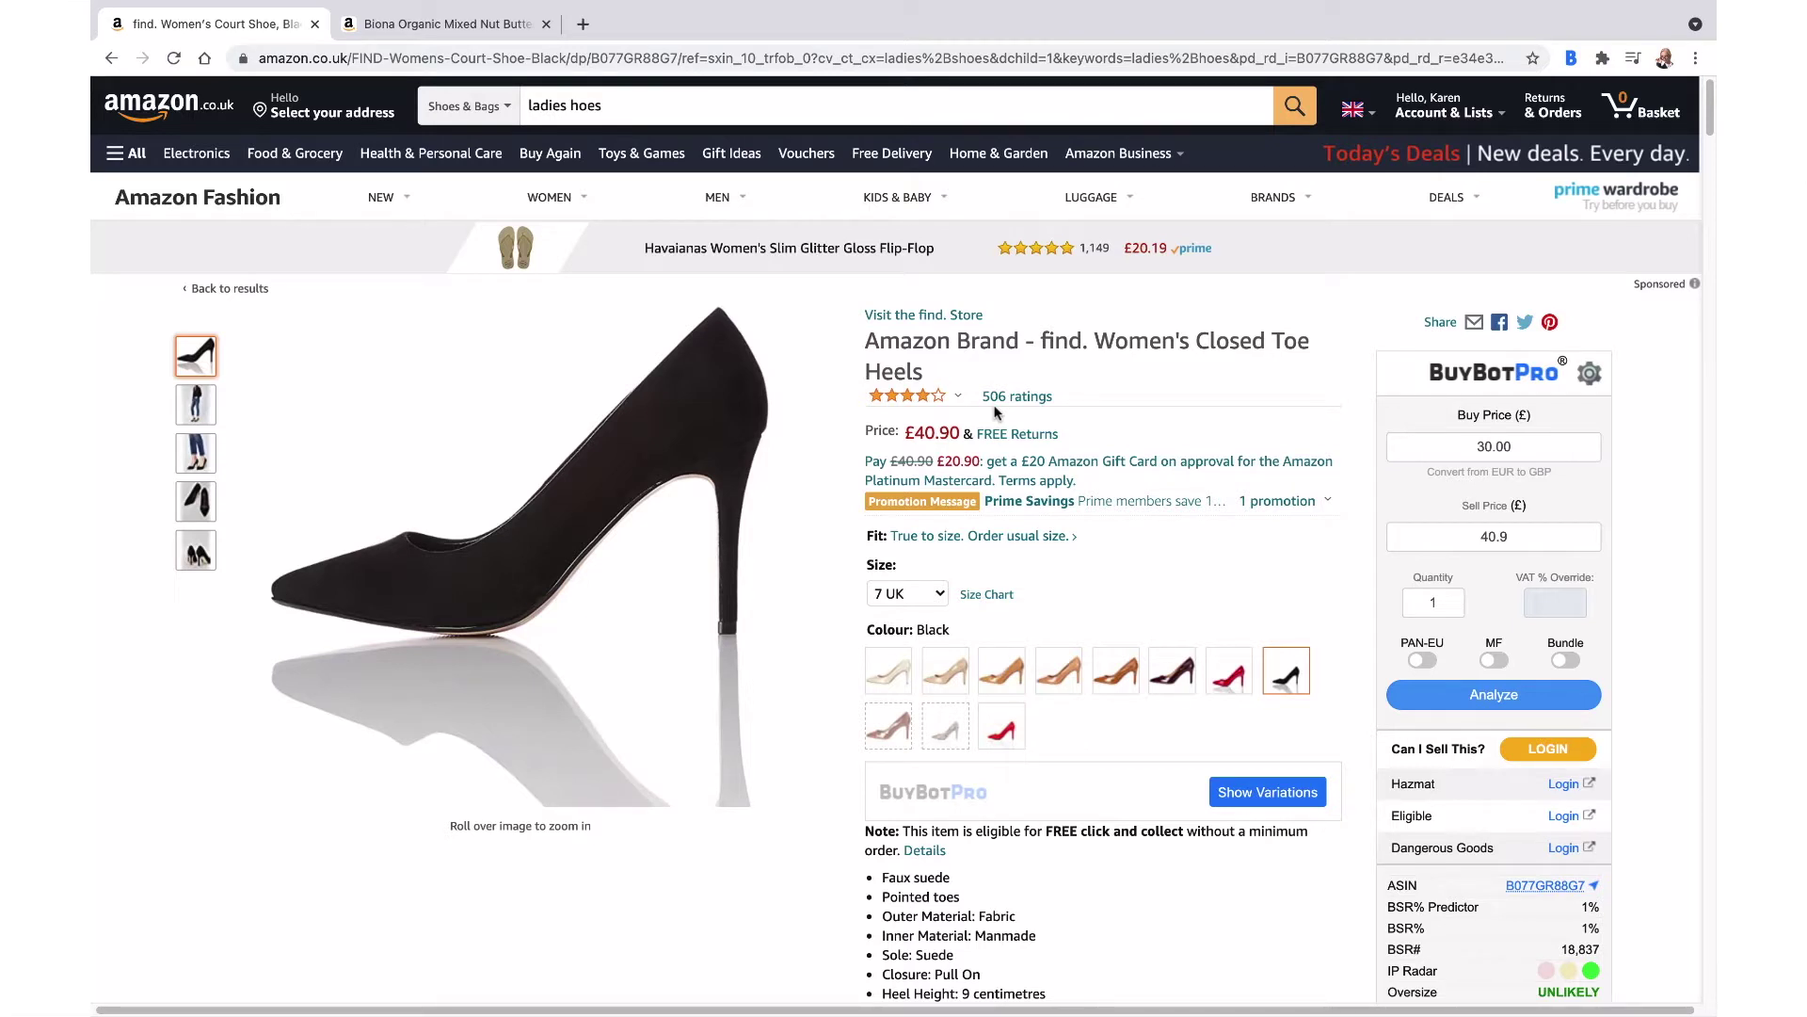
click(1106, 670)
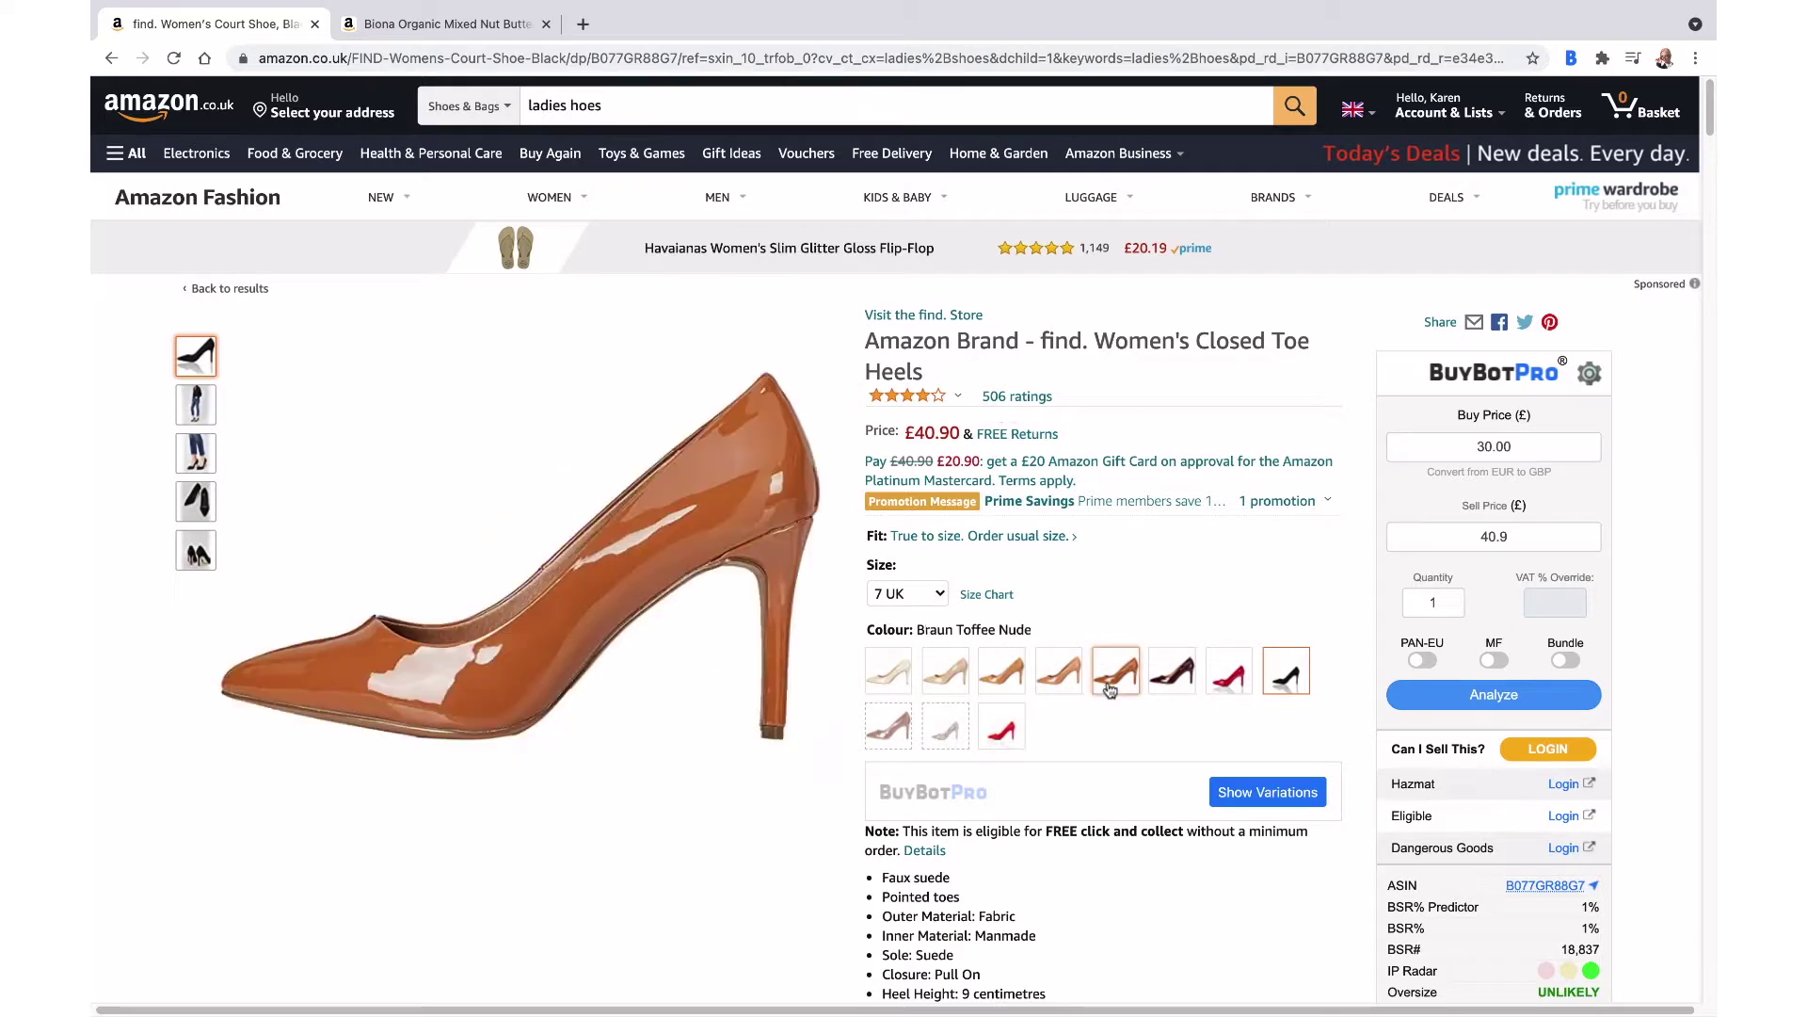
click(1055, 687)
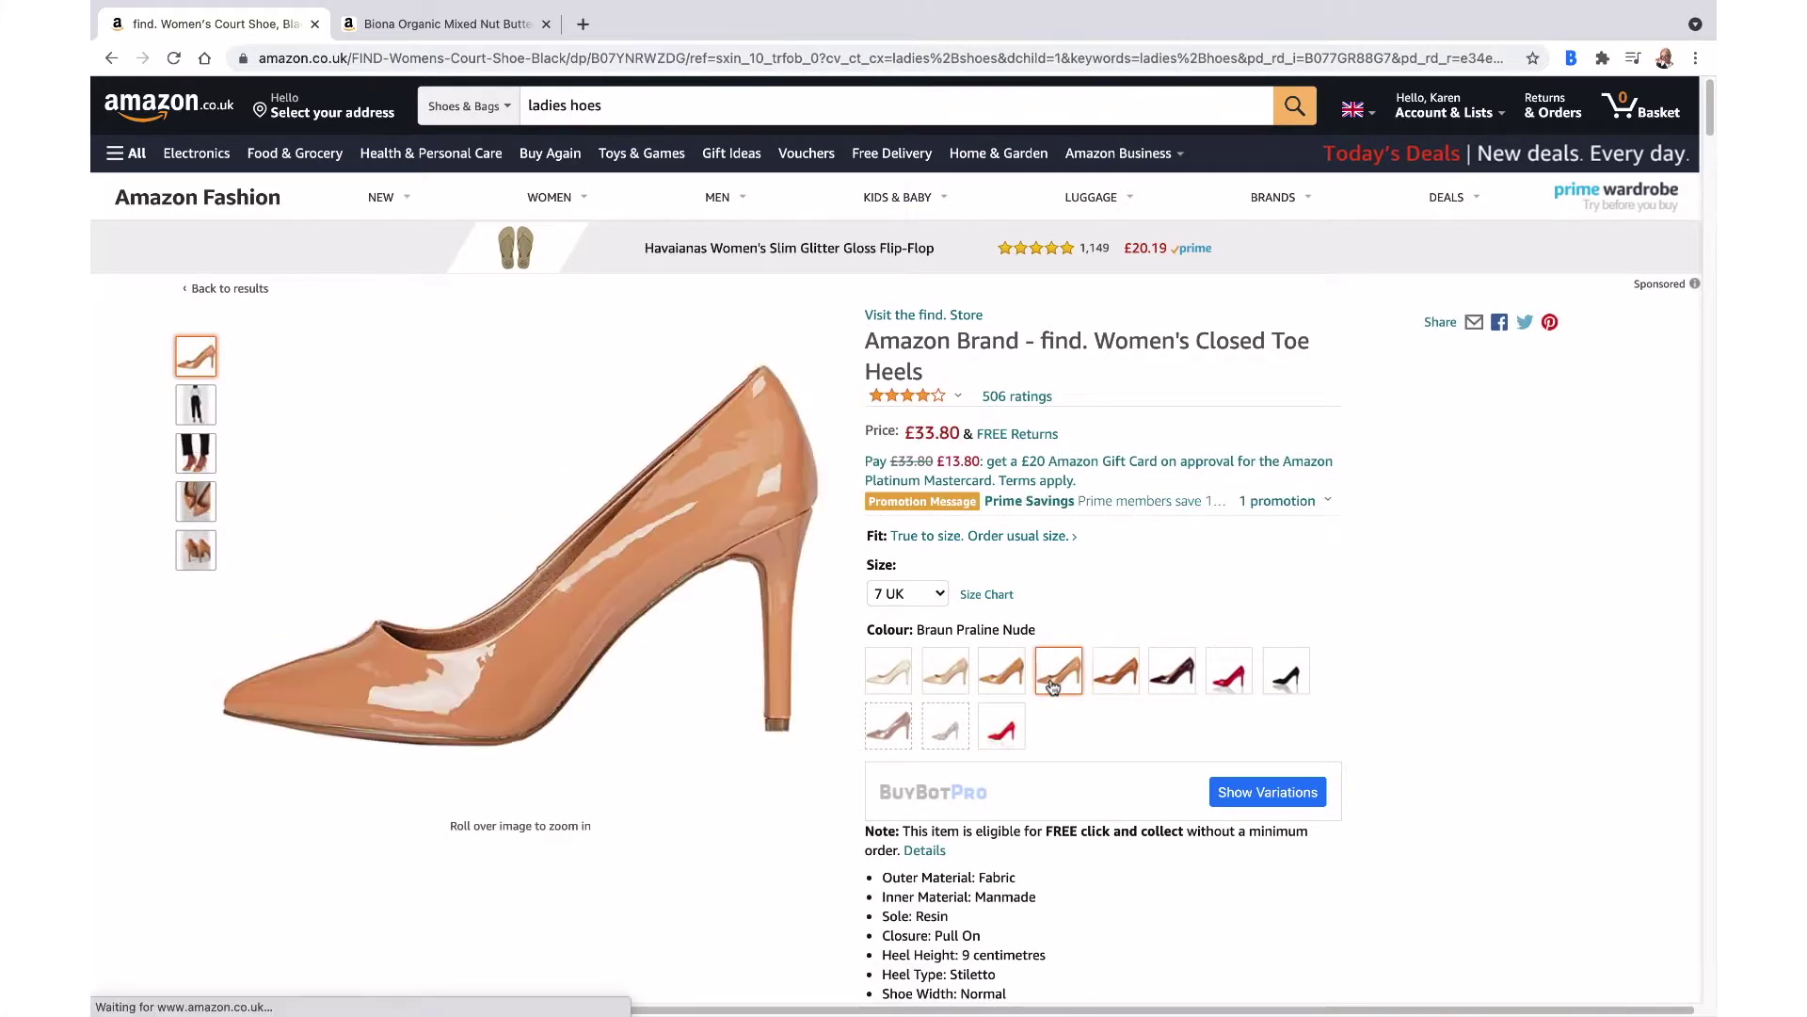
click(1282, 672)
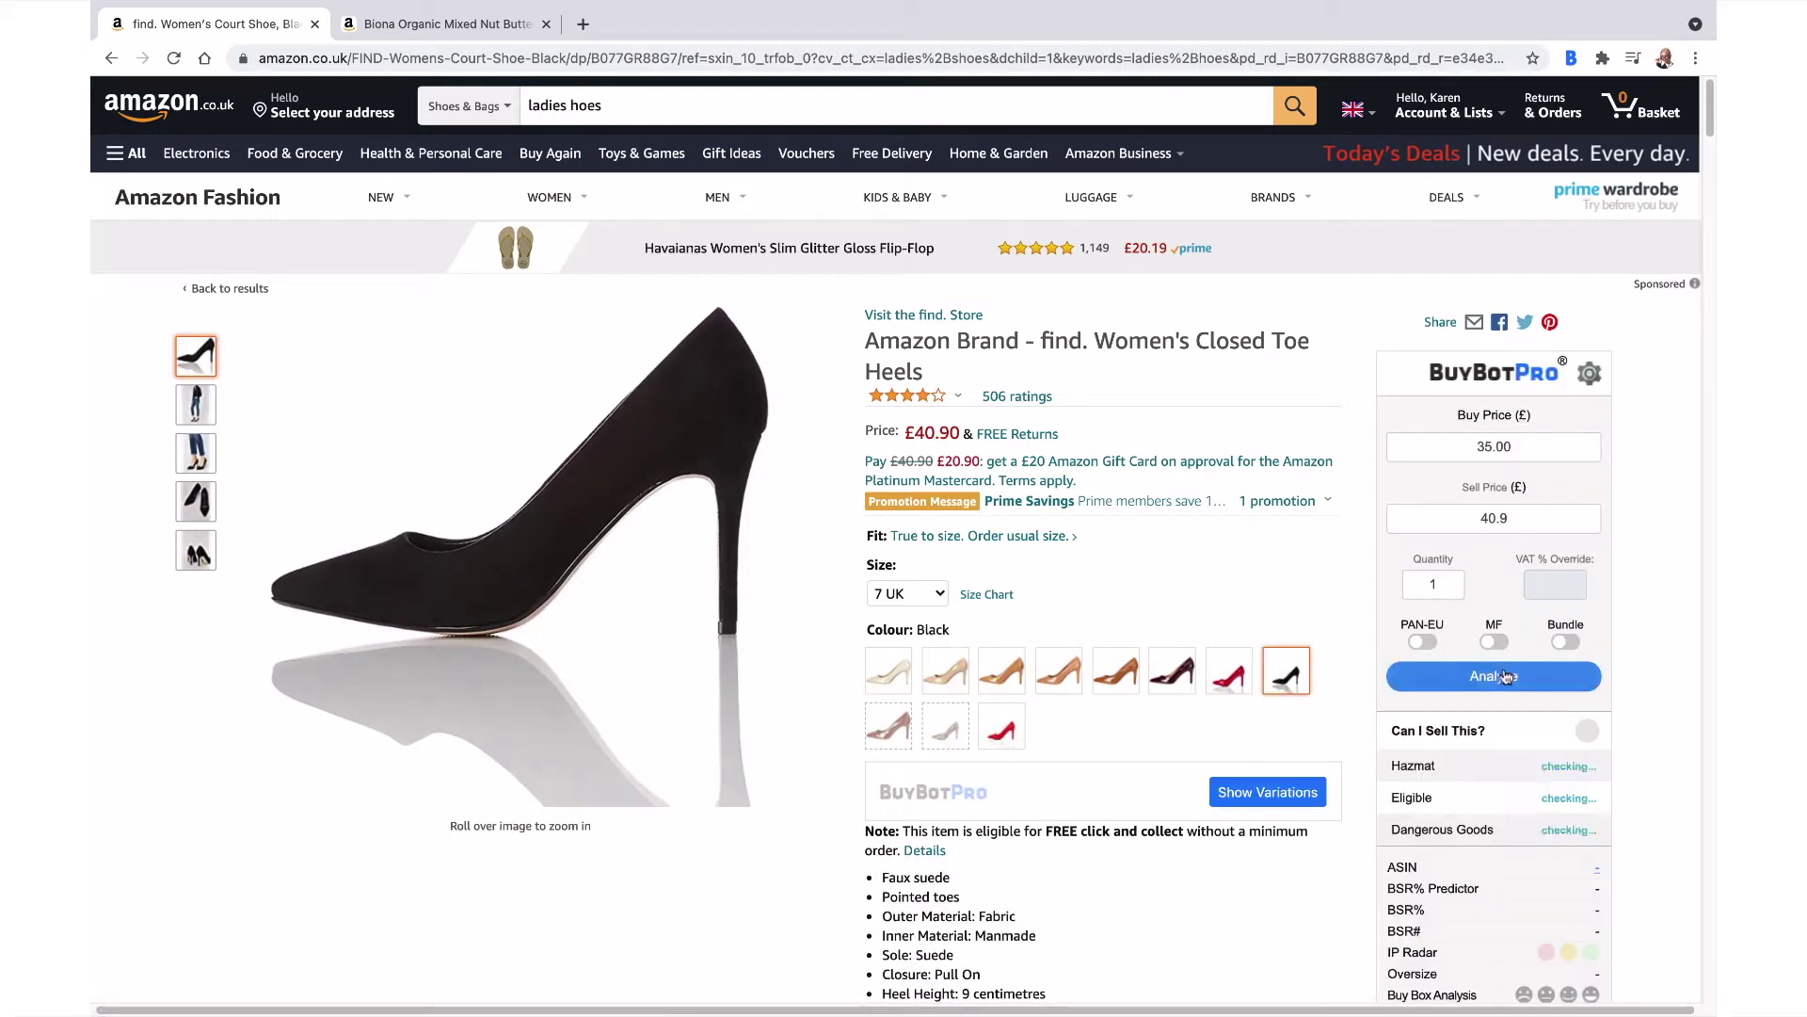
- Analyse the black shoe at £35.00 (-£4.83 profit, -13.80% ROI) and list its variations
click(1507, 675)
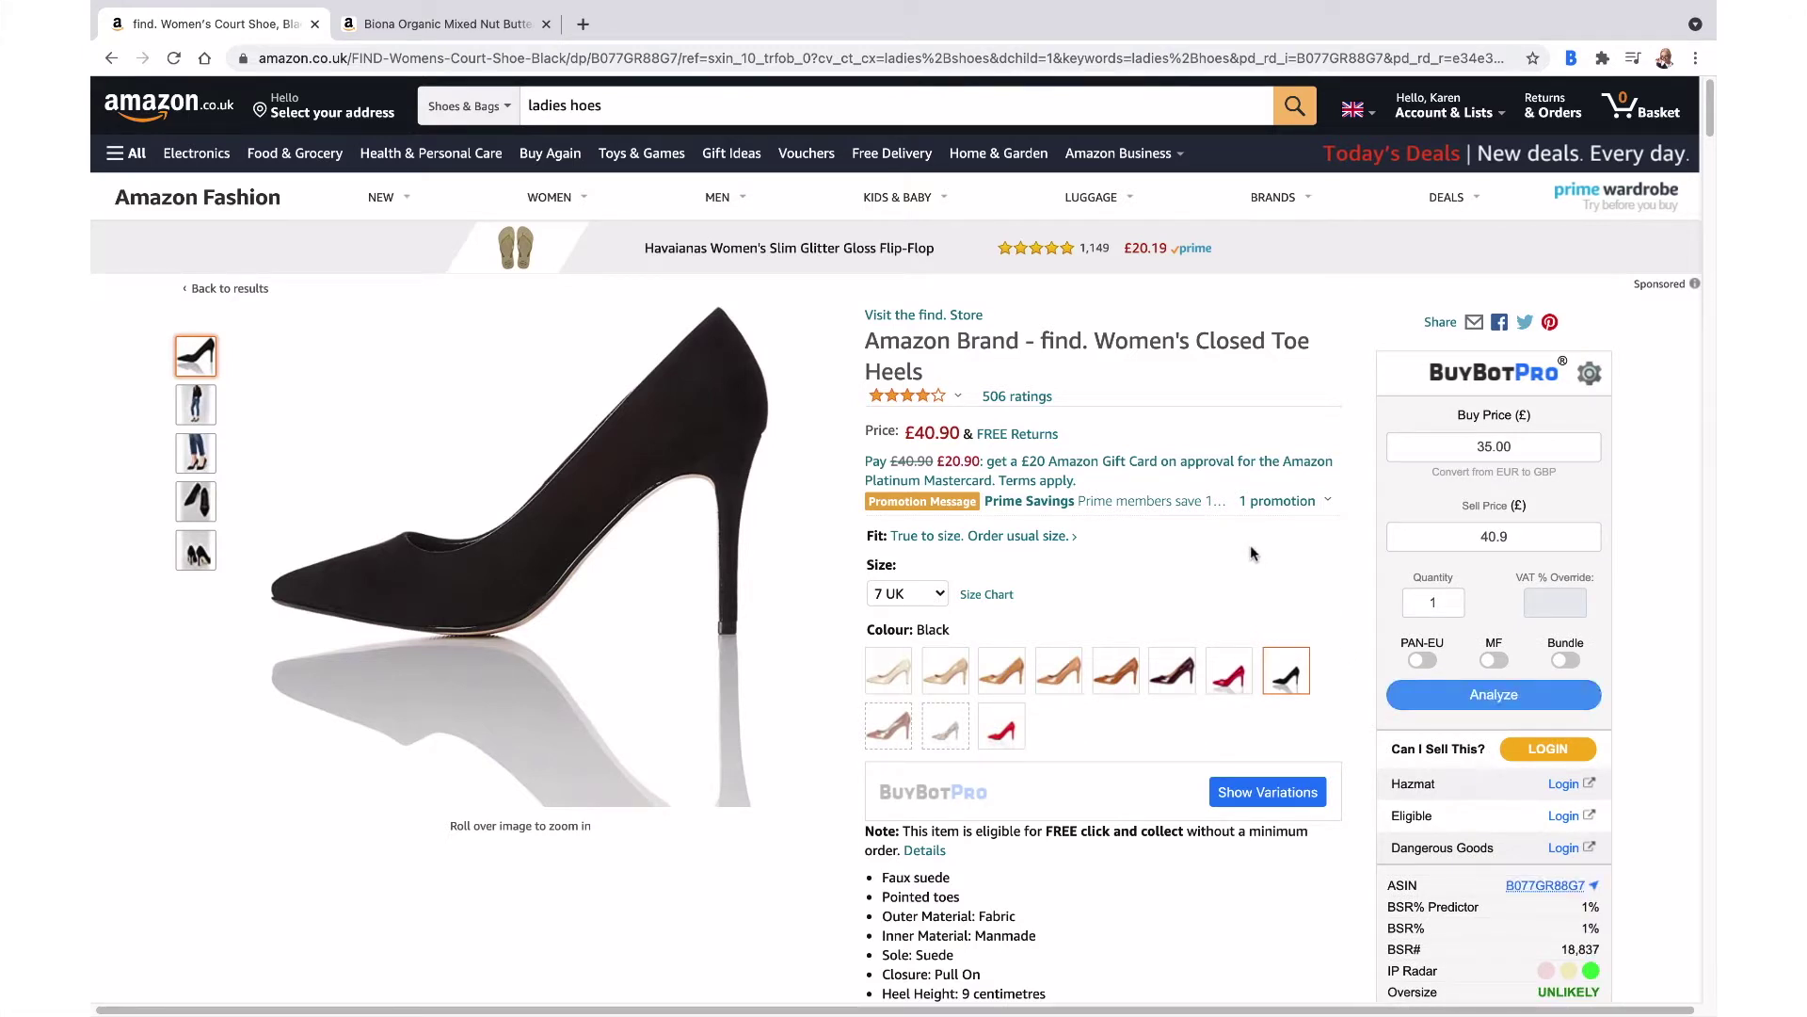
scroll(1254, 557, down, 2)
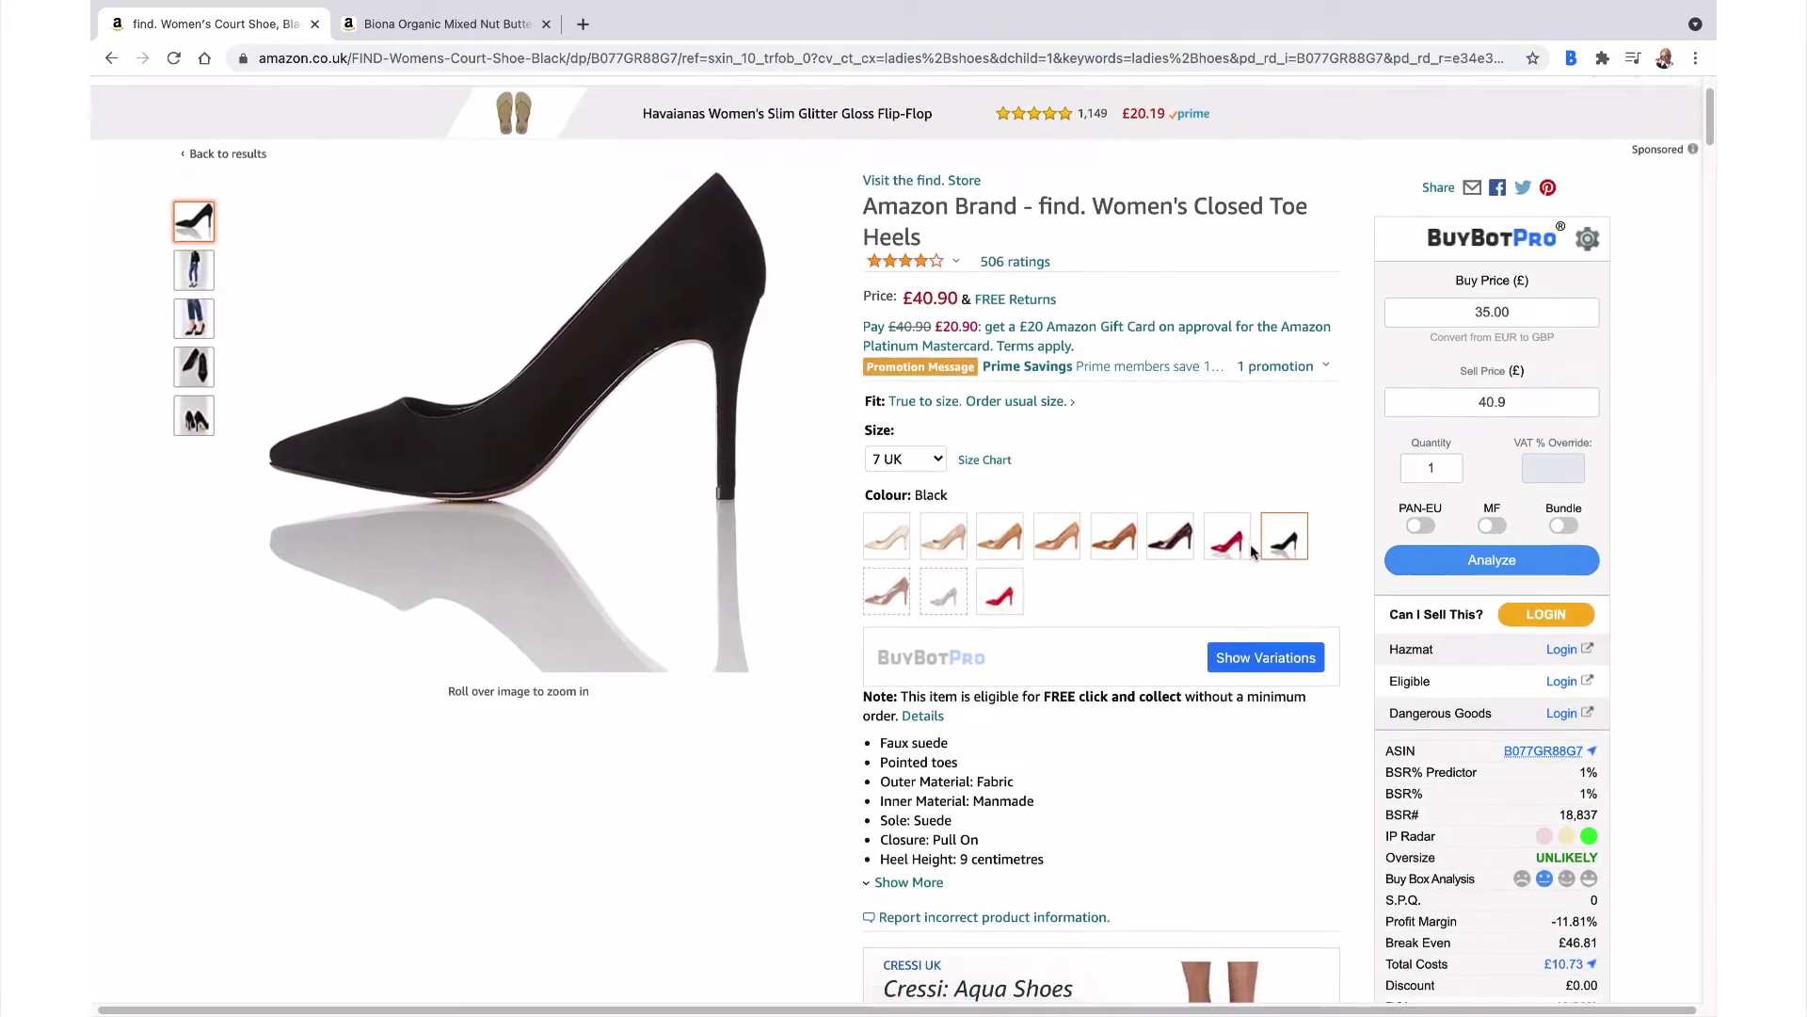
scroll(1252, 550, down, 2)
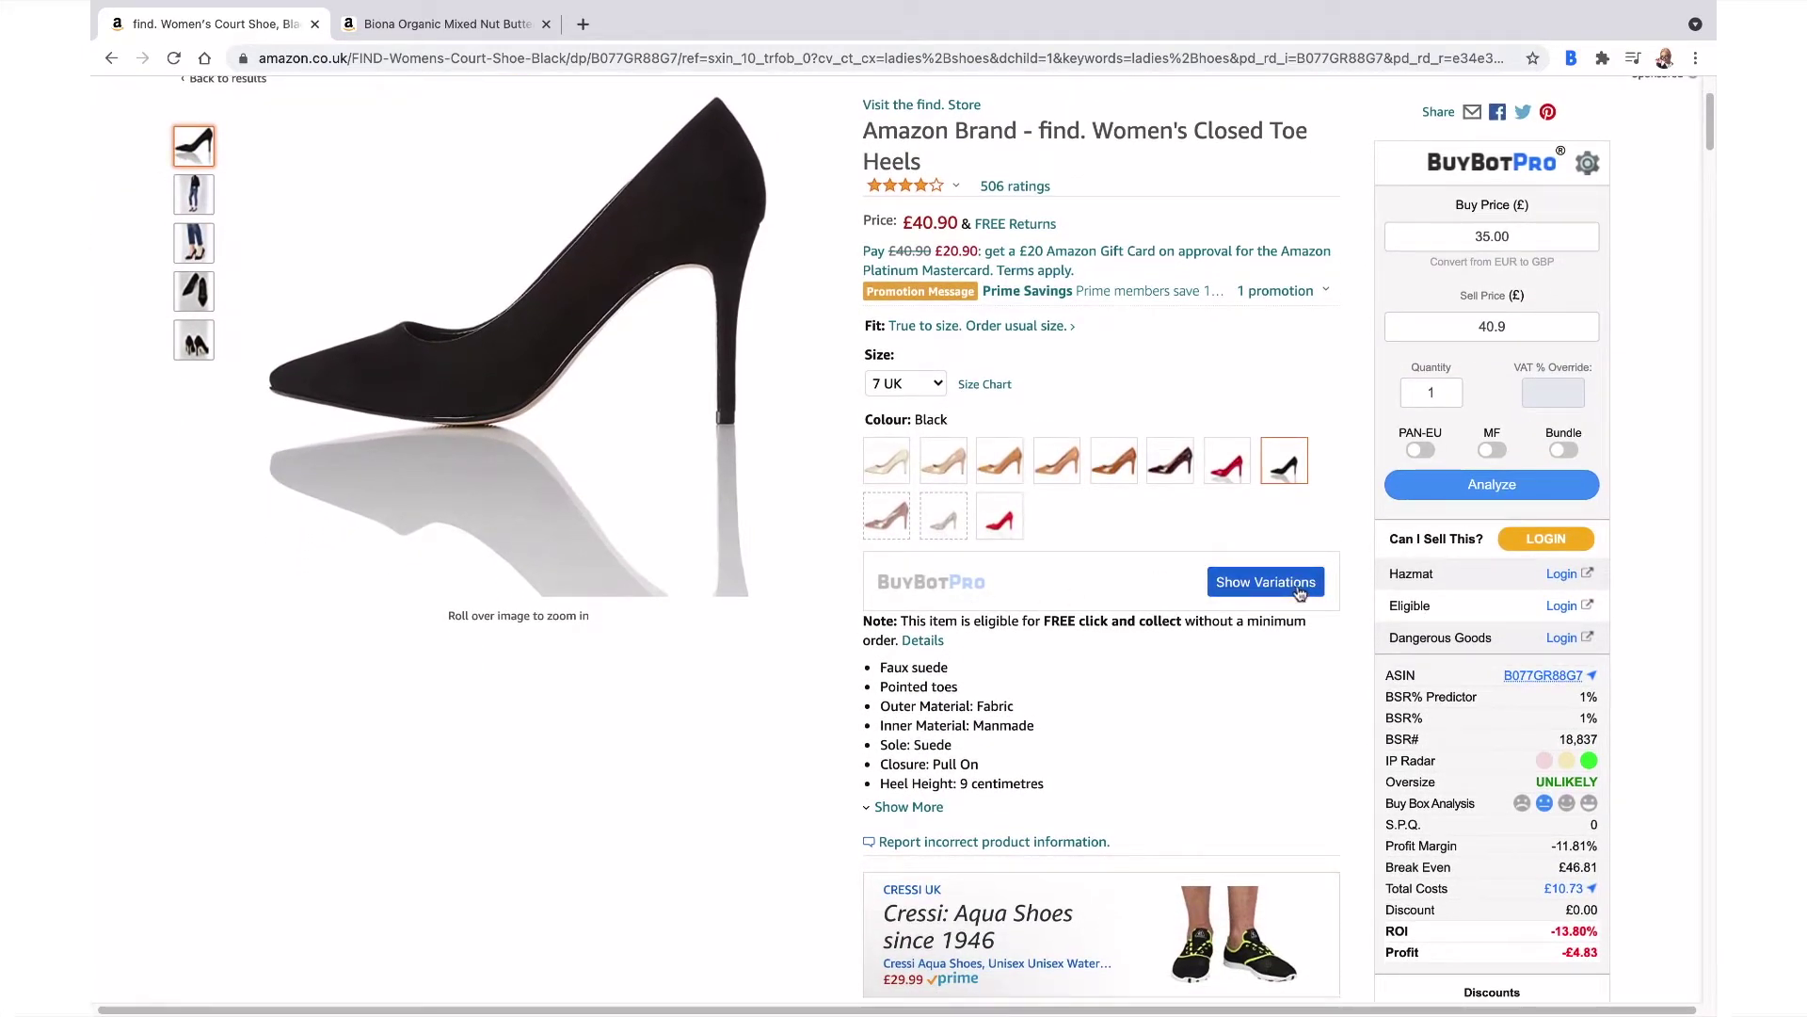
click(1298, 586)
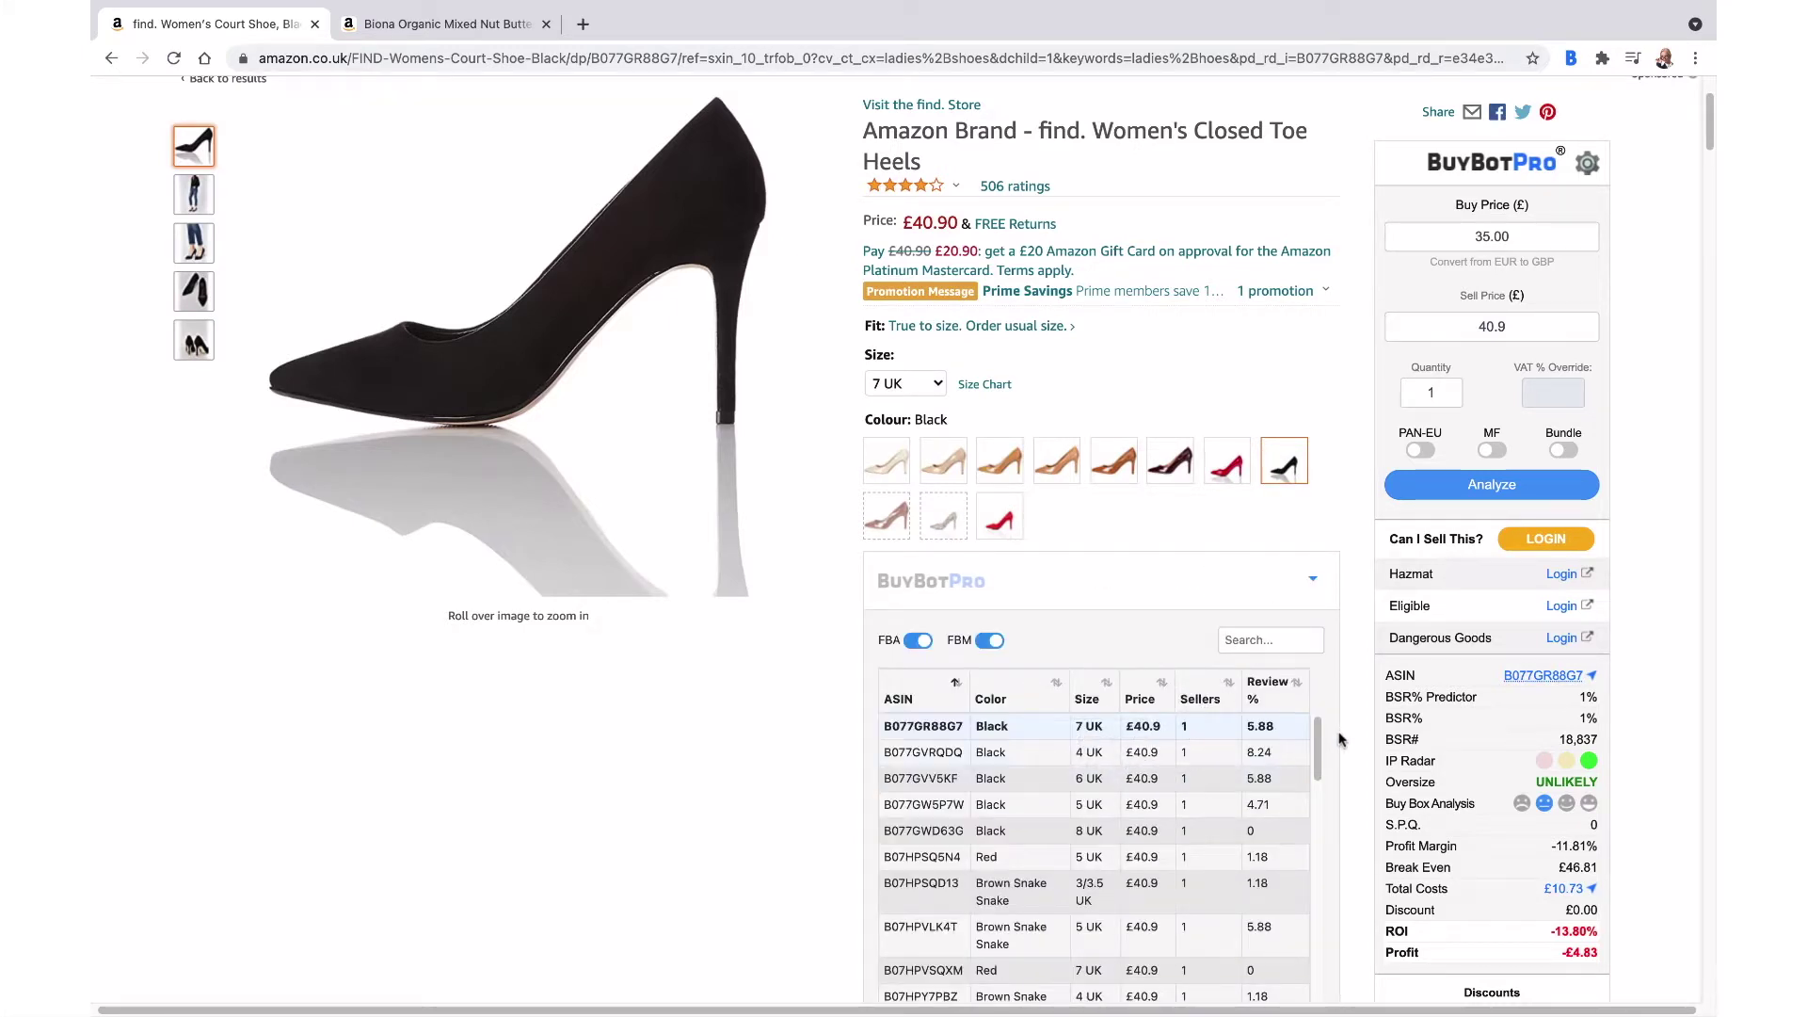
- Sort the shoe's variations by Review % descending and scroll down to the £40.90 offer box
click(1297, 685)
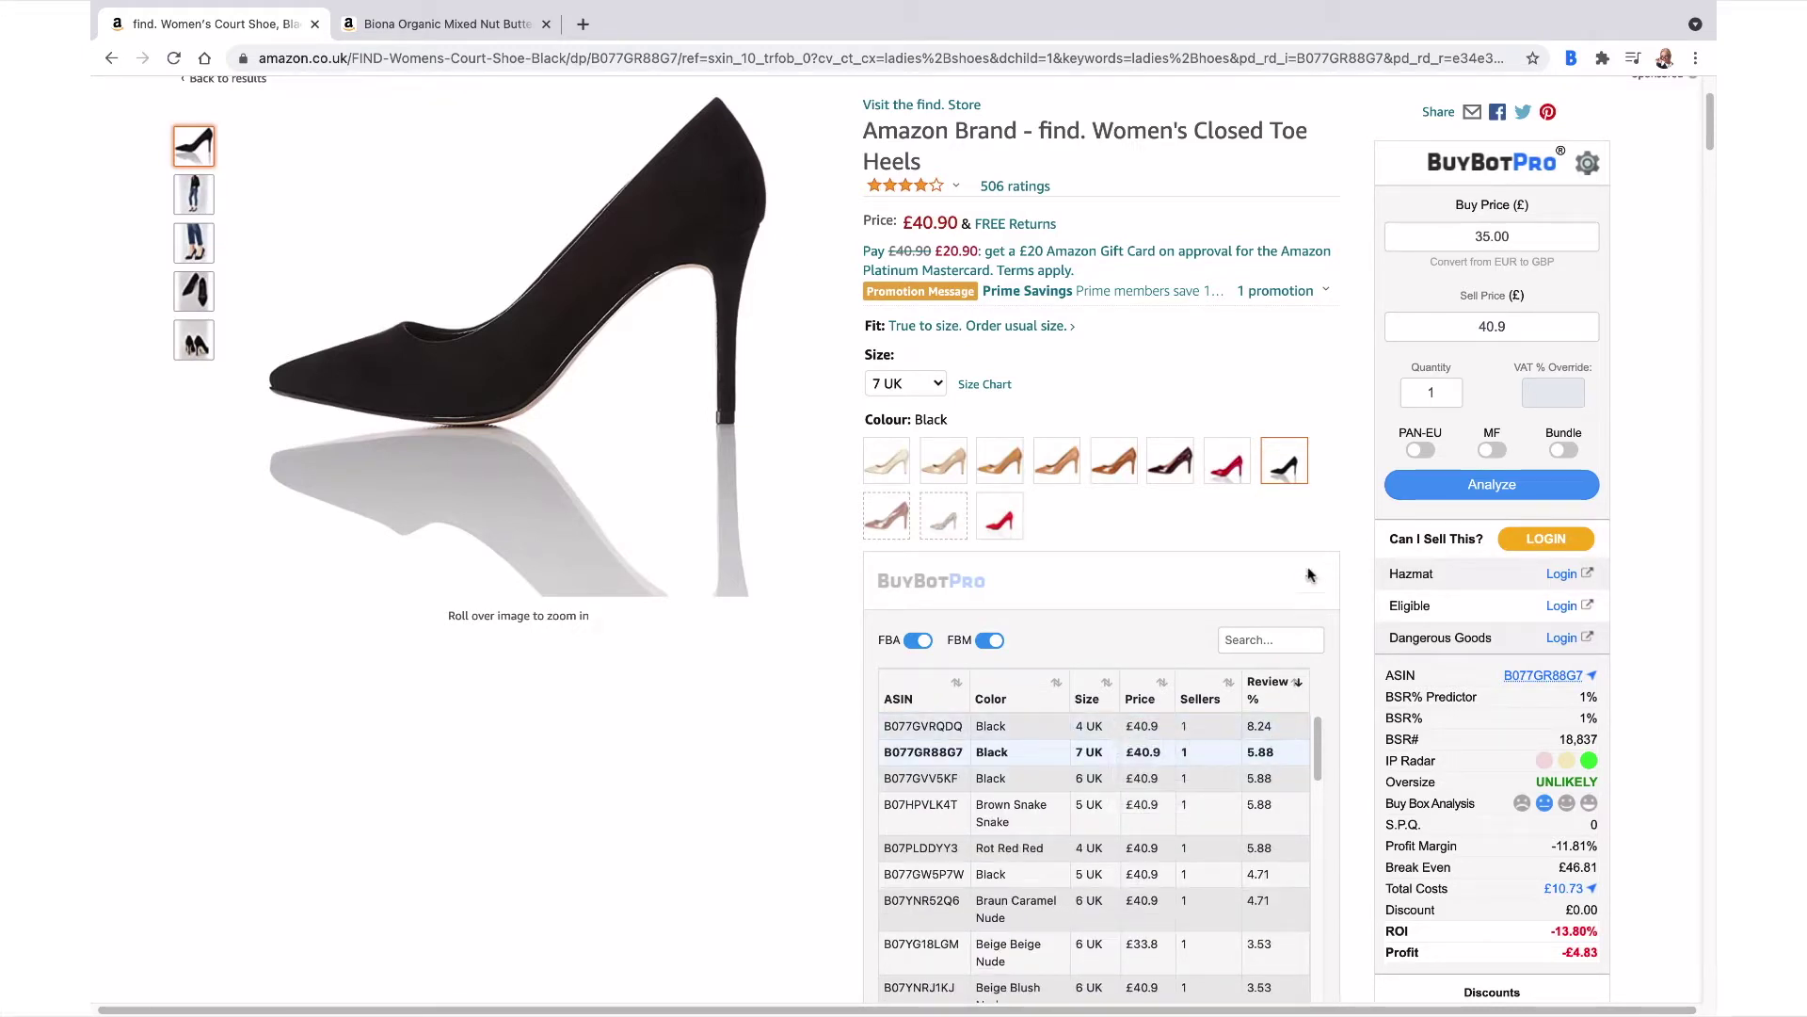
scroll(1292, 530, down, 1)
scroll(1293, 531, down, 5)
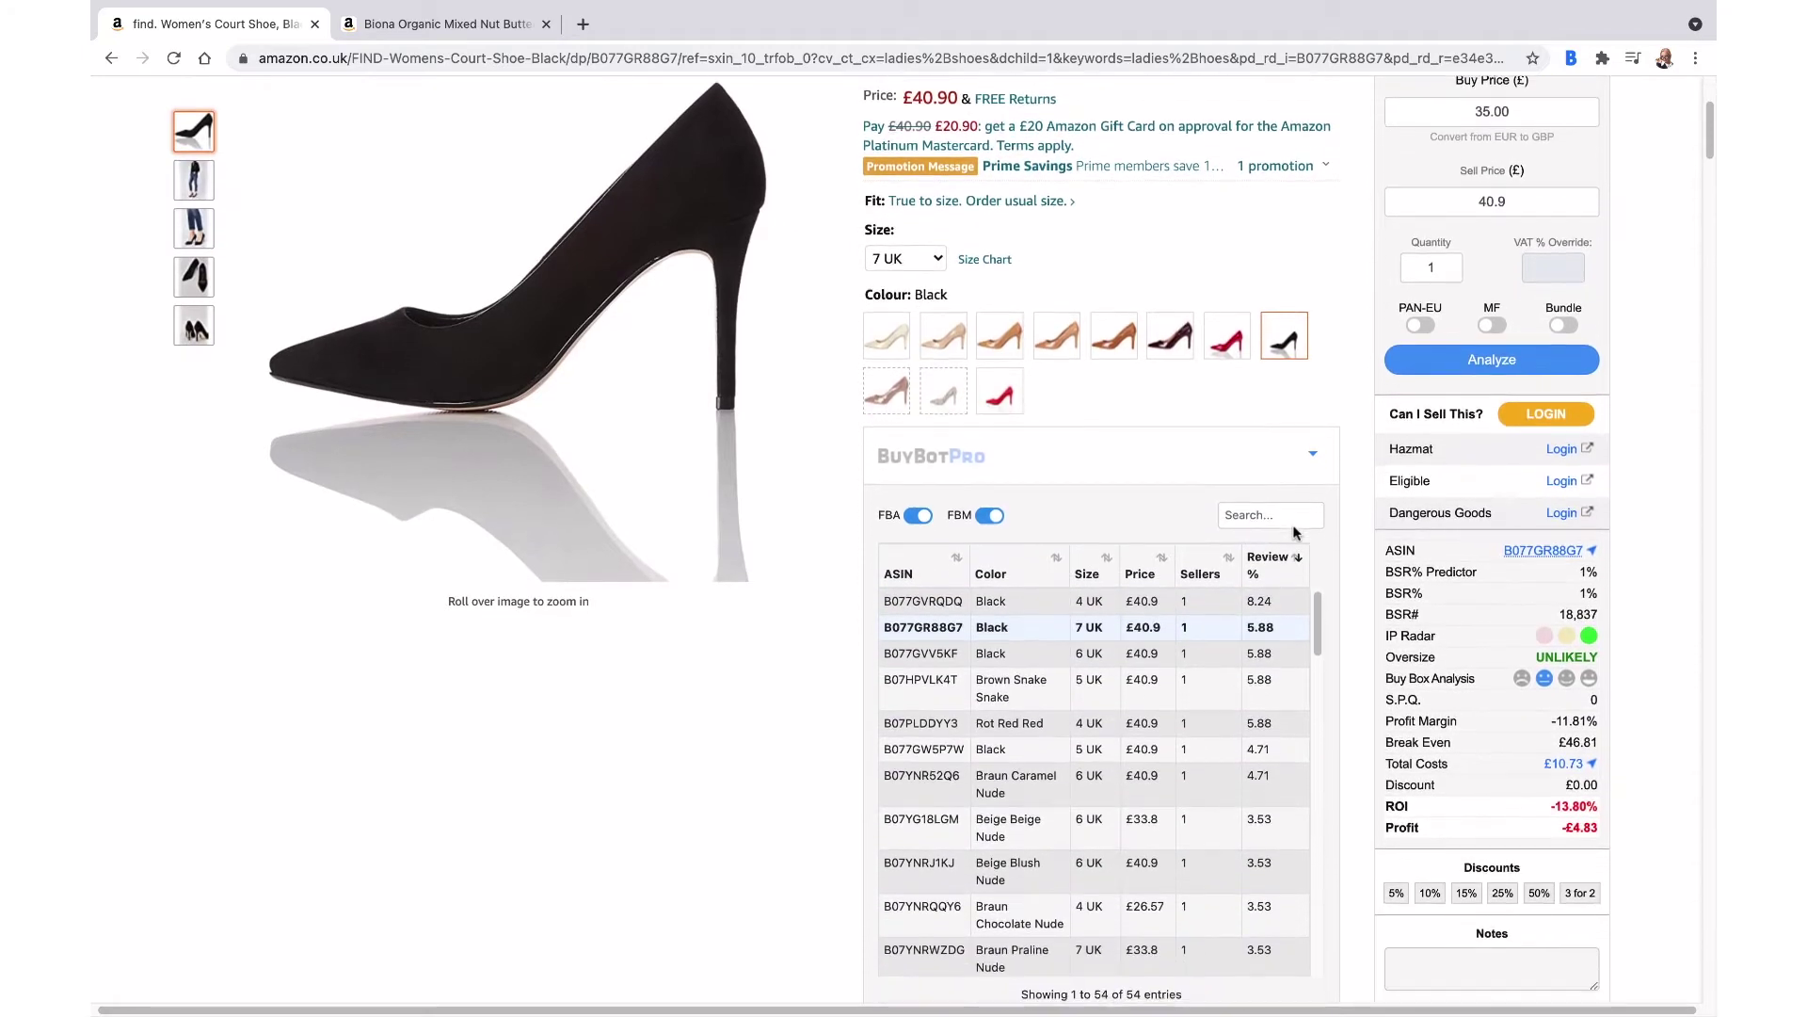
scroll(1292, 532, down, 3)
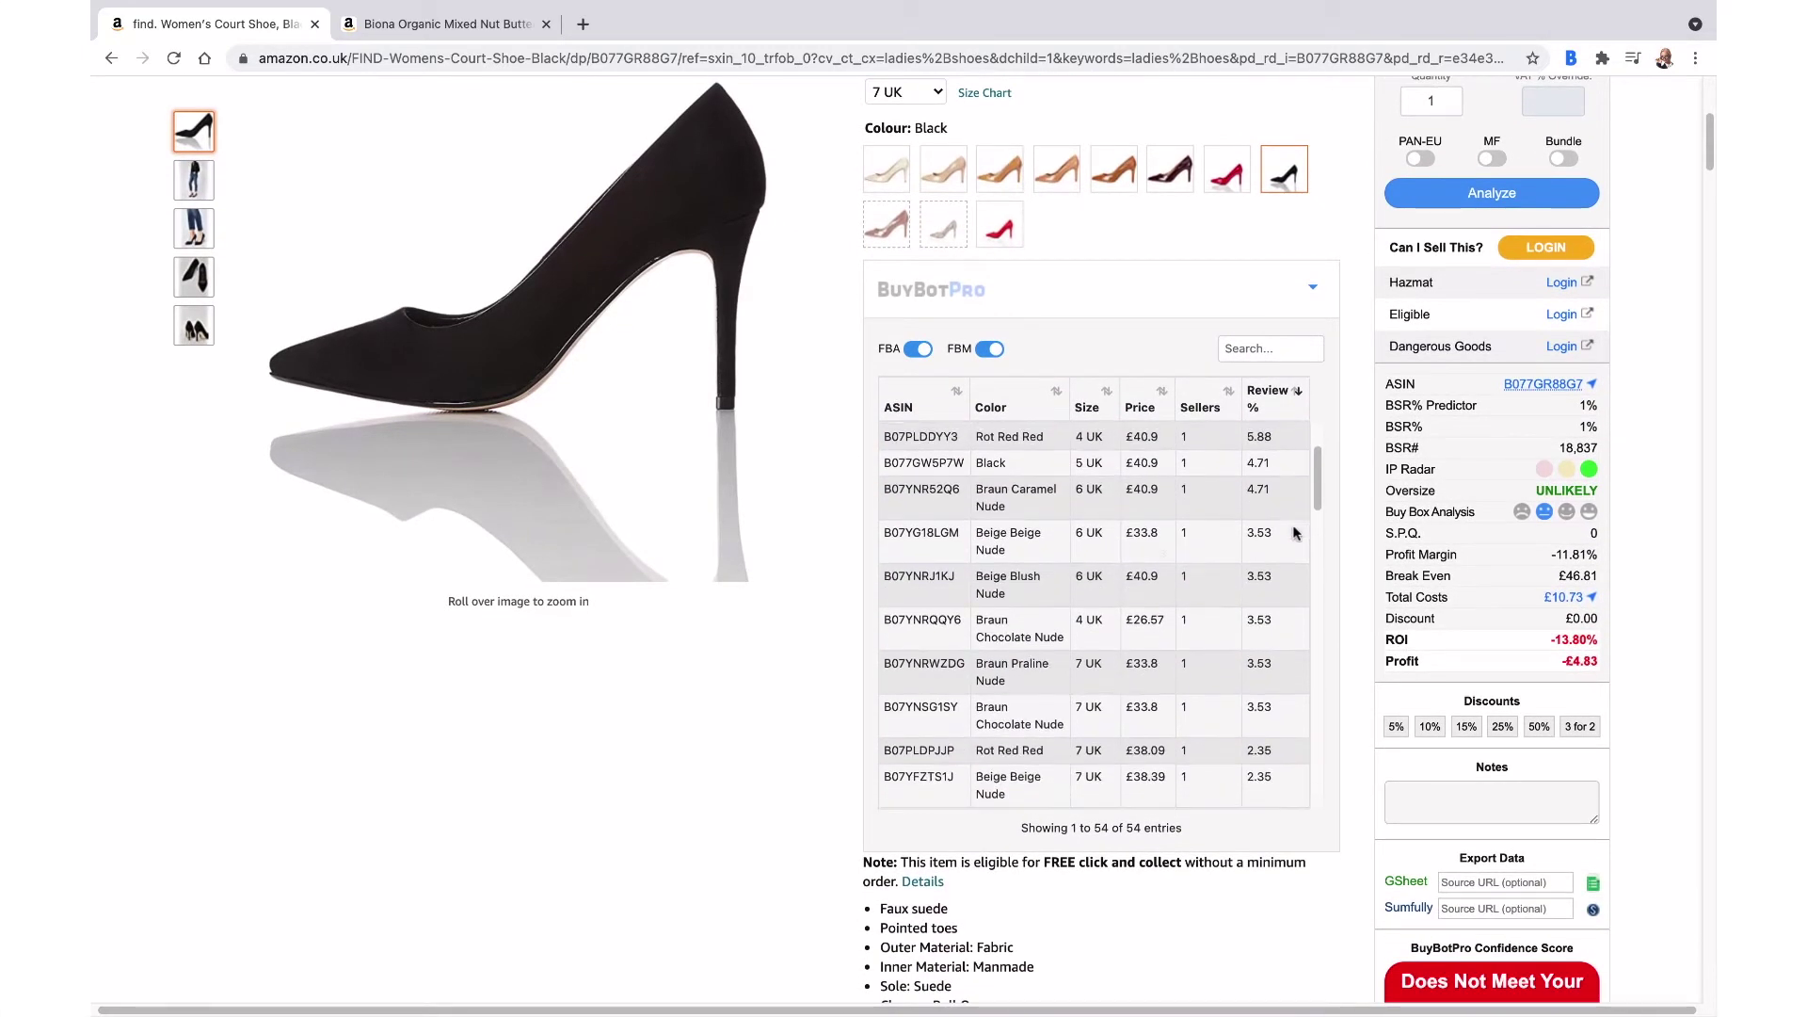
scroll(1661, 632, down, 5)
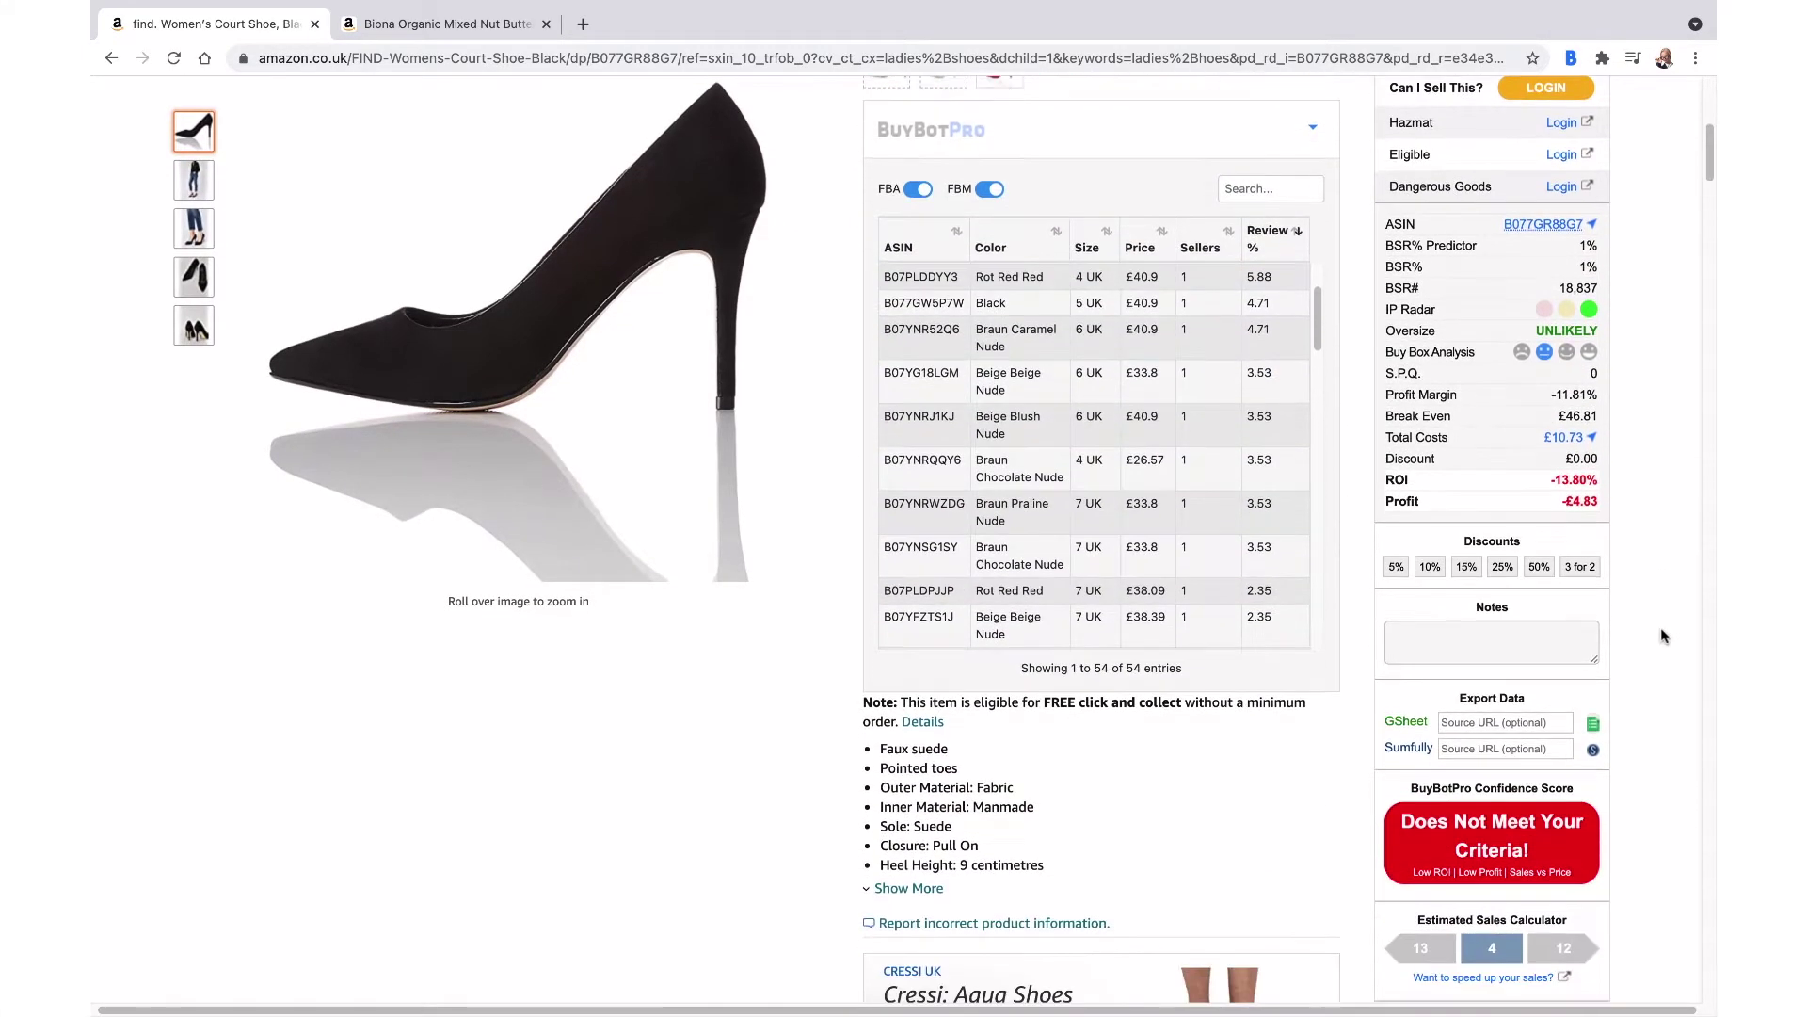
mouse_move(1500, 855)
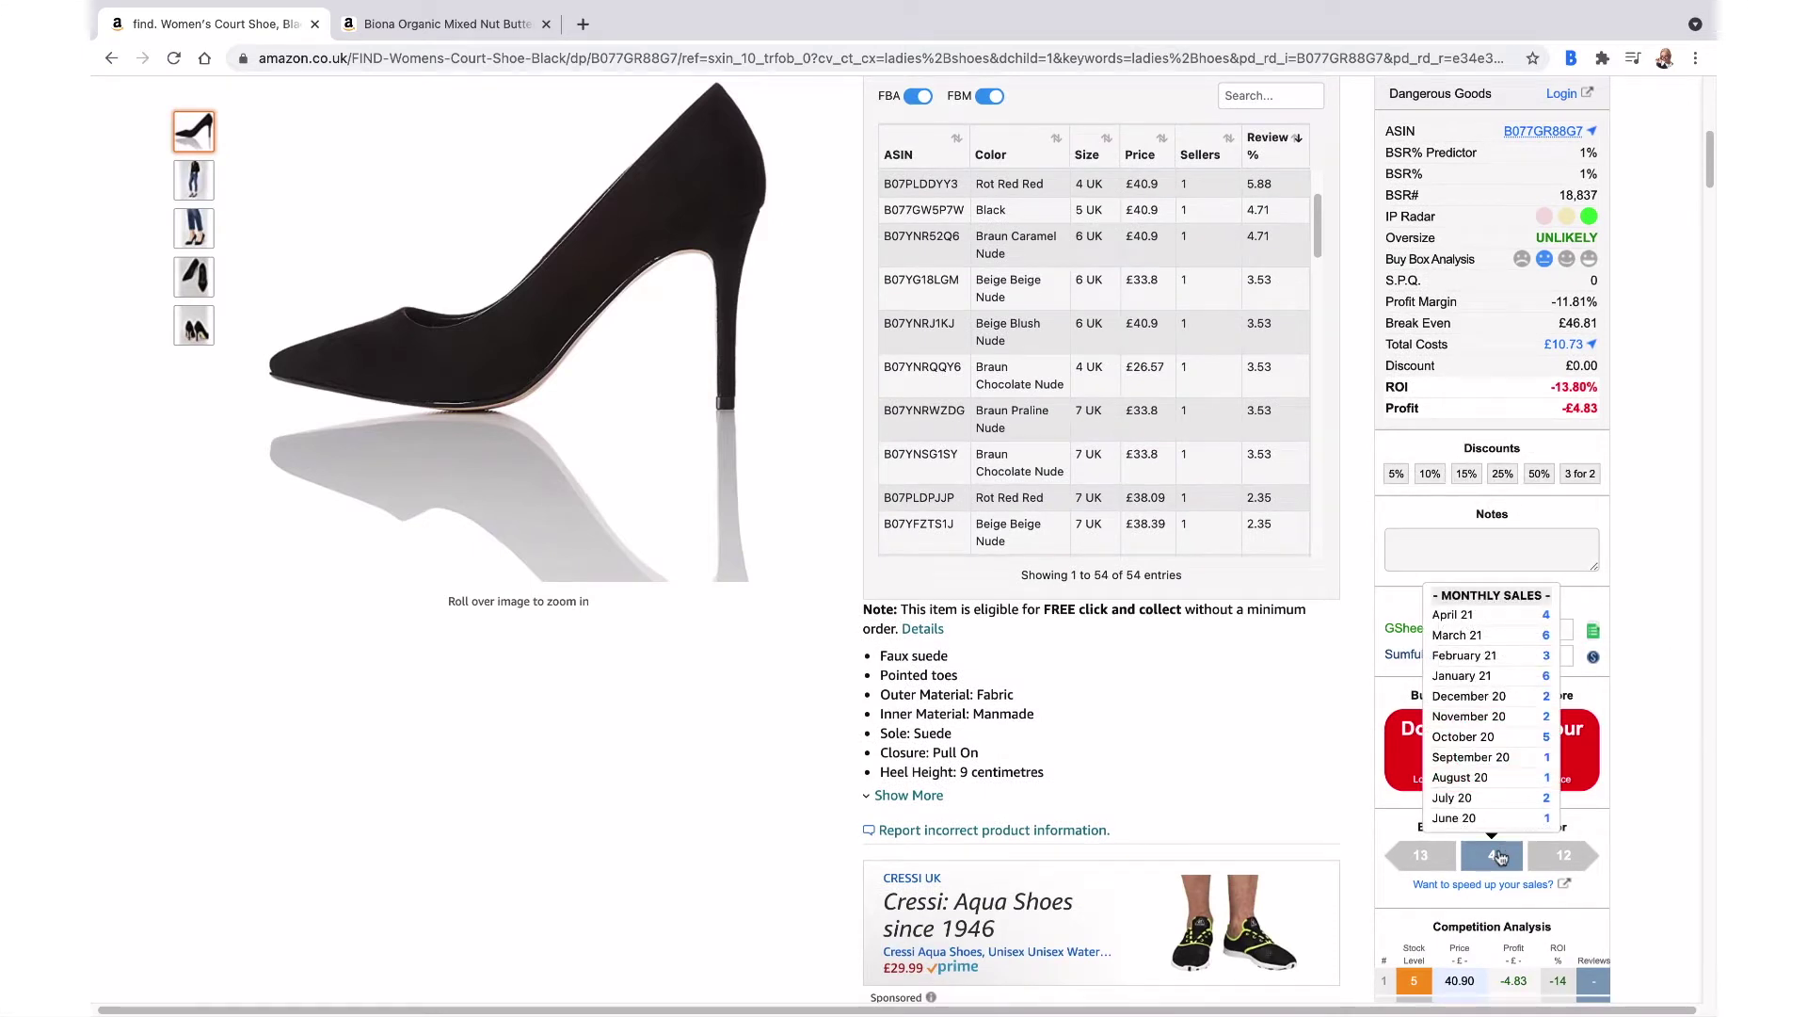
scroll(783, 769, down, 10)
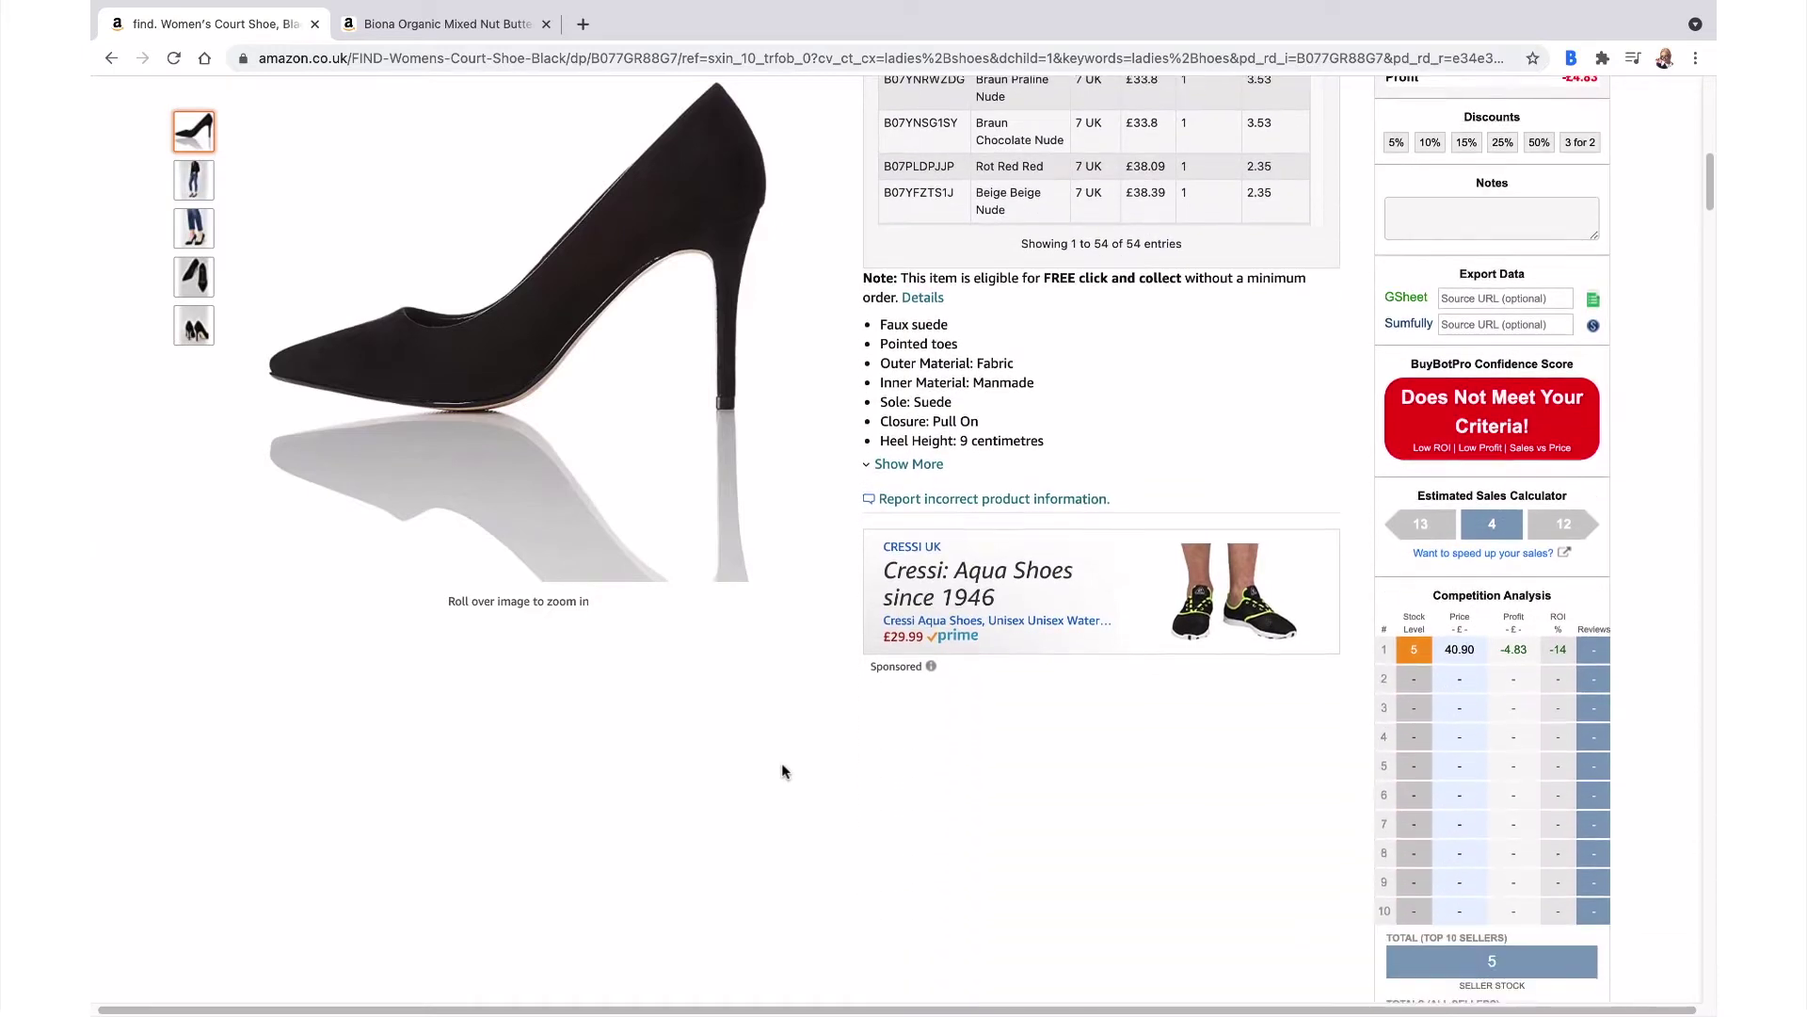
scroll(782, 770, down, 10)
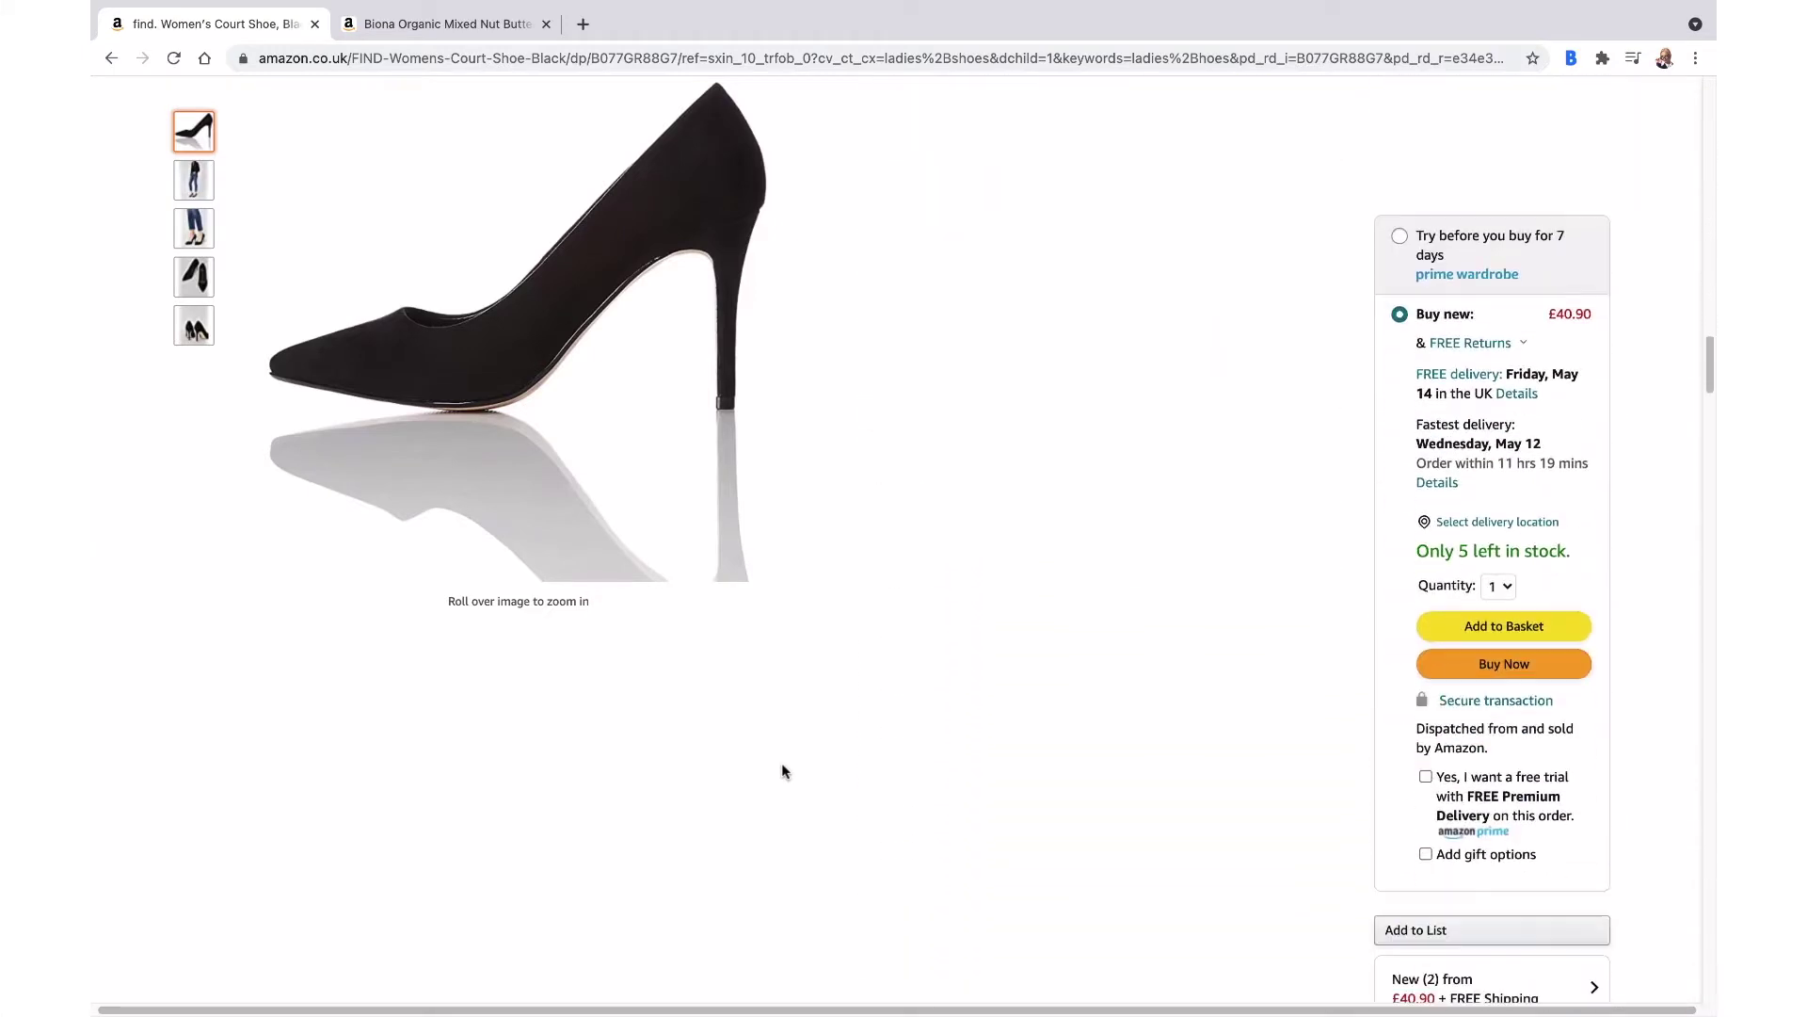
scroll(781, 762, down, 1)
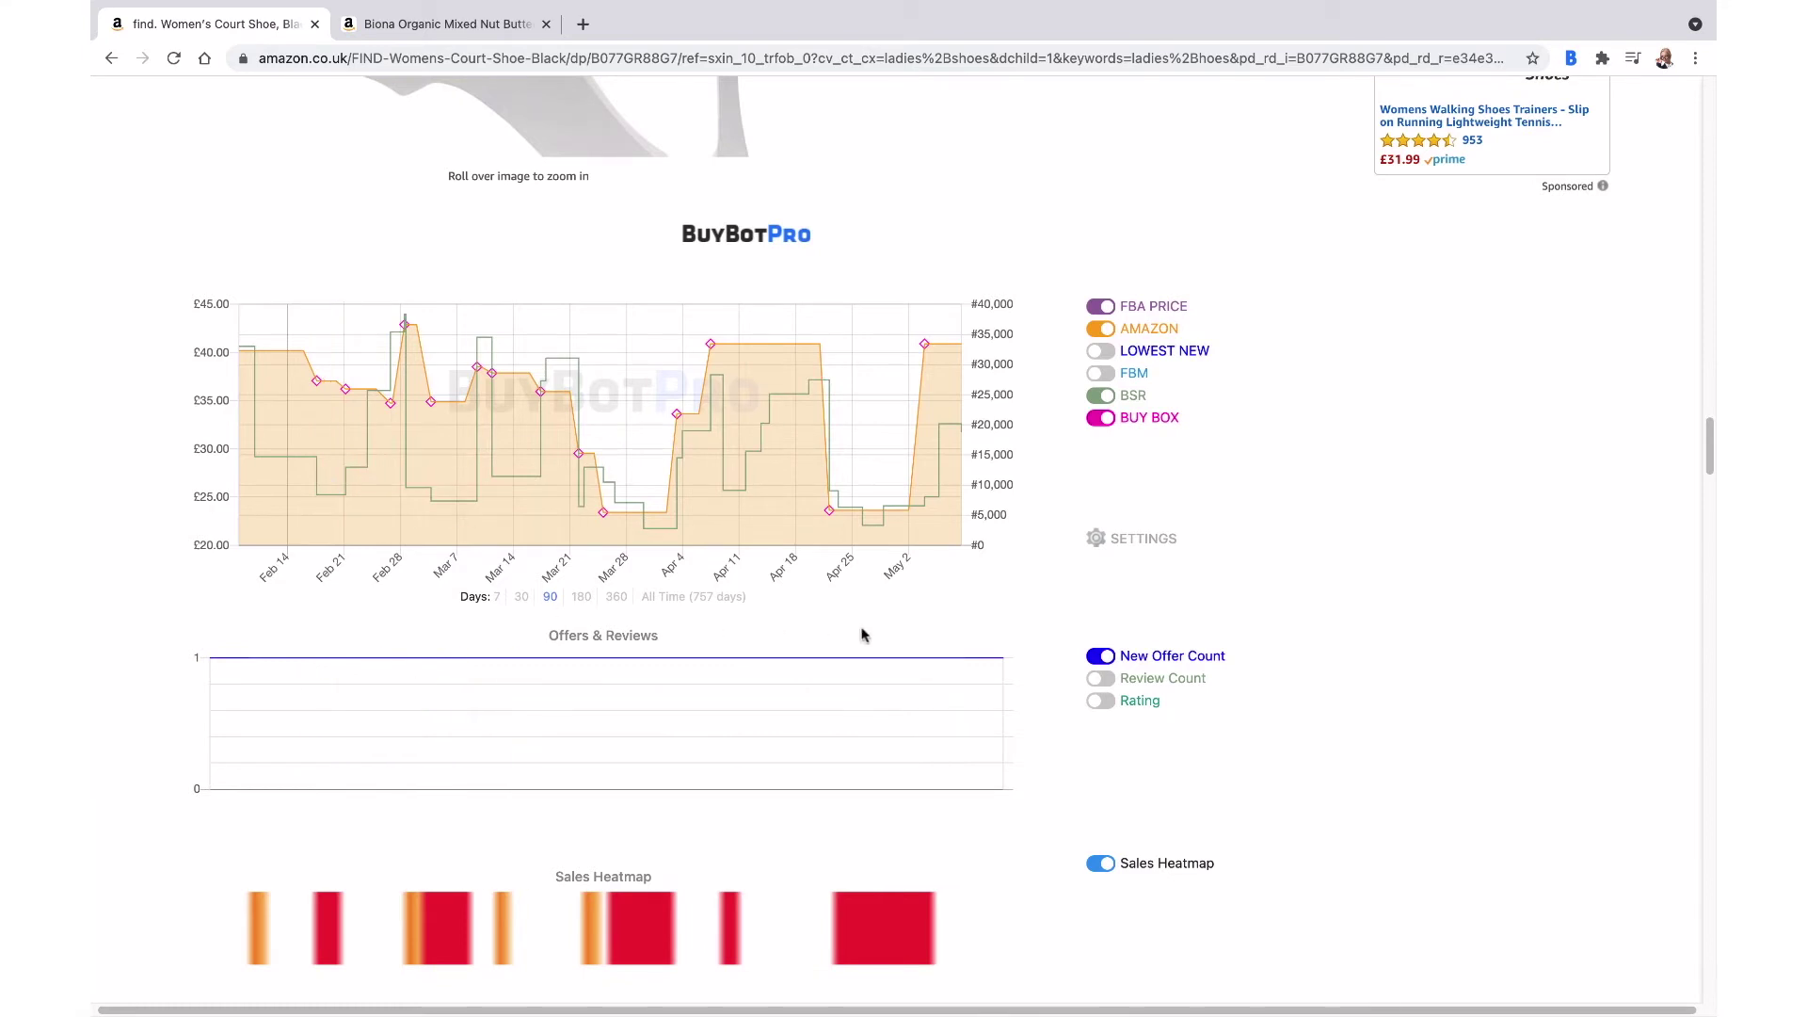
scroll(872, 635, up, 5)
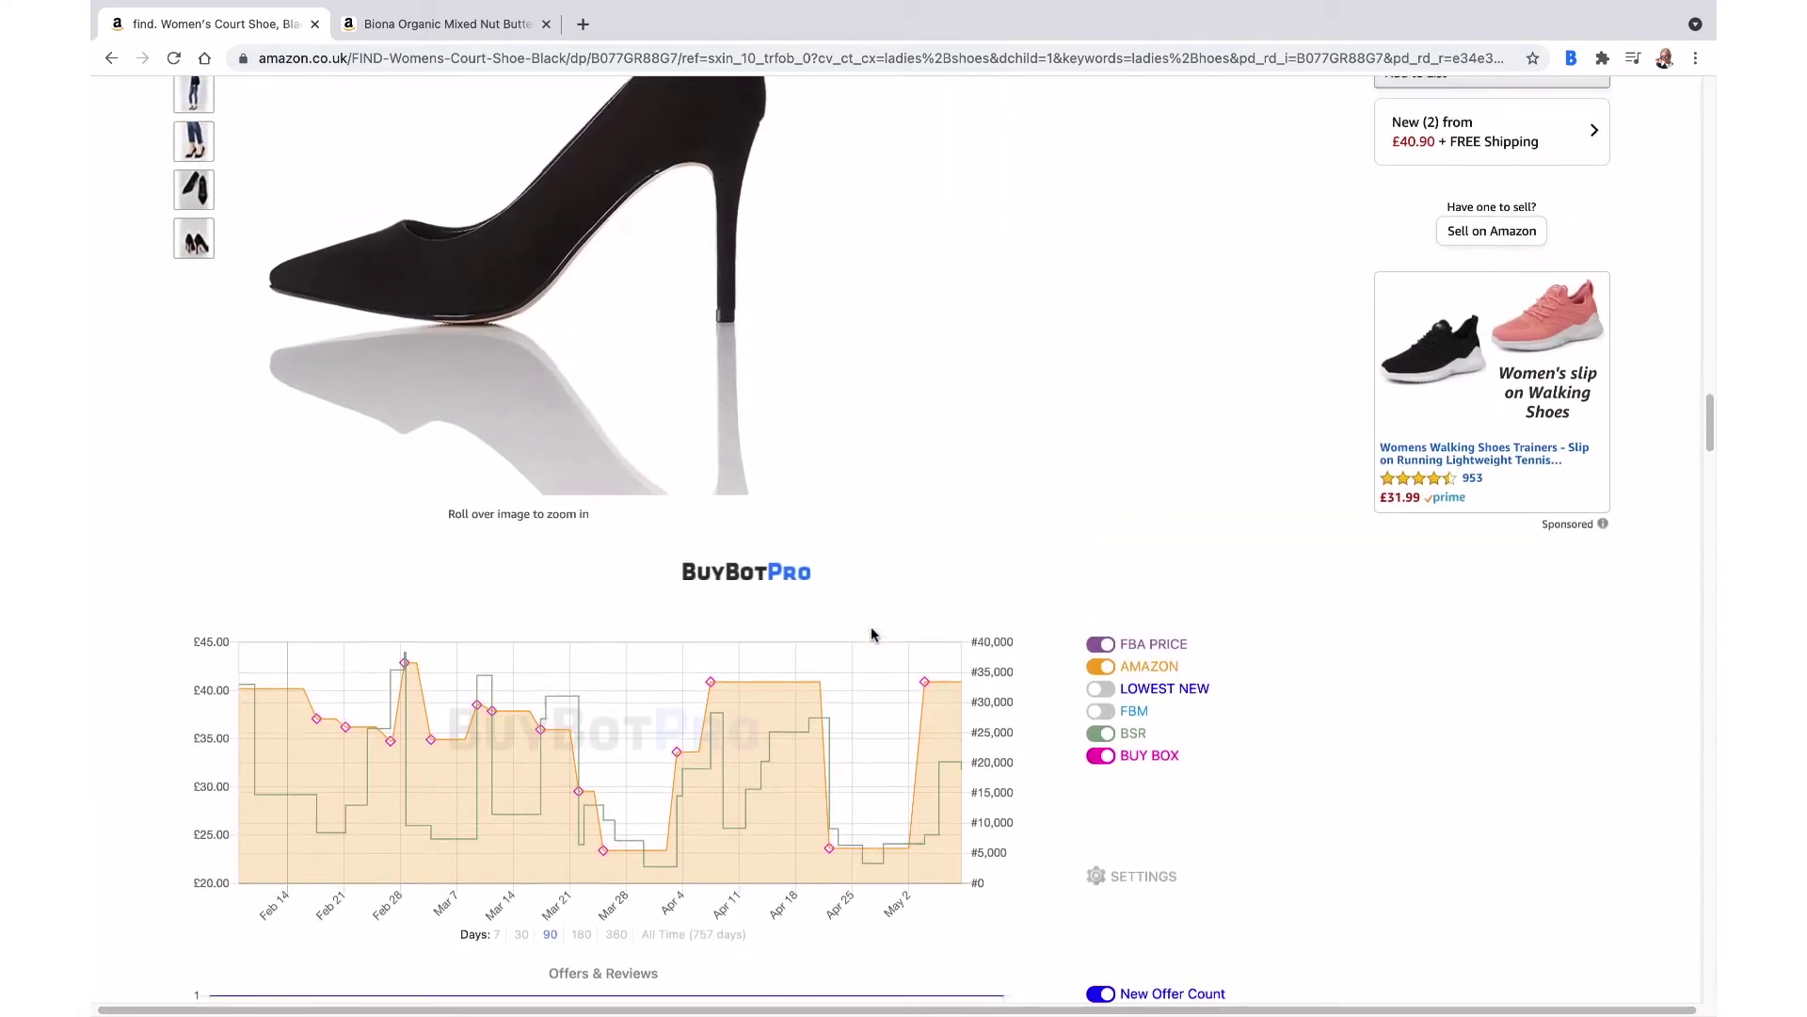
scroll(872, 635, up, 5)
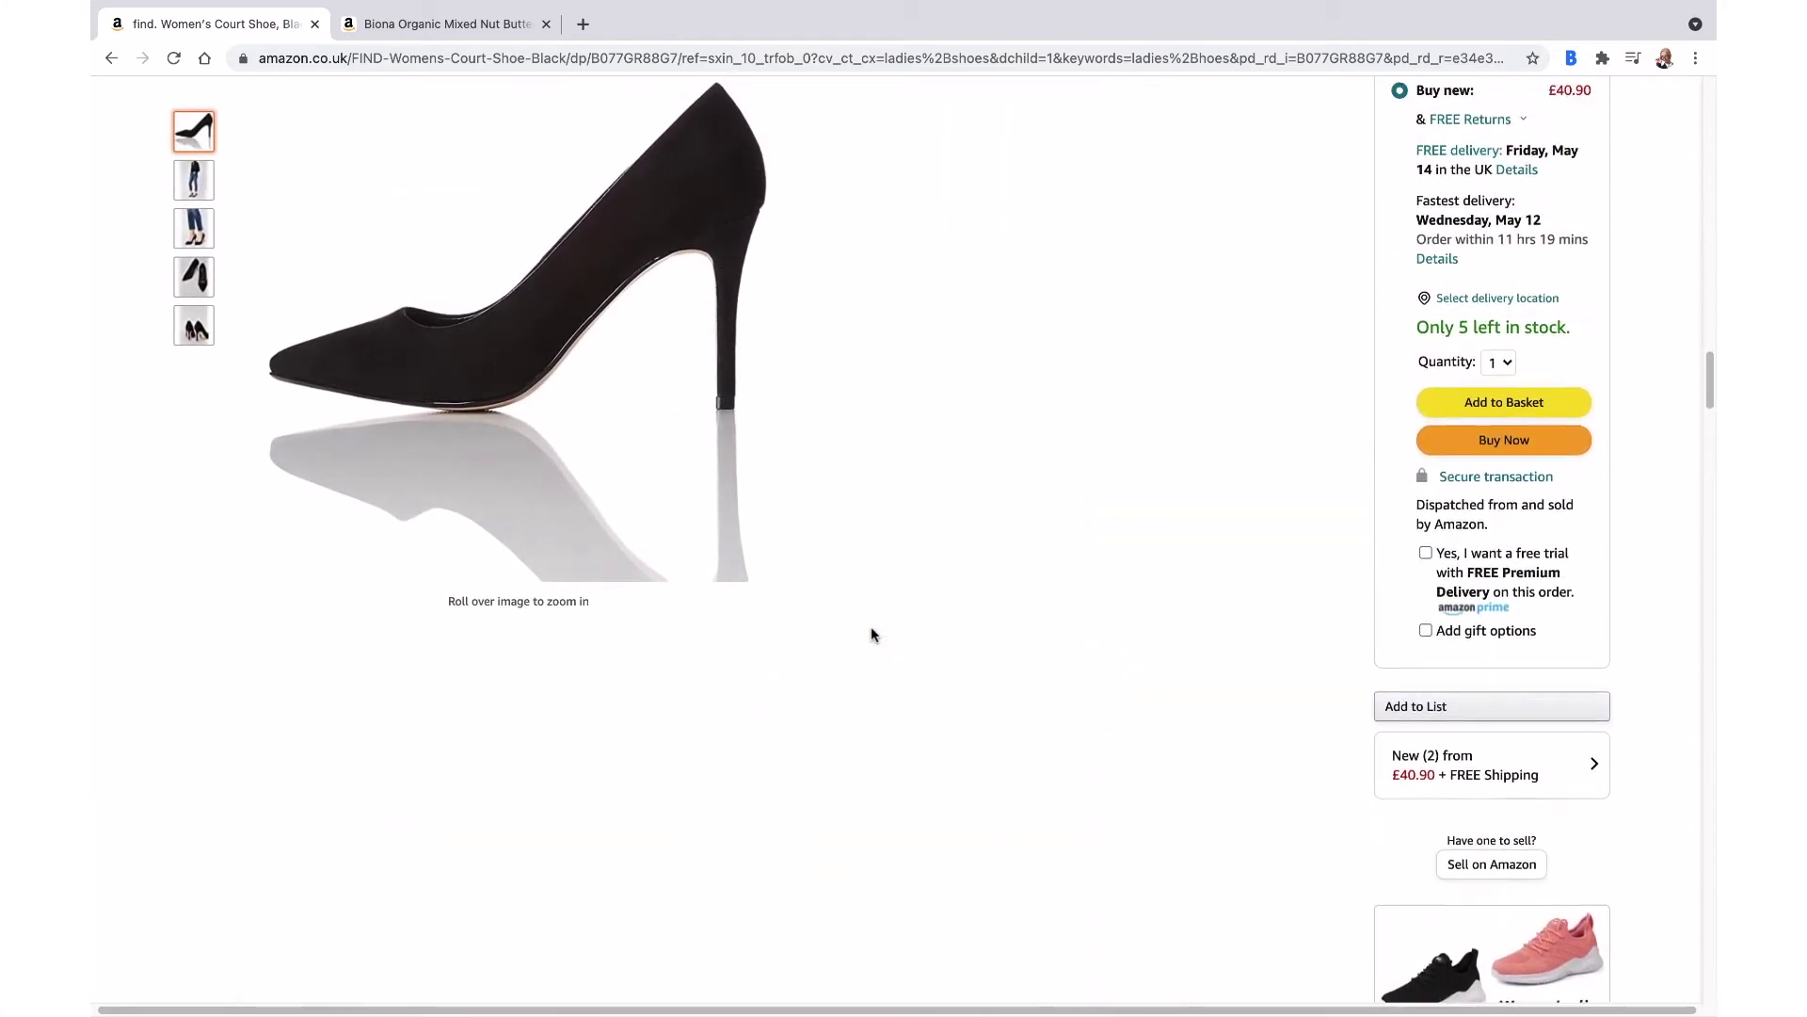
scroll(872, 629, up, 8)
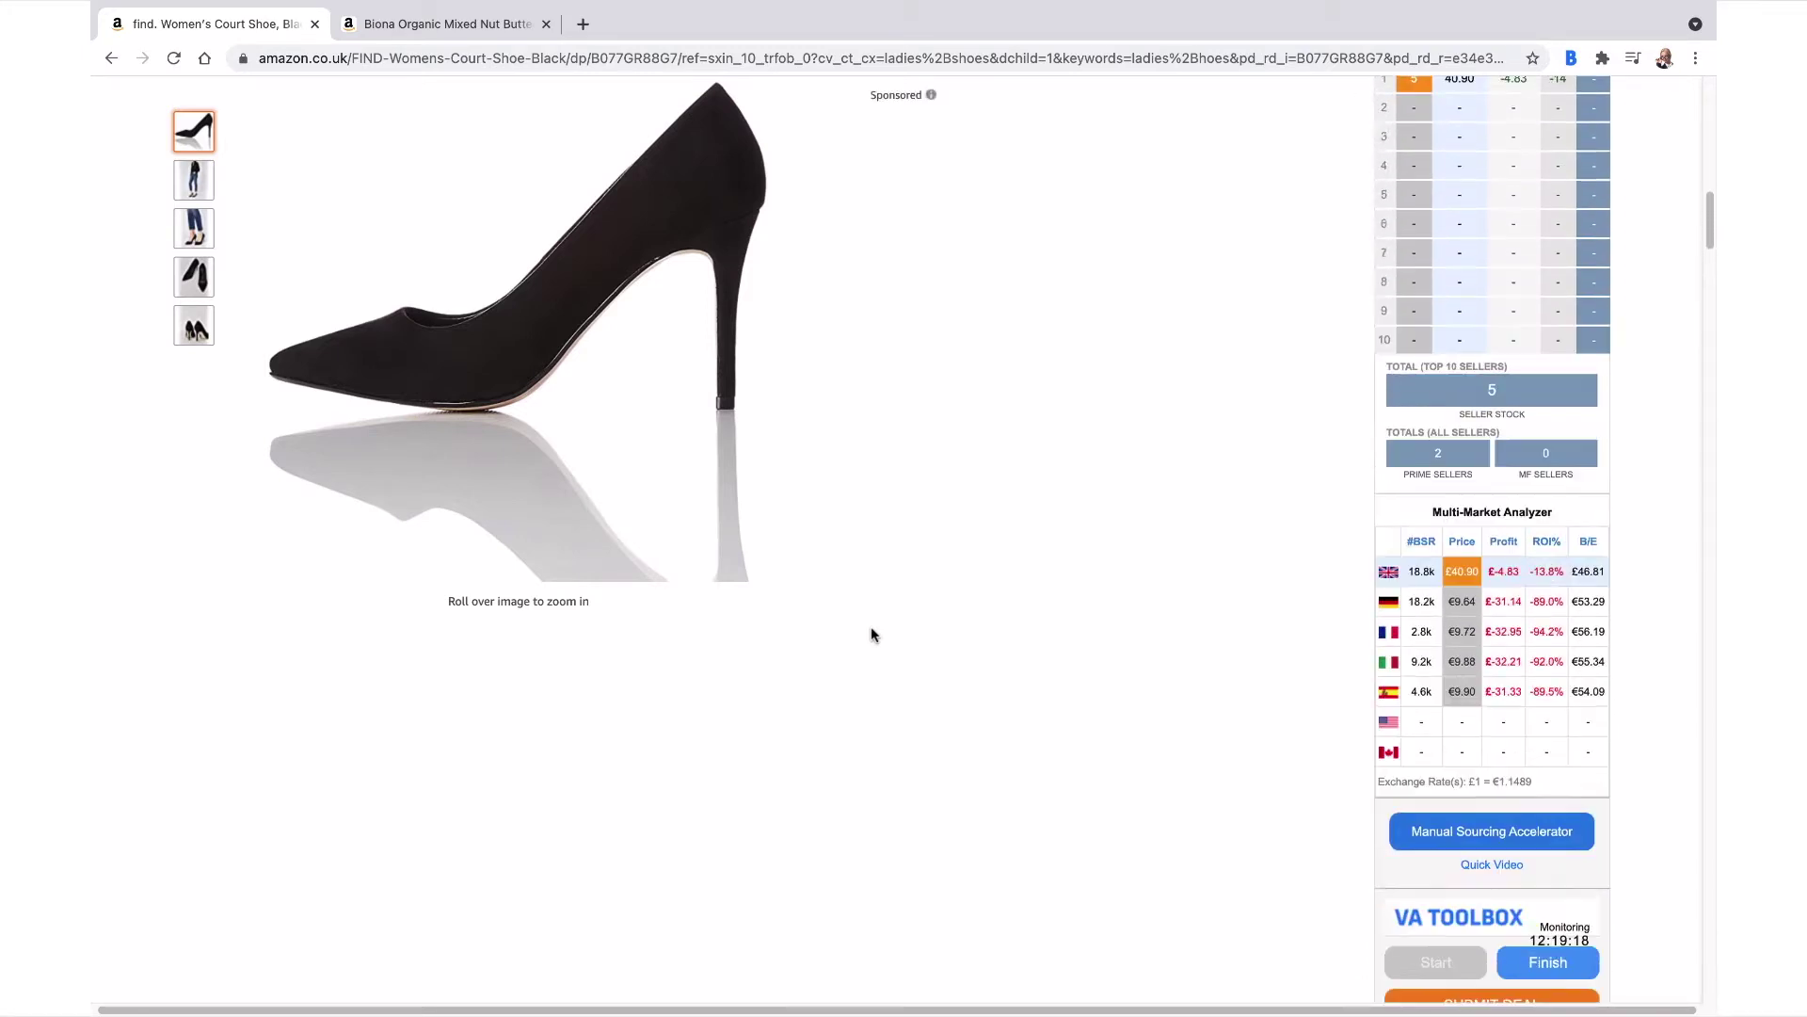
scroll(872, 631, up, 3)
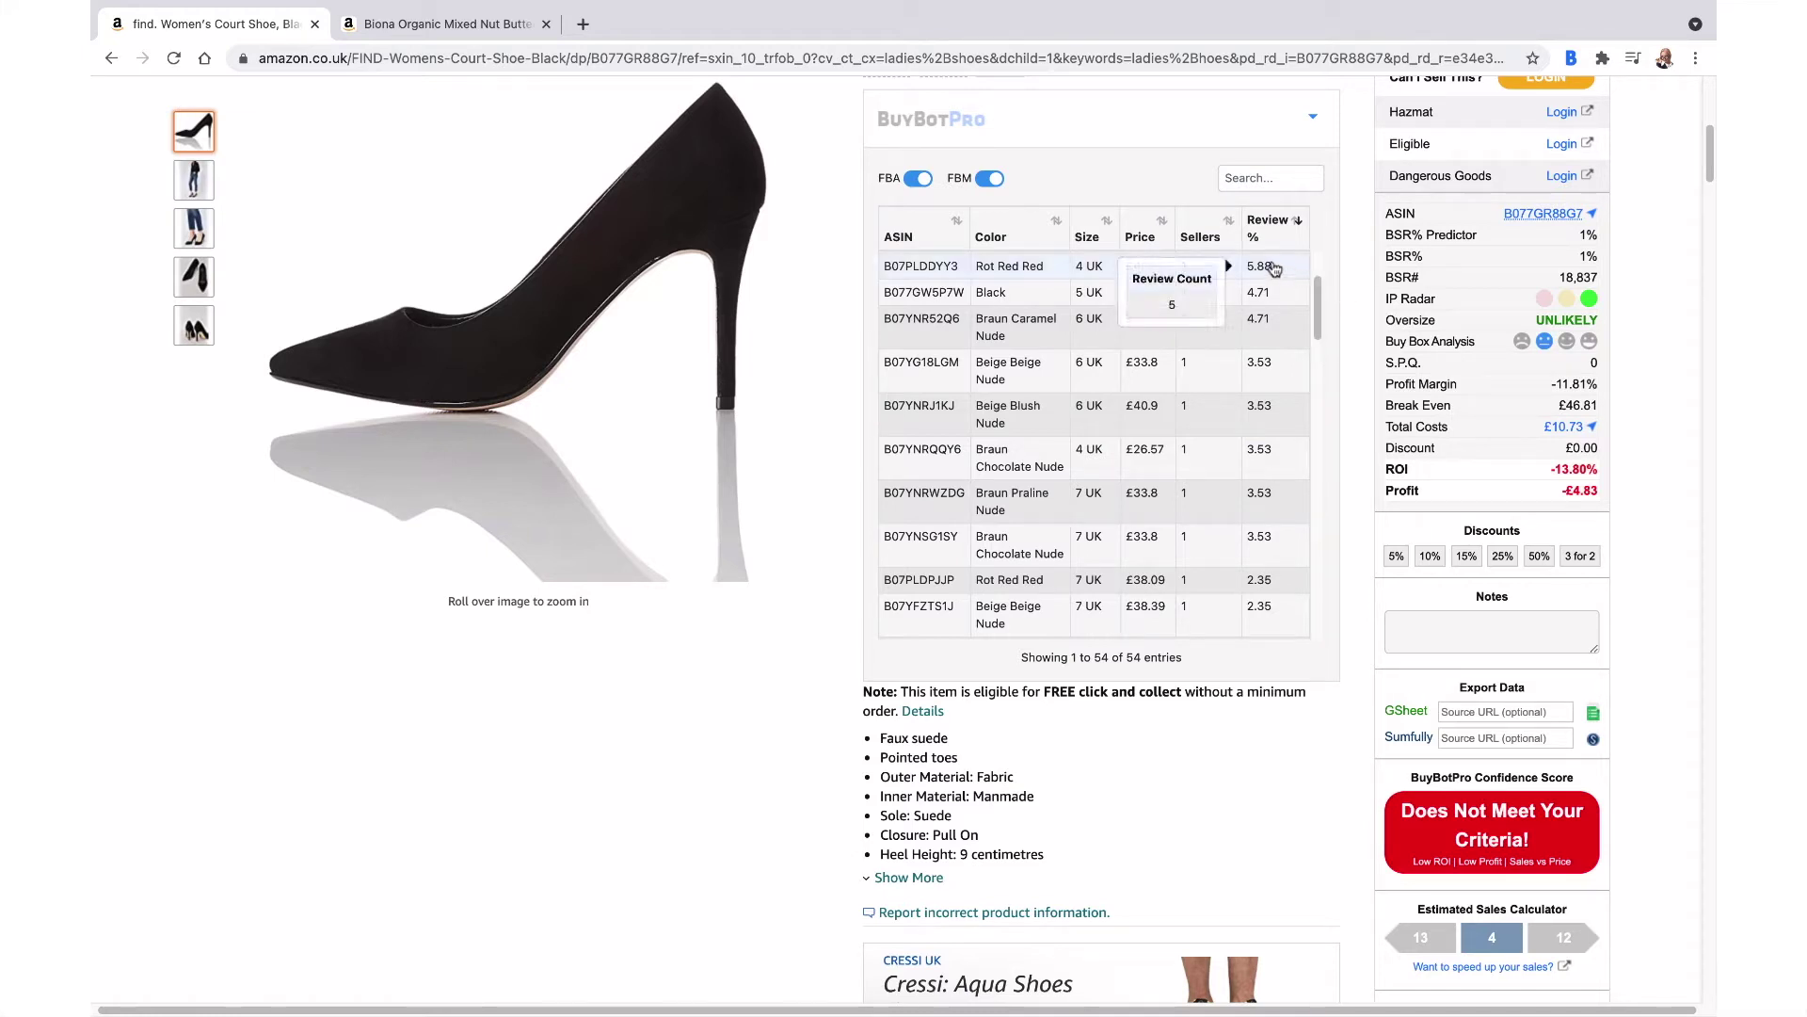
mouse_move(1267, 412)
scroll(1003, 284, up, 5)
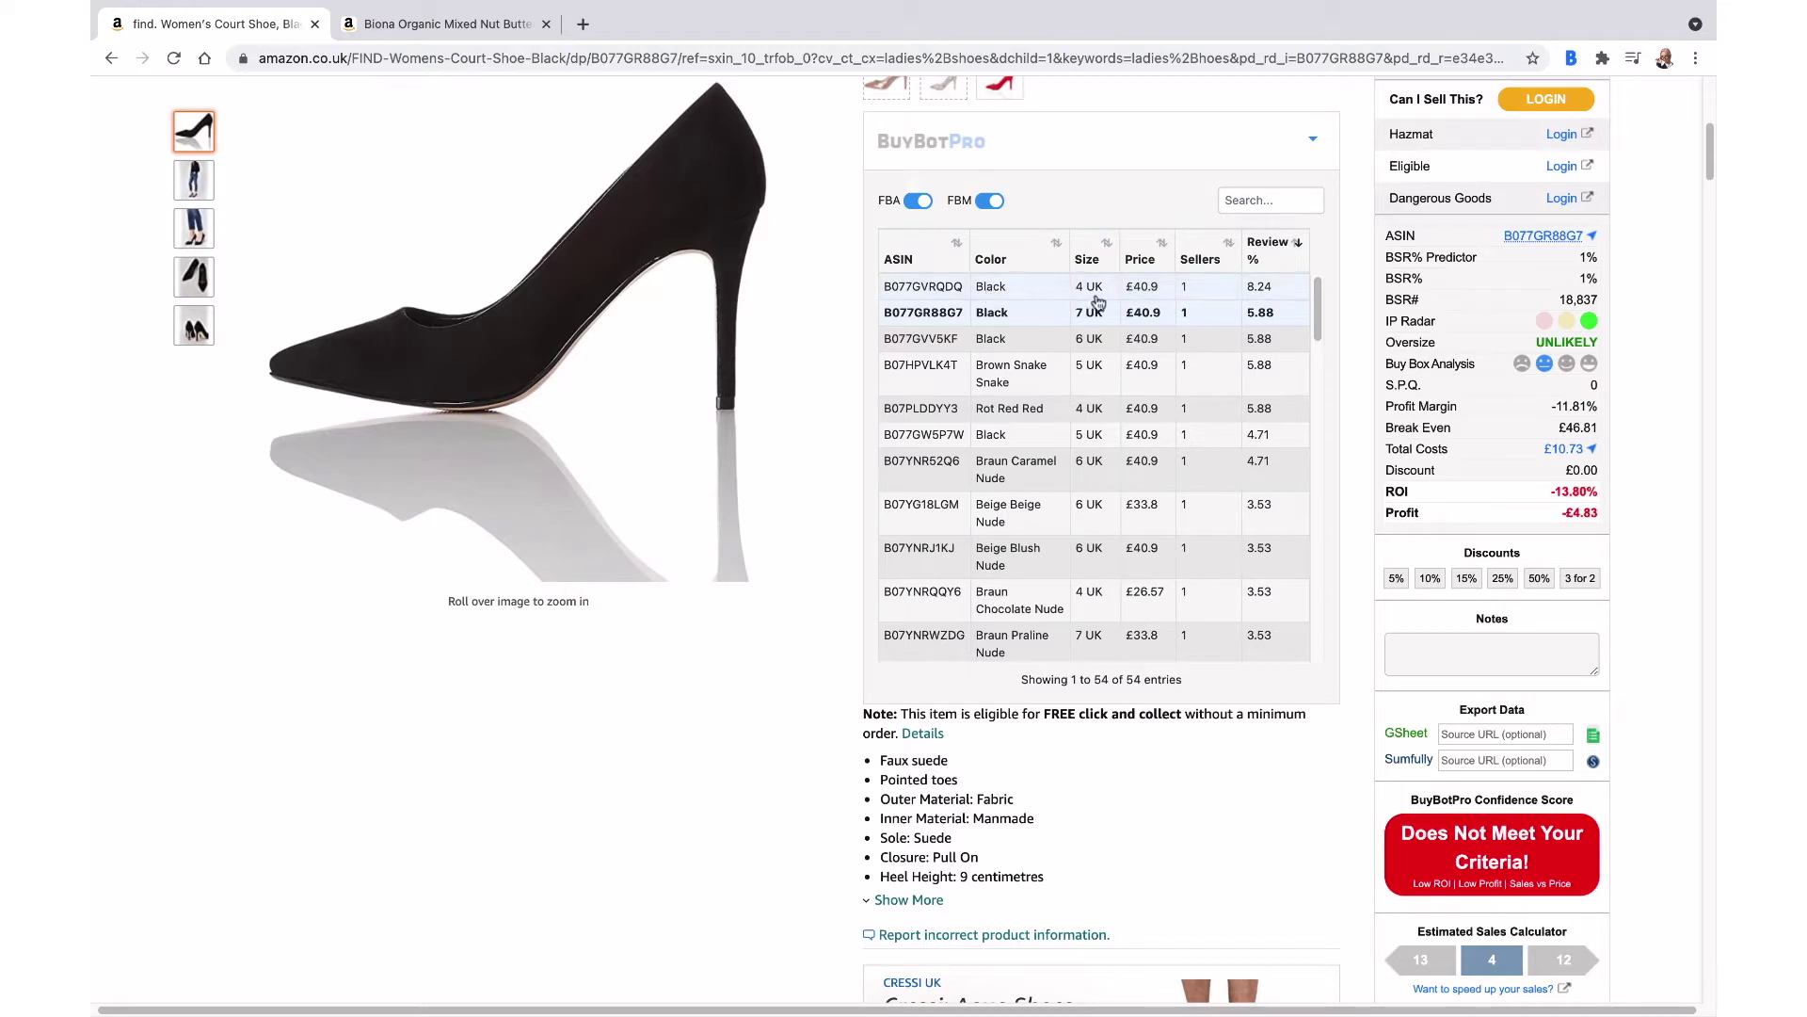
mouse_move(1276, 296)
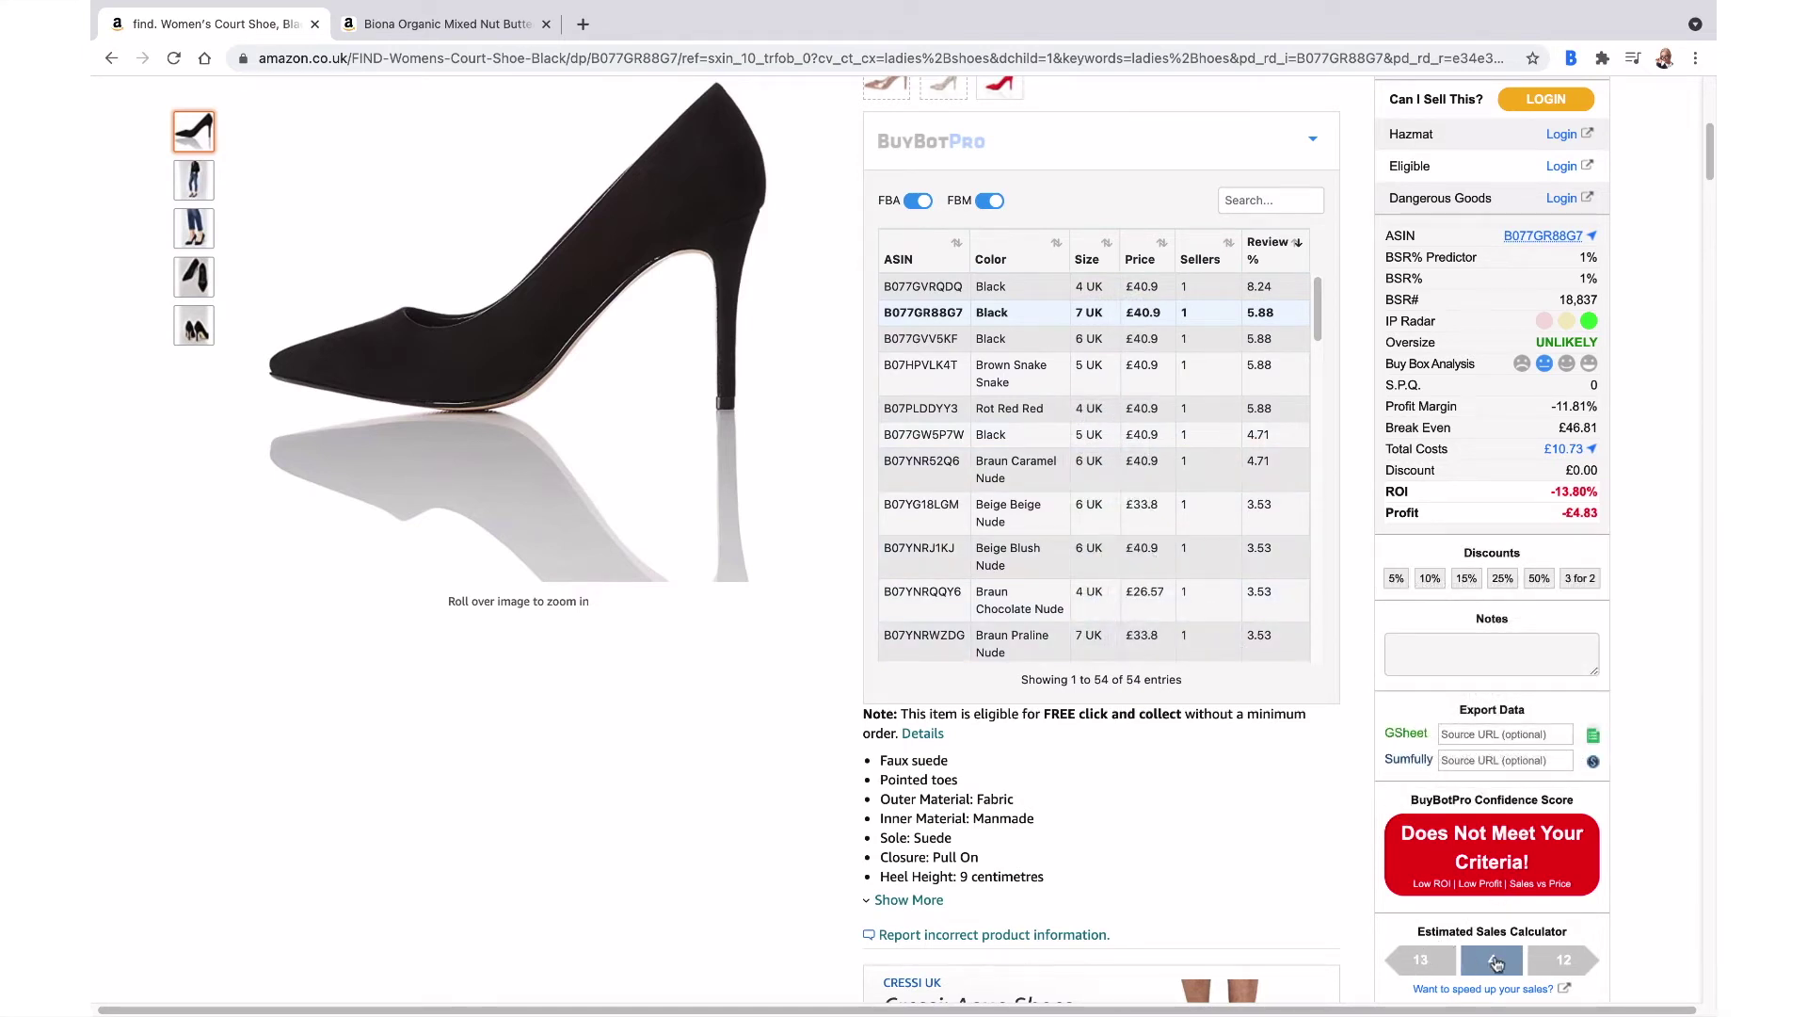
mouse_move(1492, 962)
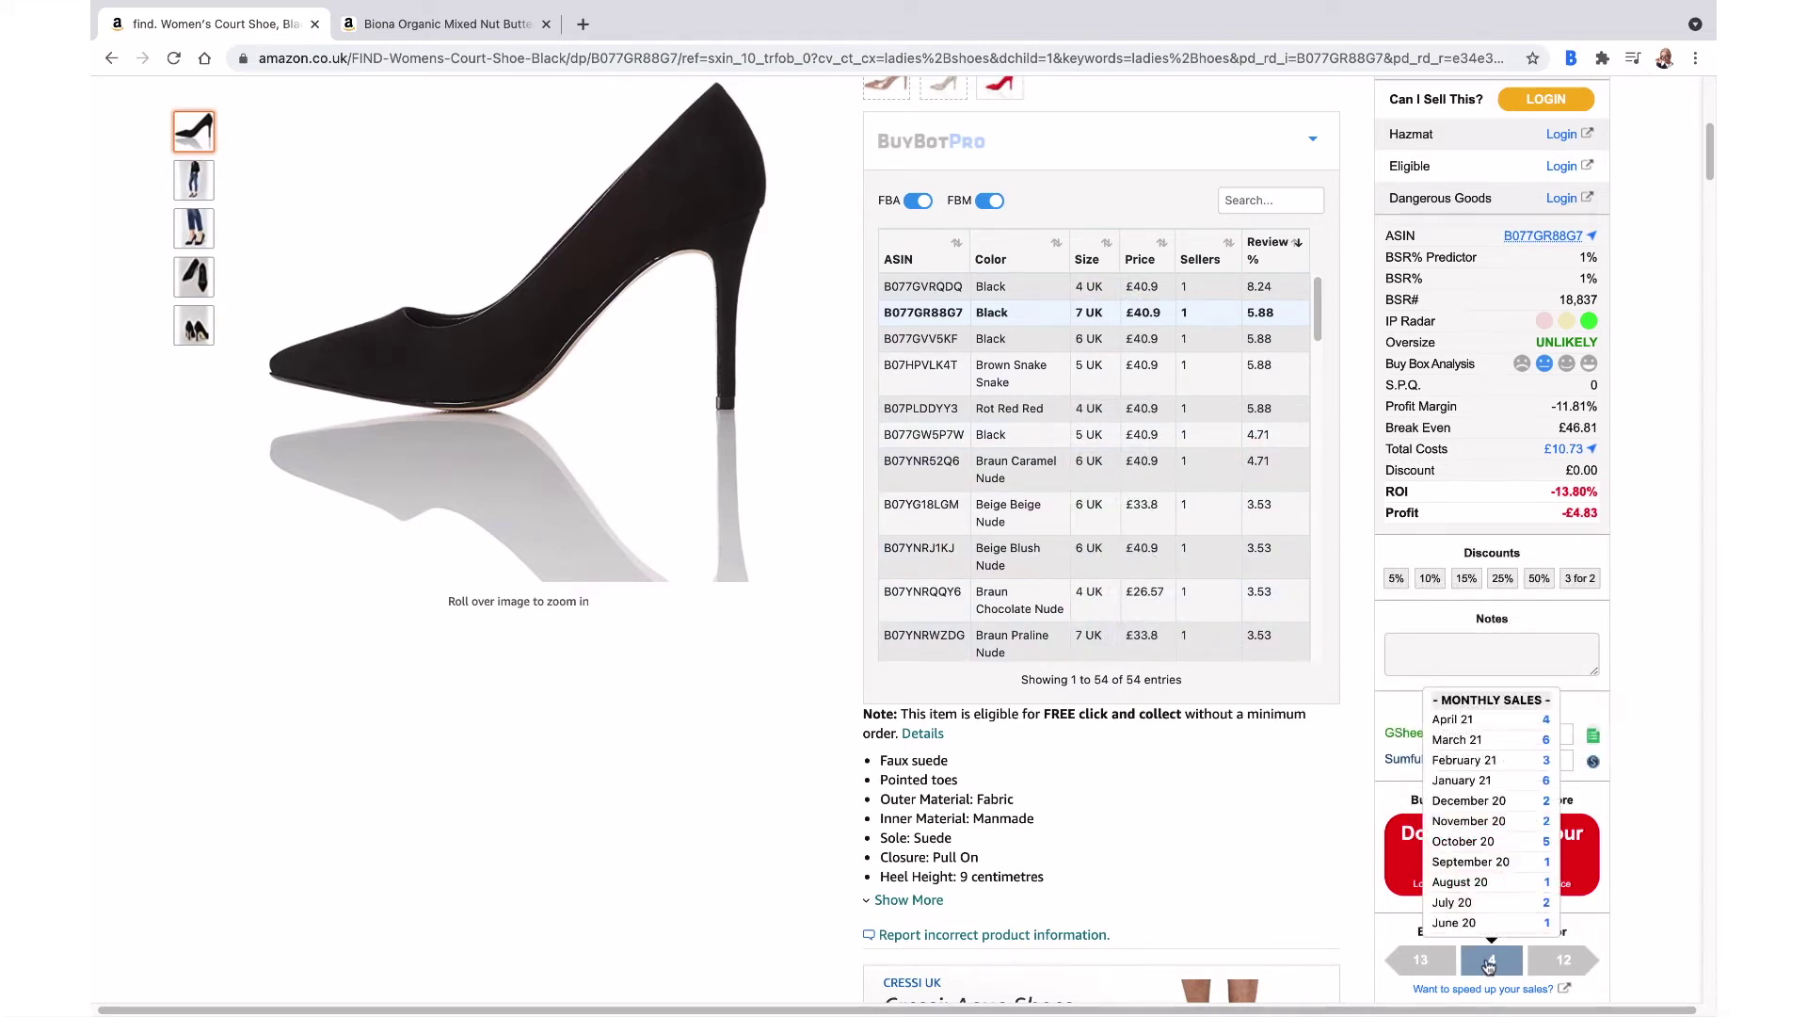
scroll(740, 636, down, 10)
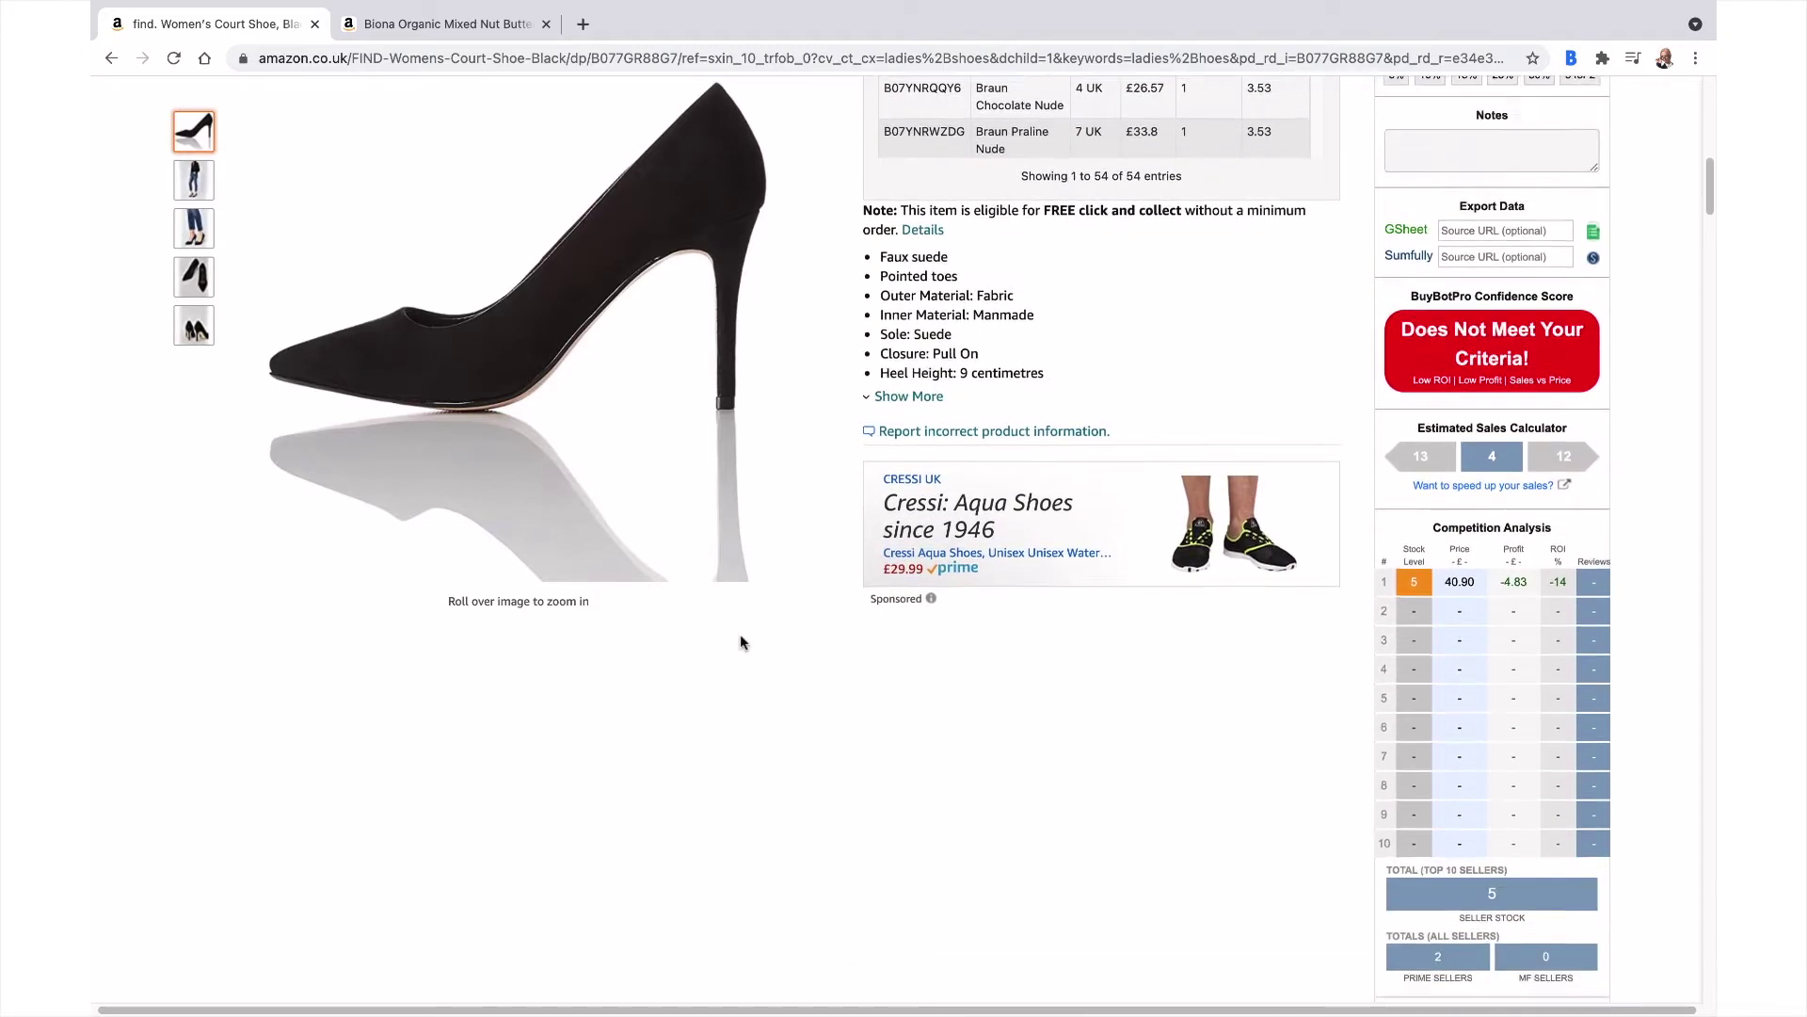
scroll(741, 641, down, 10)
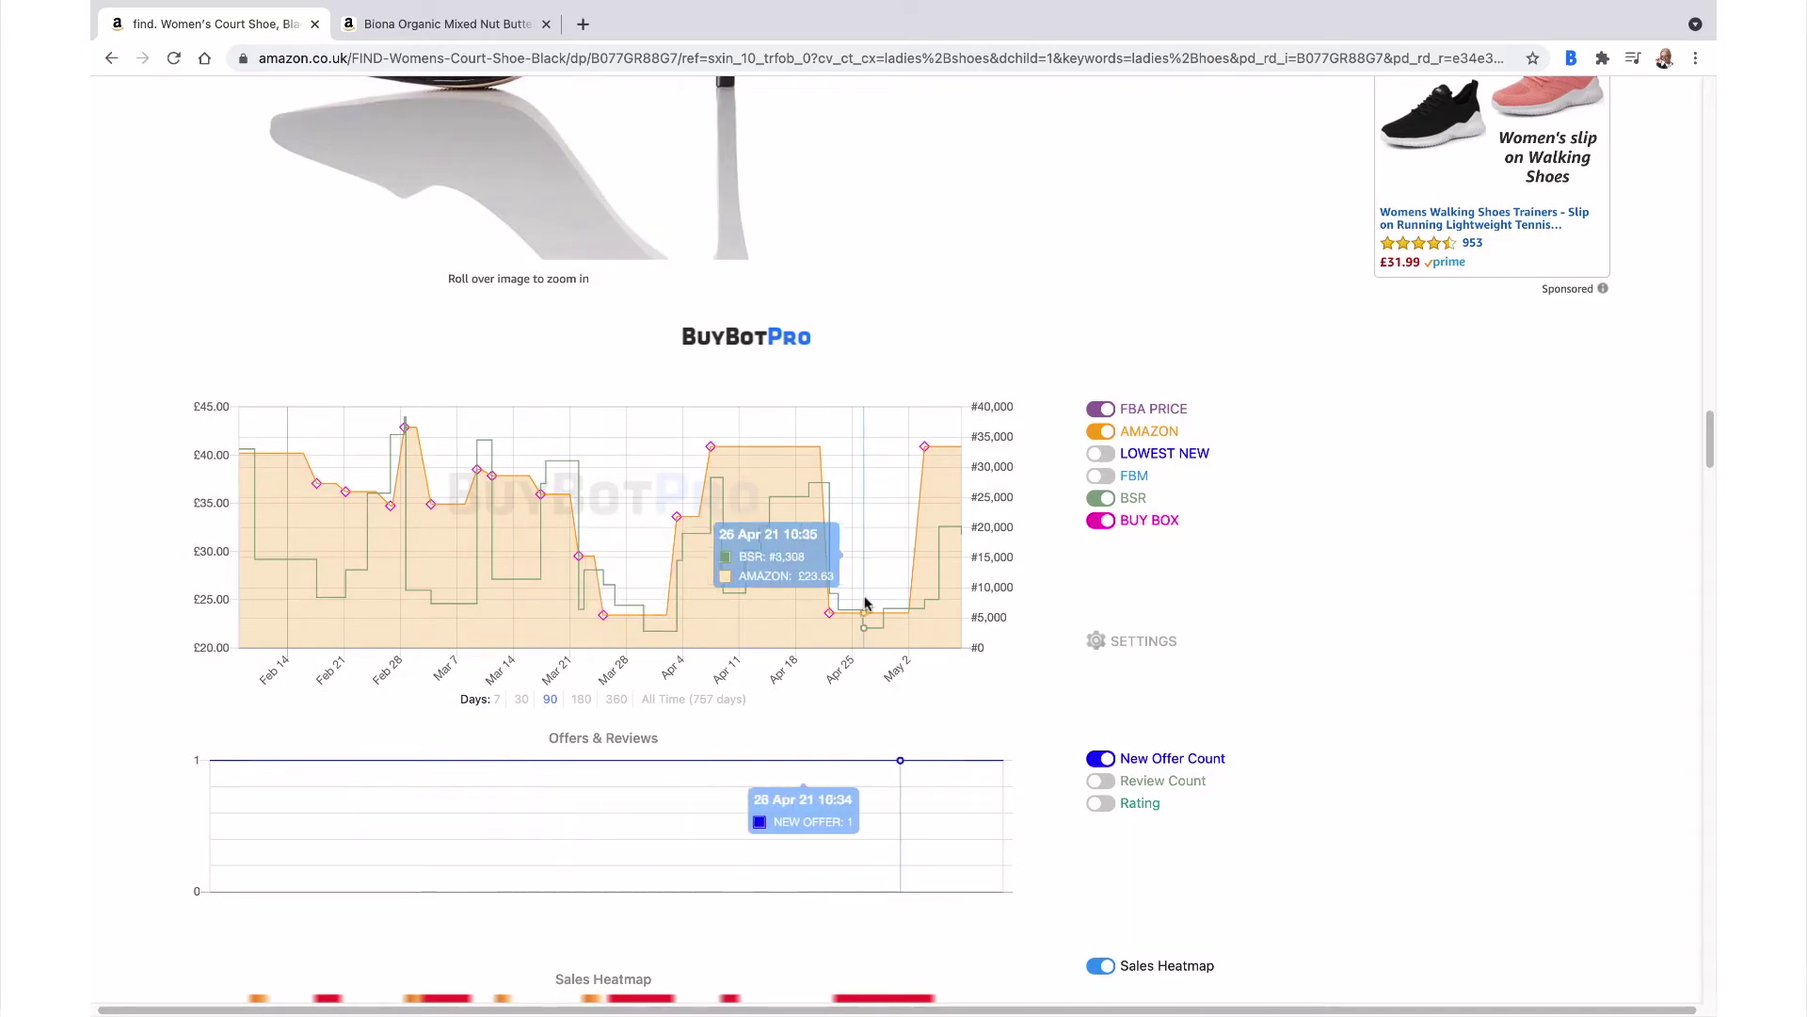
- Scroll through the court shoe's price and sales-rank history chart
scroll(866, 608, up, 2)
scroll(866, 603, up, 10)
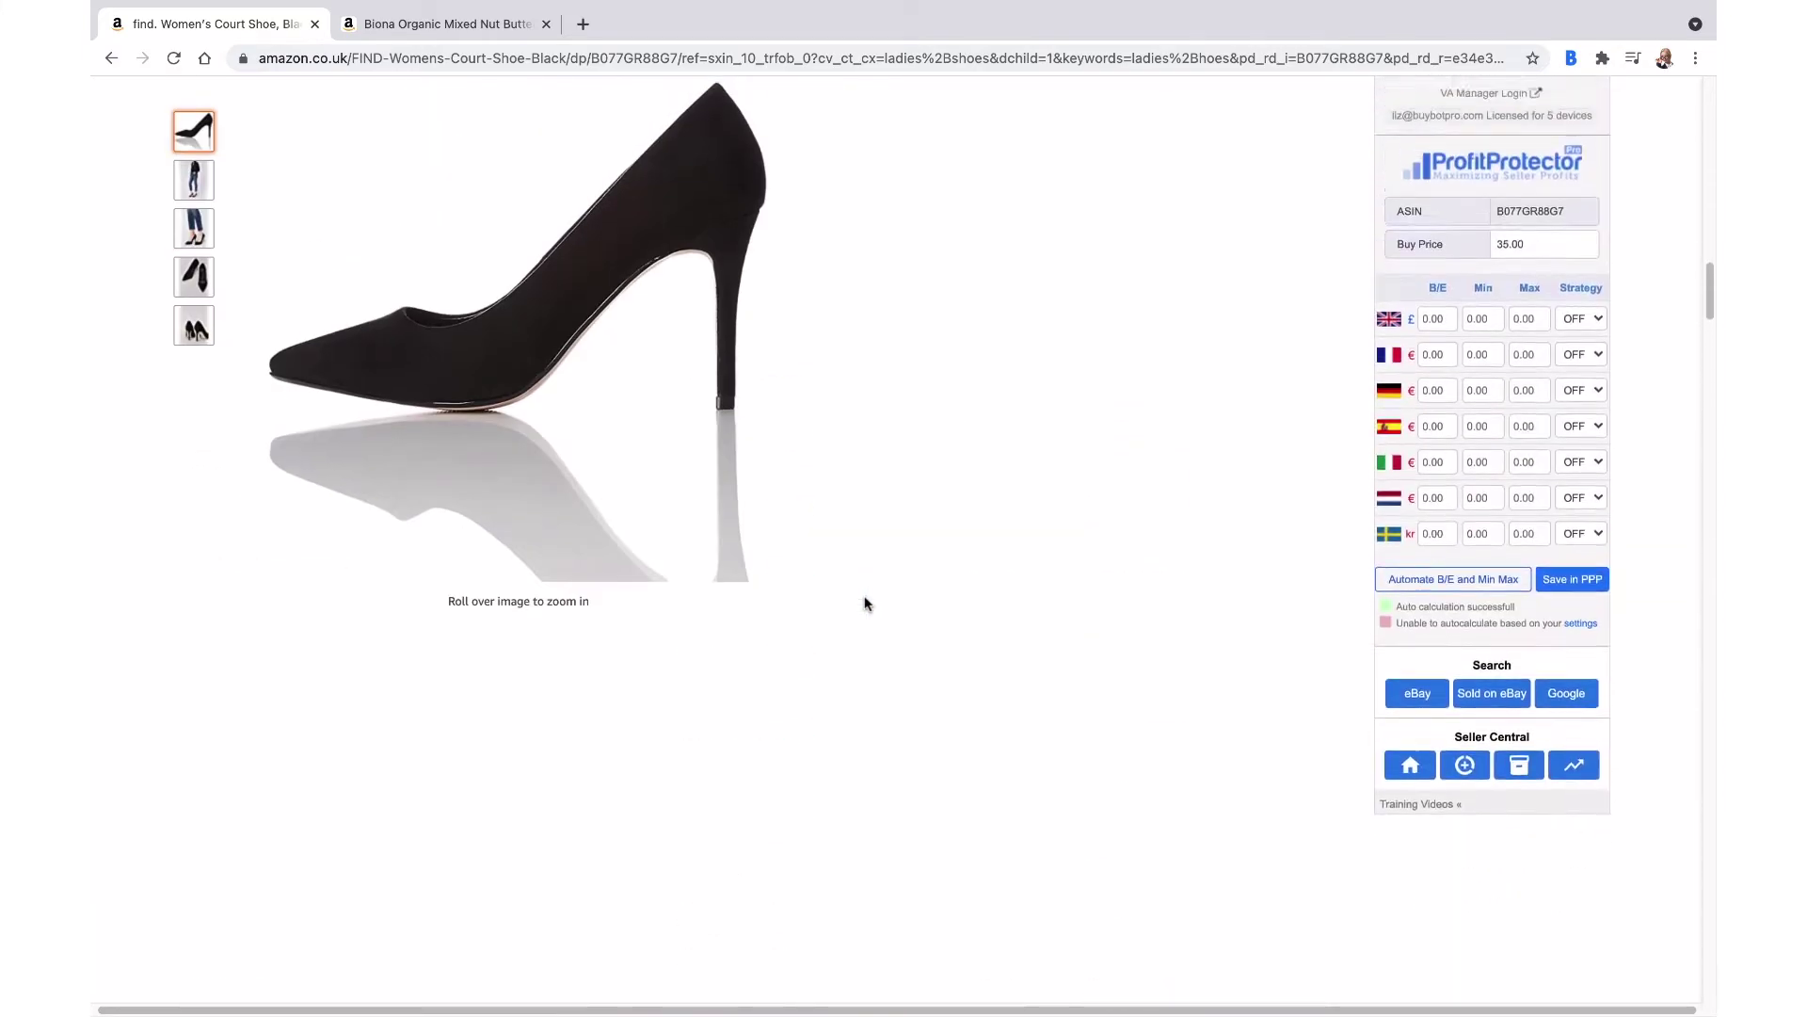
scroll(866, 603, up, 15)
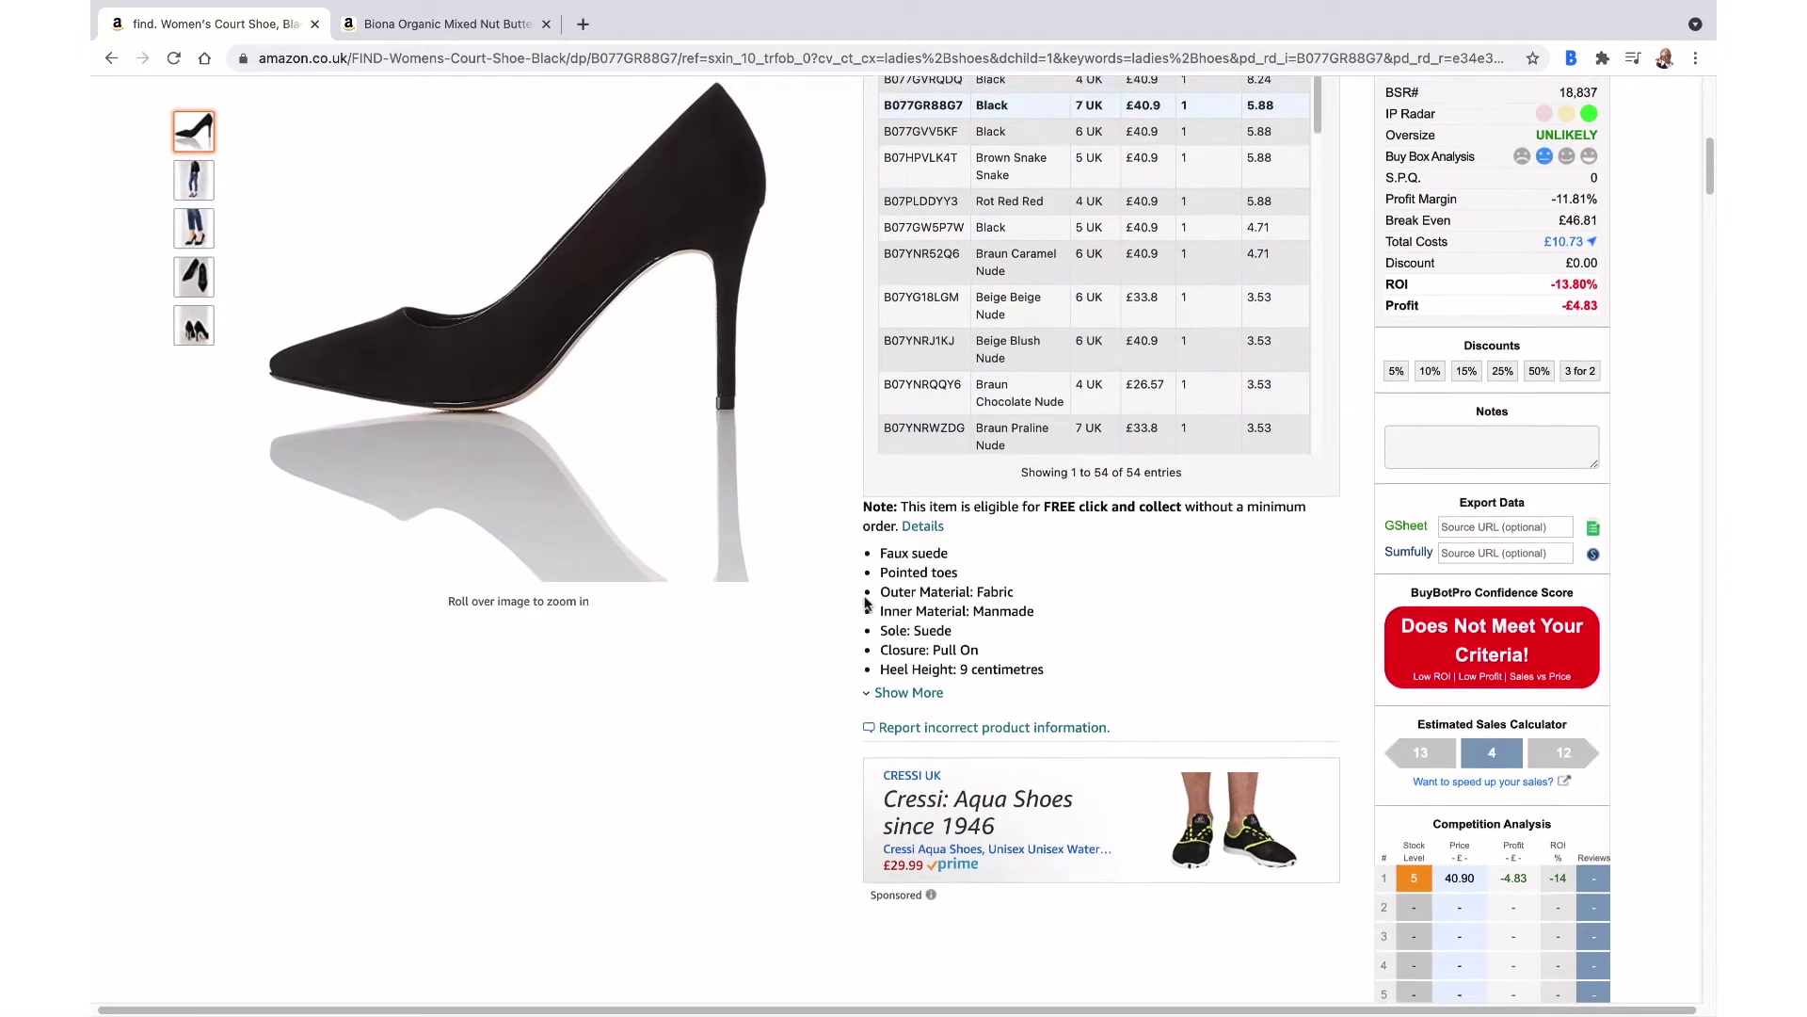
scroll(866, 603, down, 1)
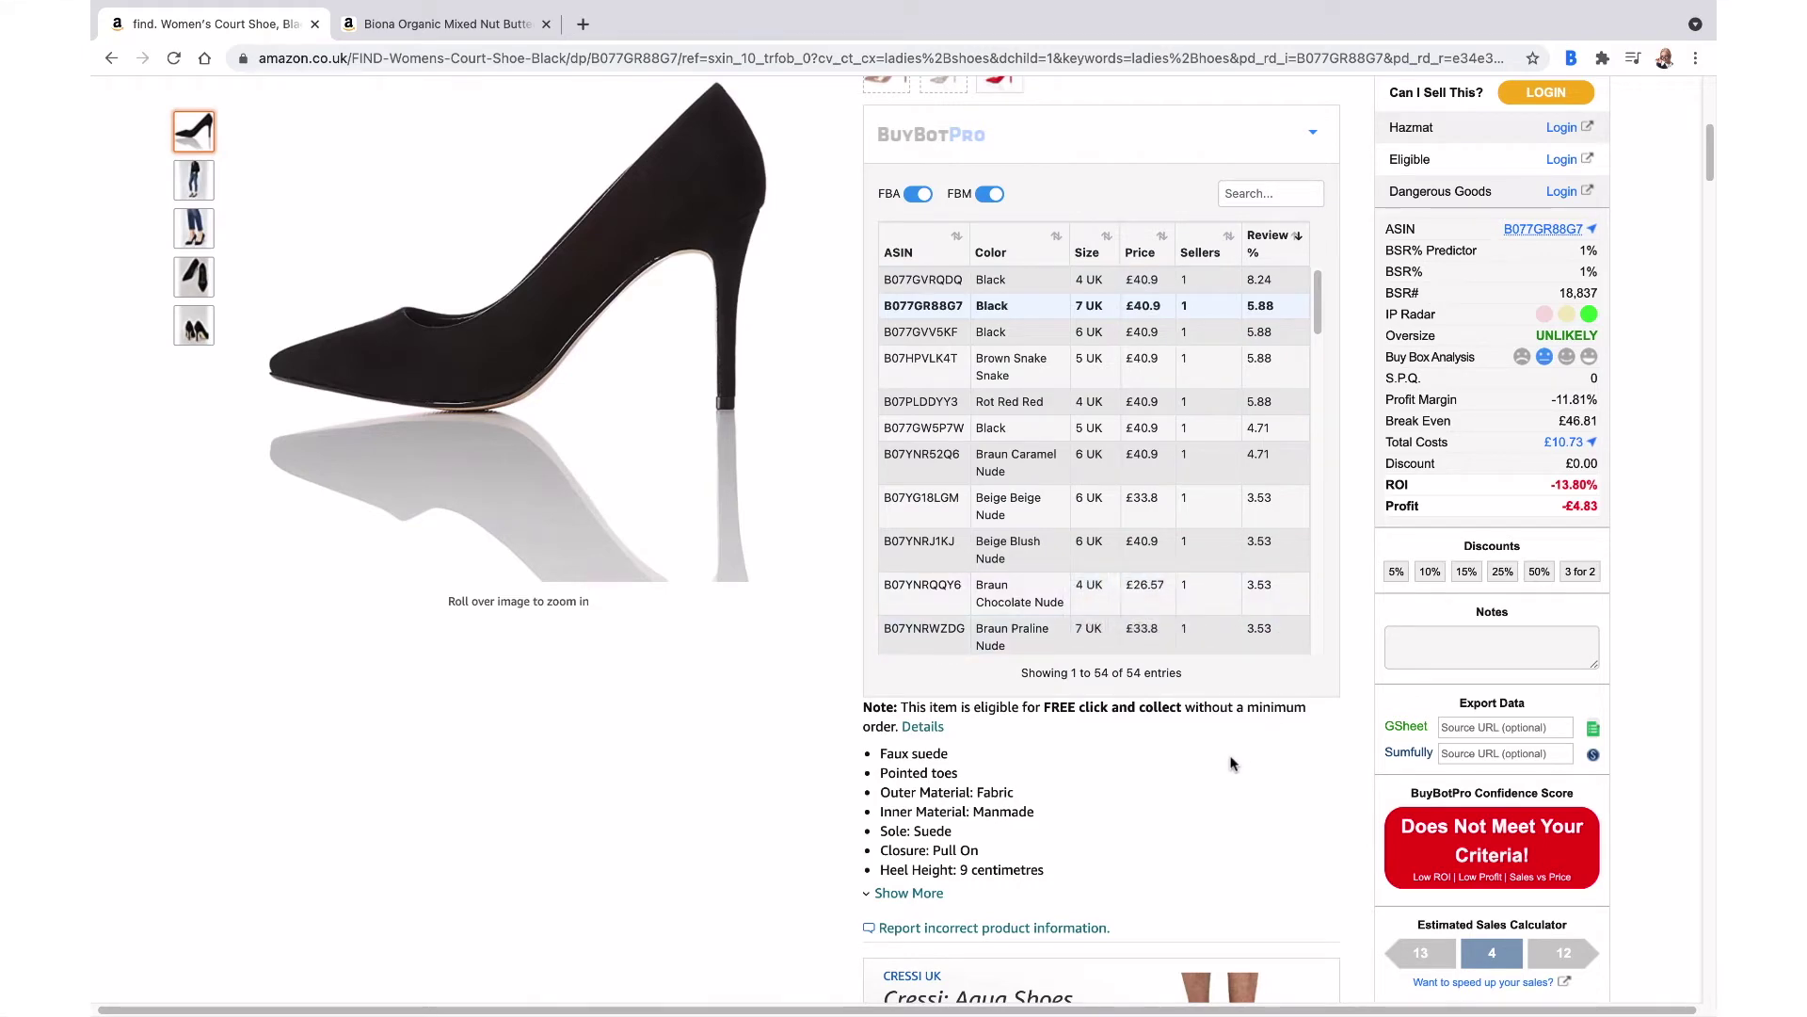
scroll(1231, 763, up, 1)
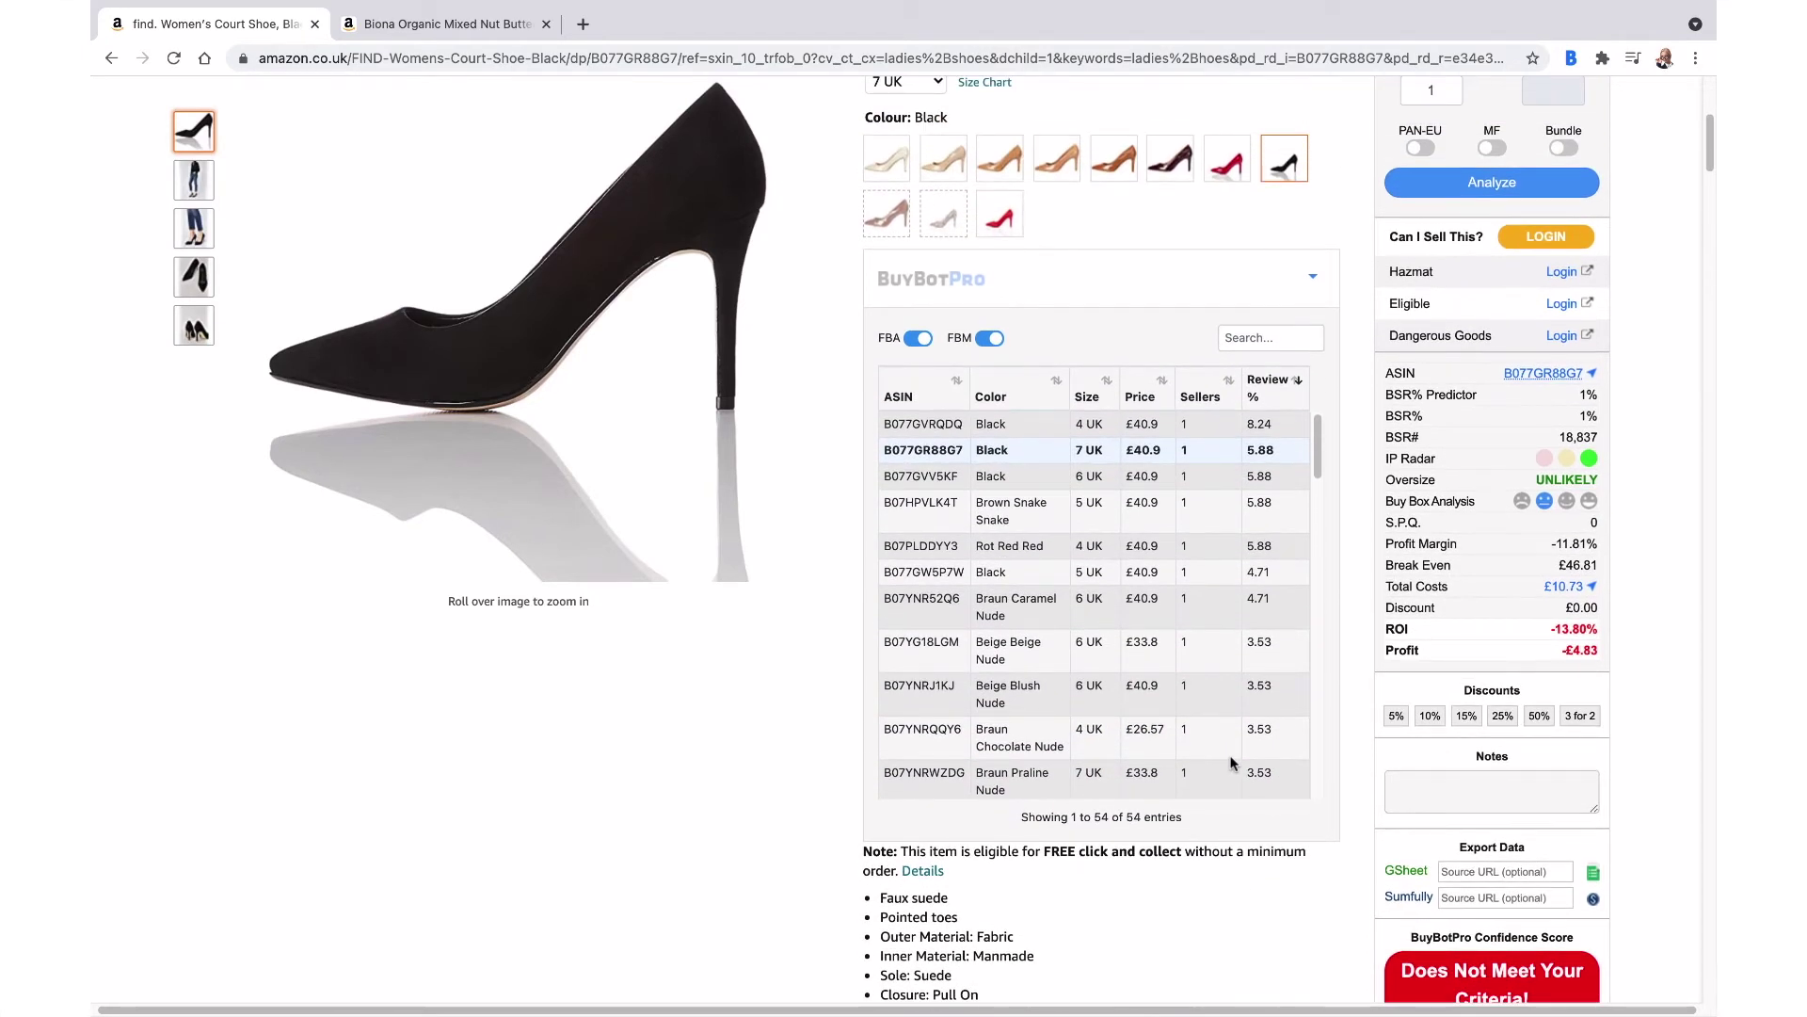
scroll(1231, 763, down, 1)
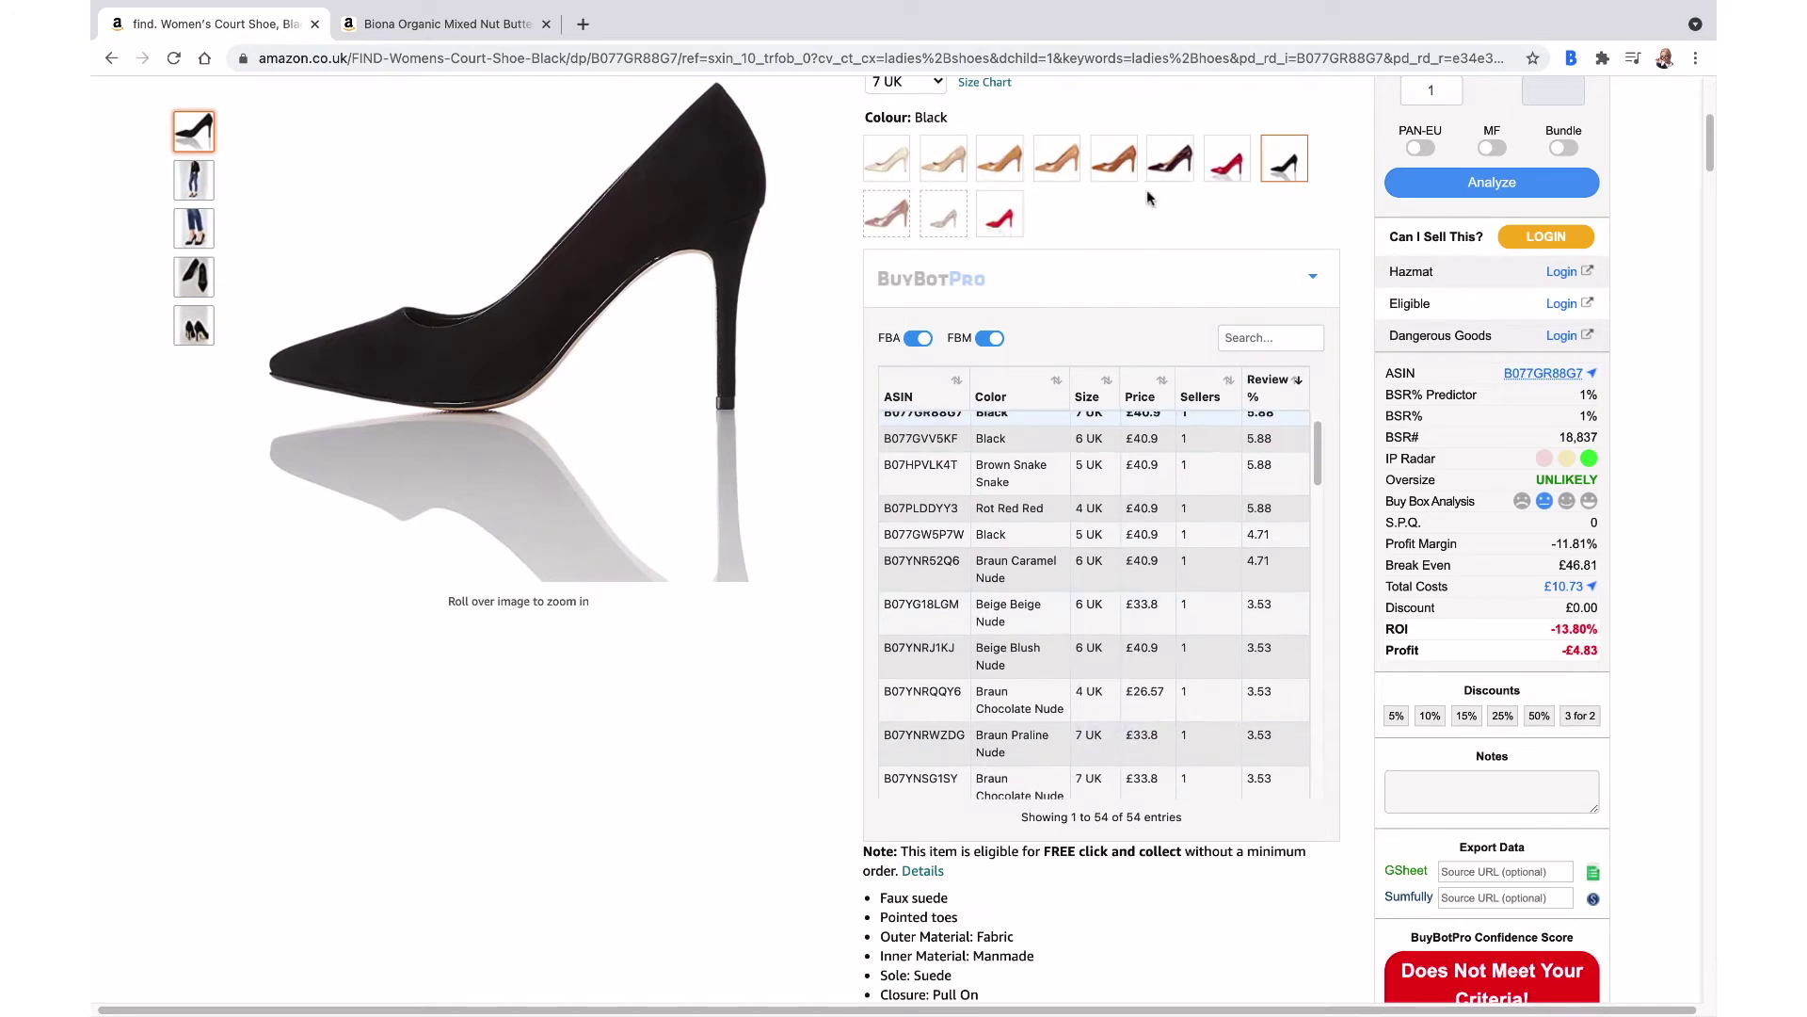
- Switch to the Braun Toffee Nude variant and scroll back to the top of the listing
click(1119, 157)
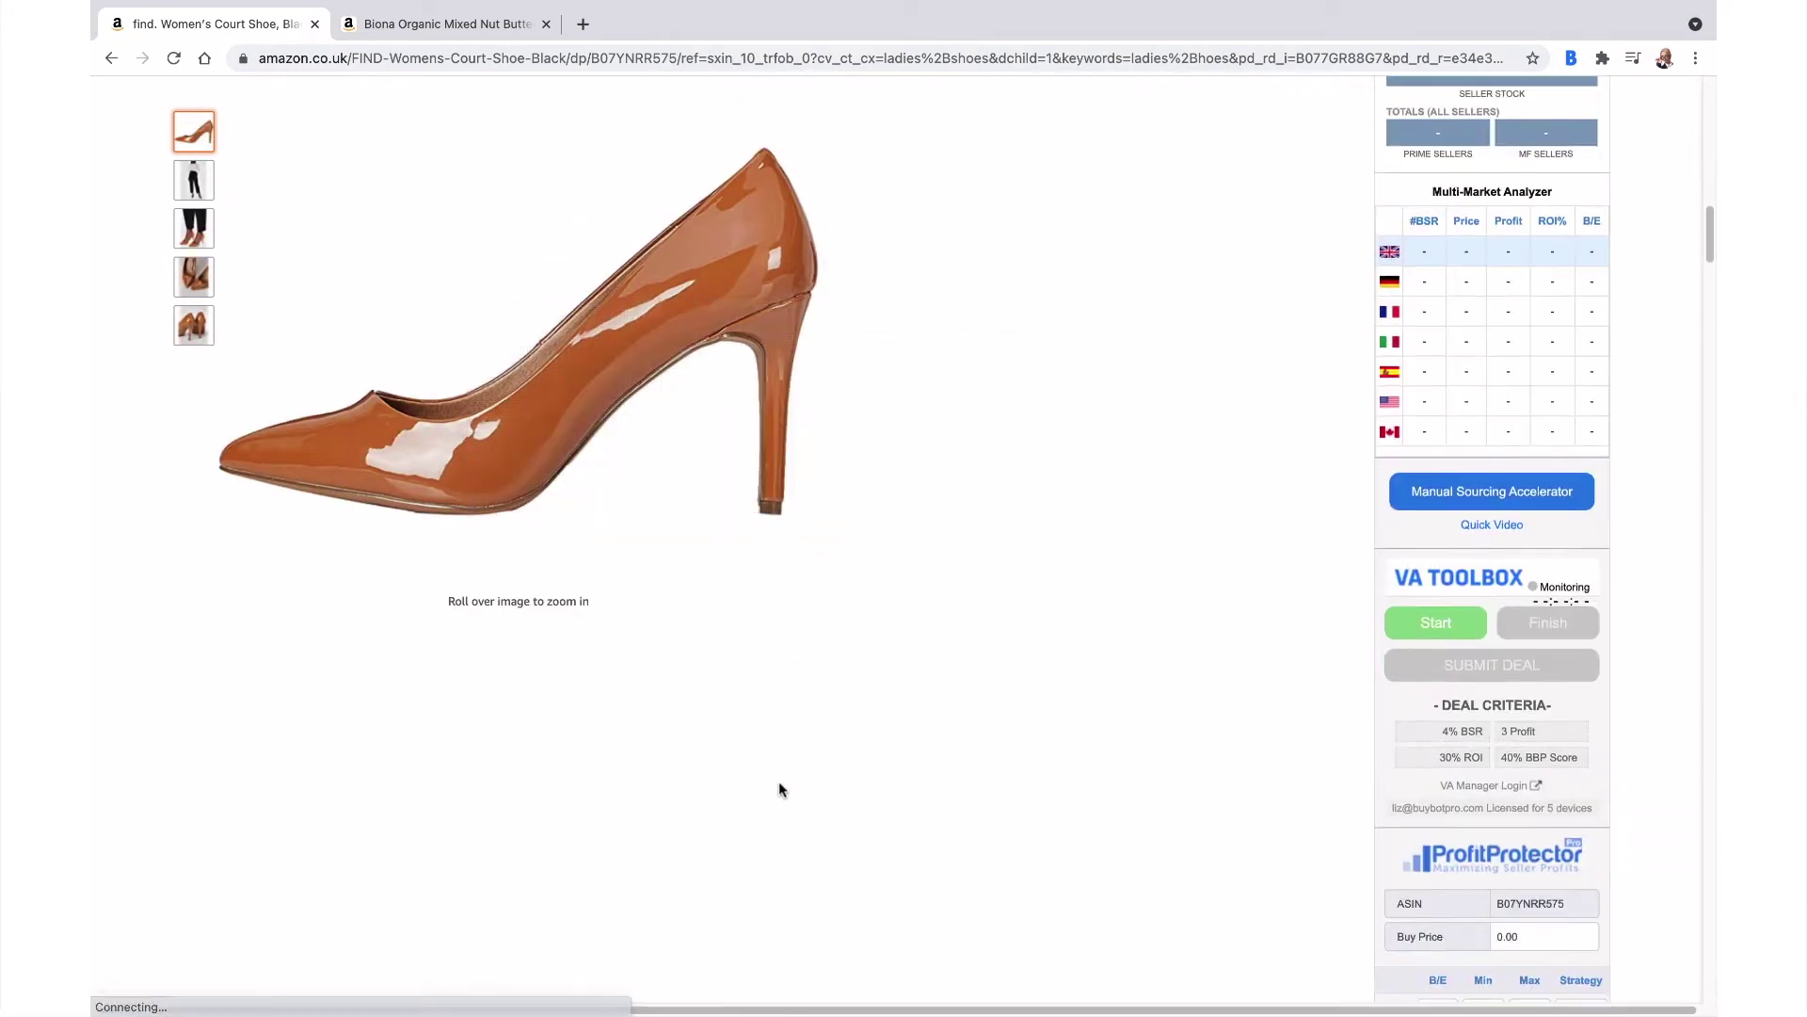
scroll(779, 787, down, 10)
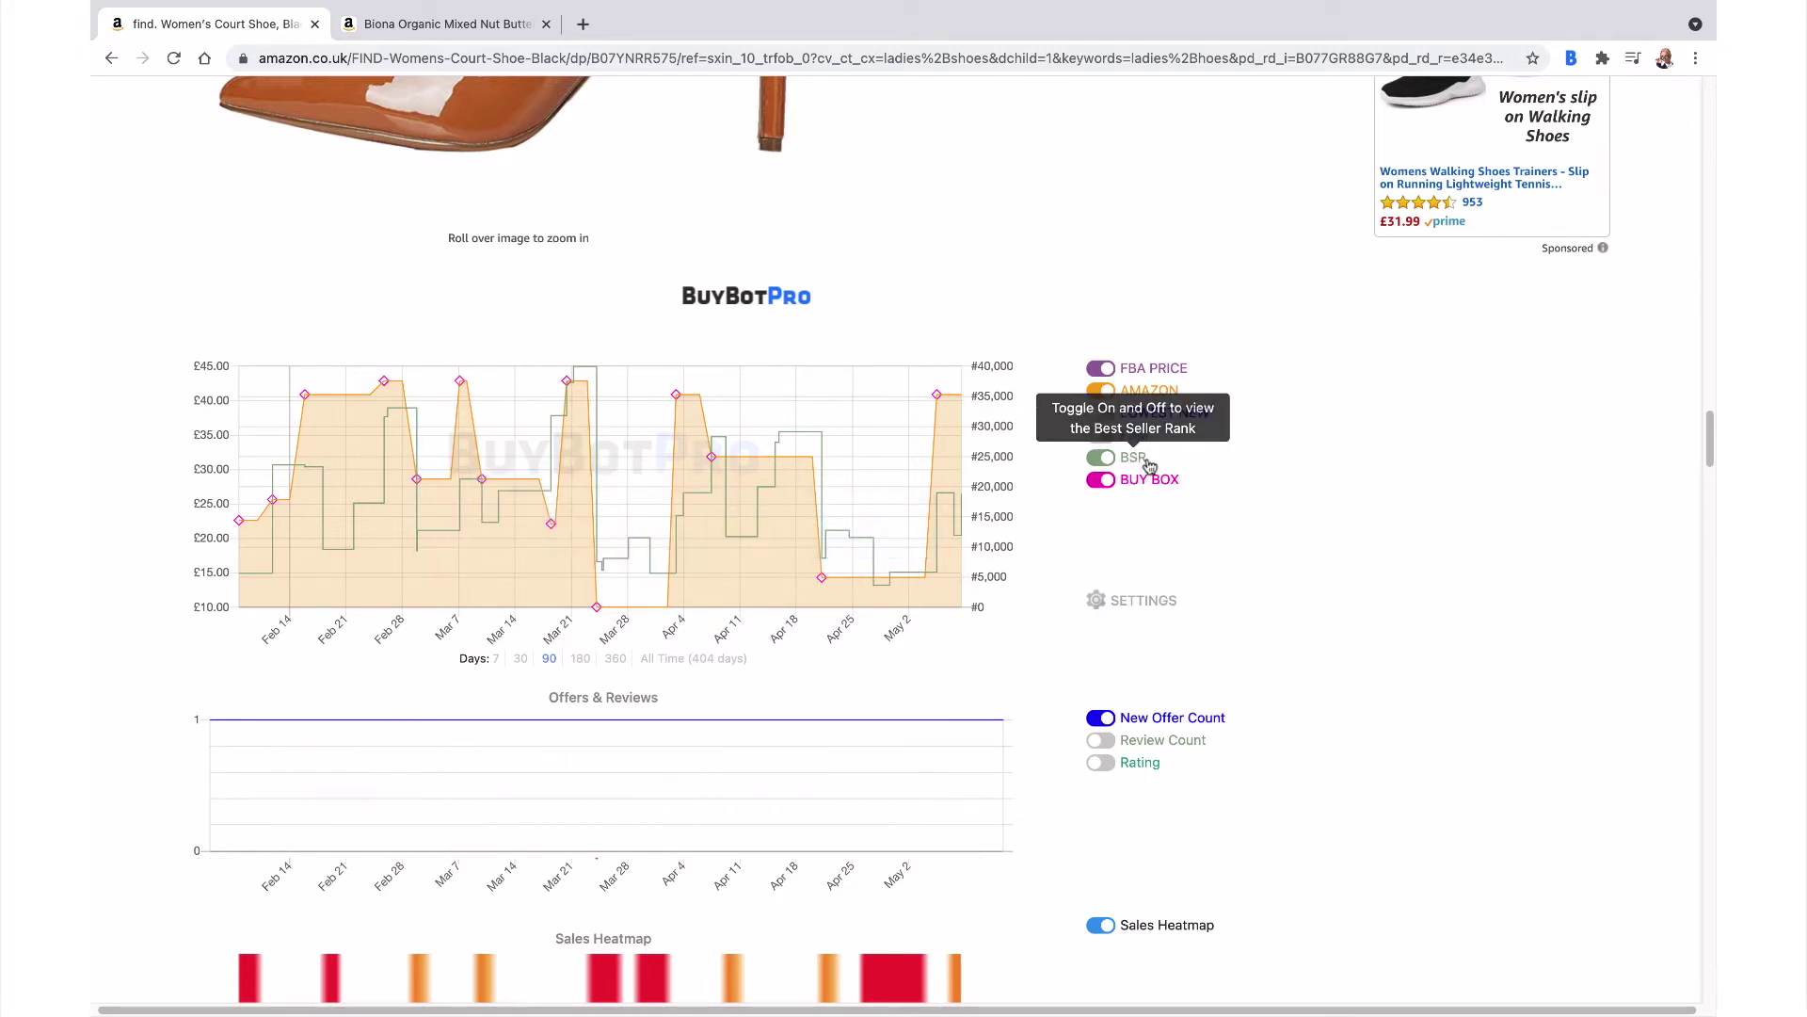
scroll(1180, 565, up, 4)
scroll(1179, 566, up, 10)
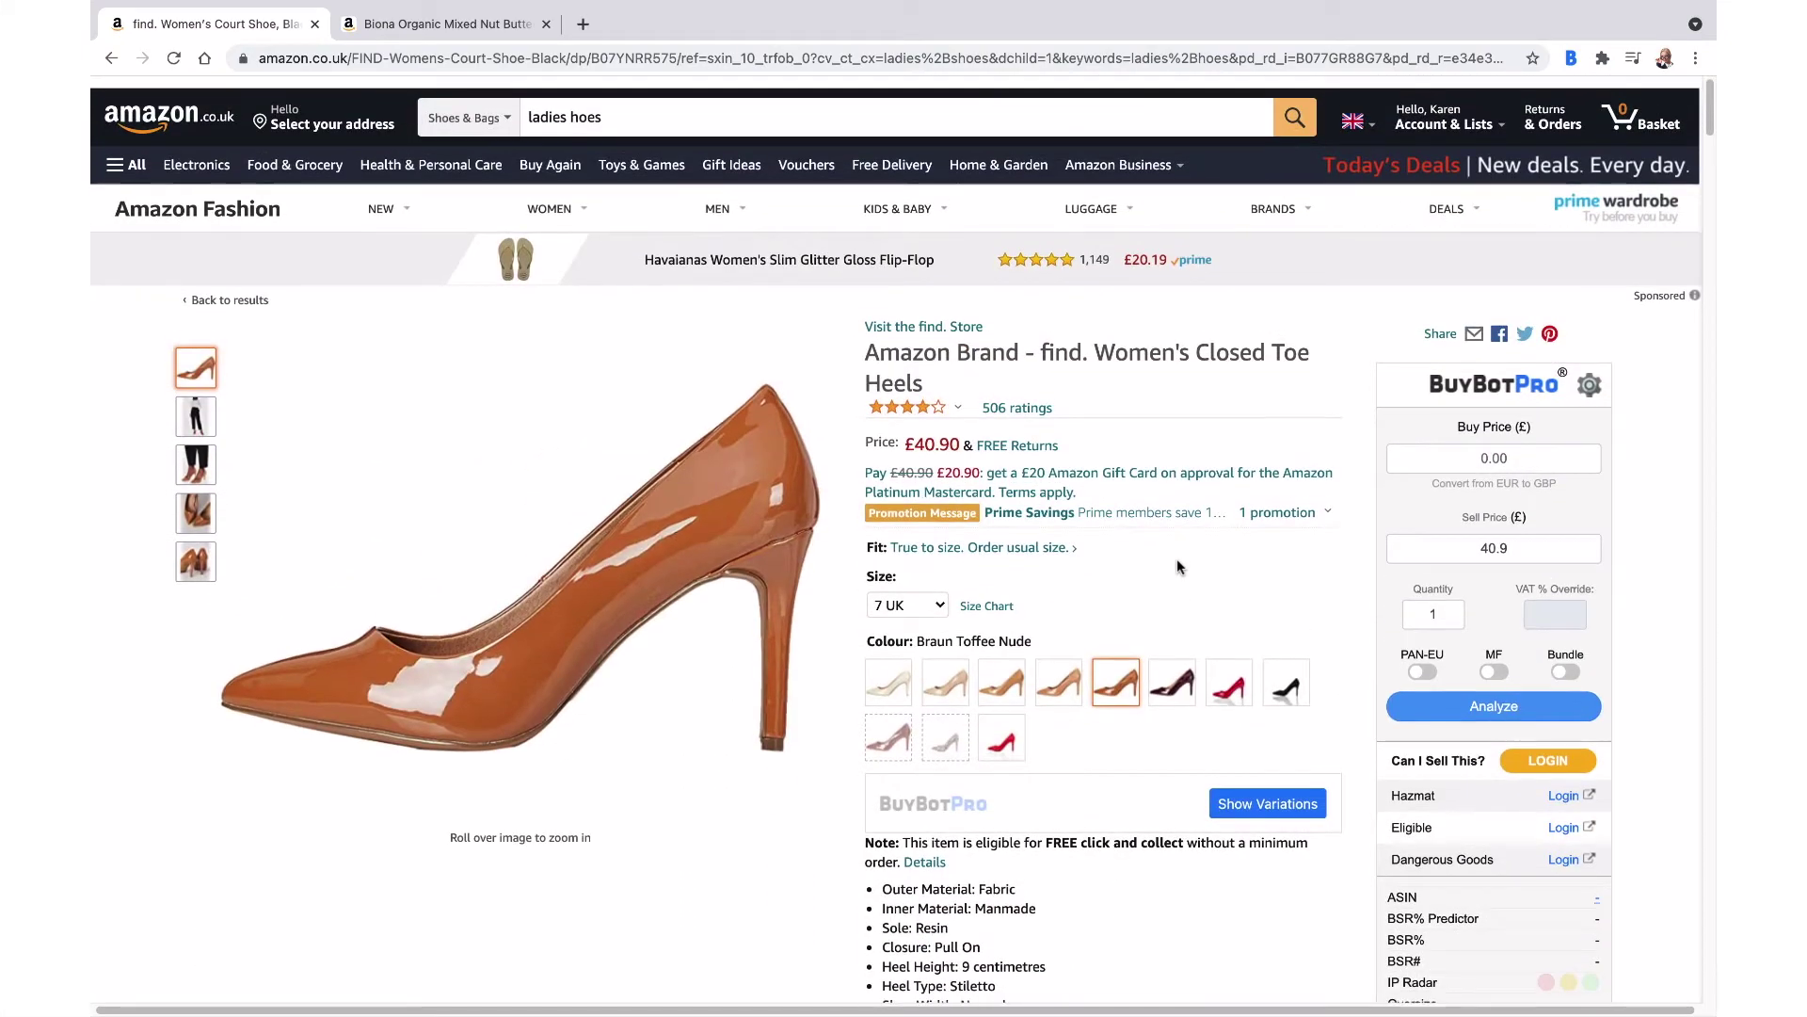
scroll(1178, 567, down, 1)
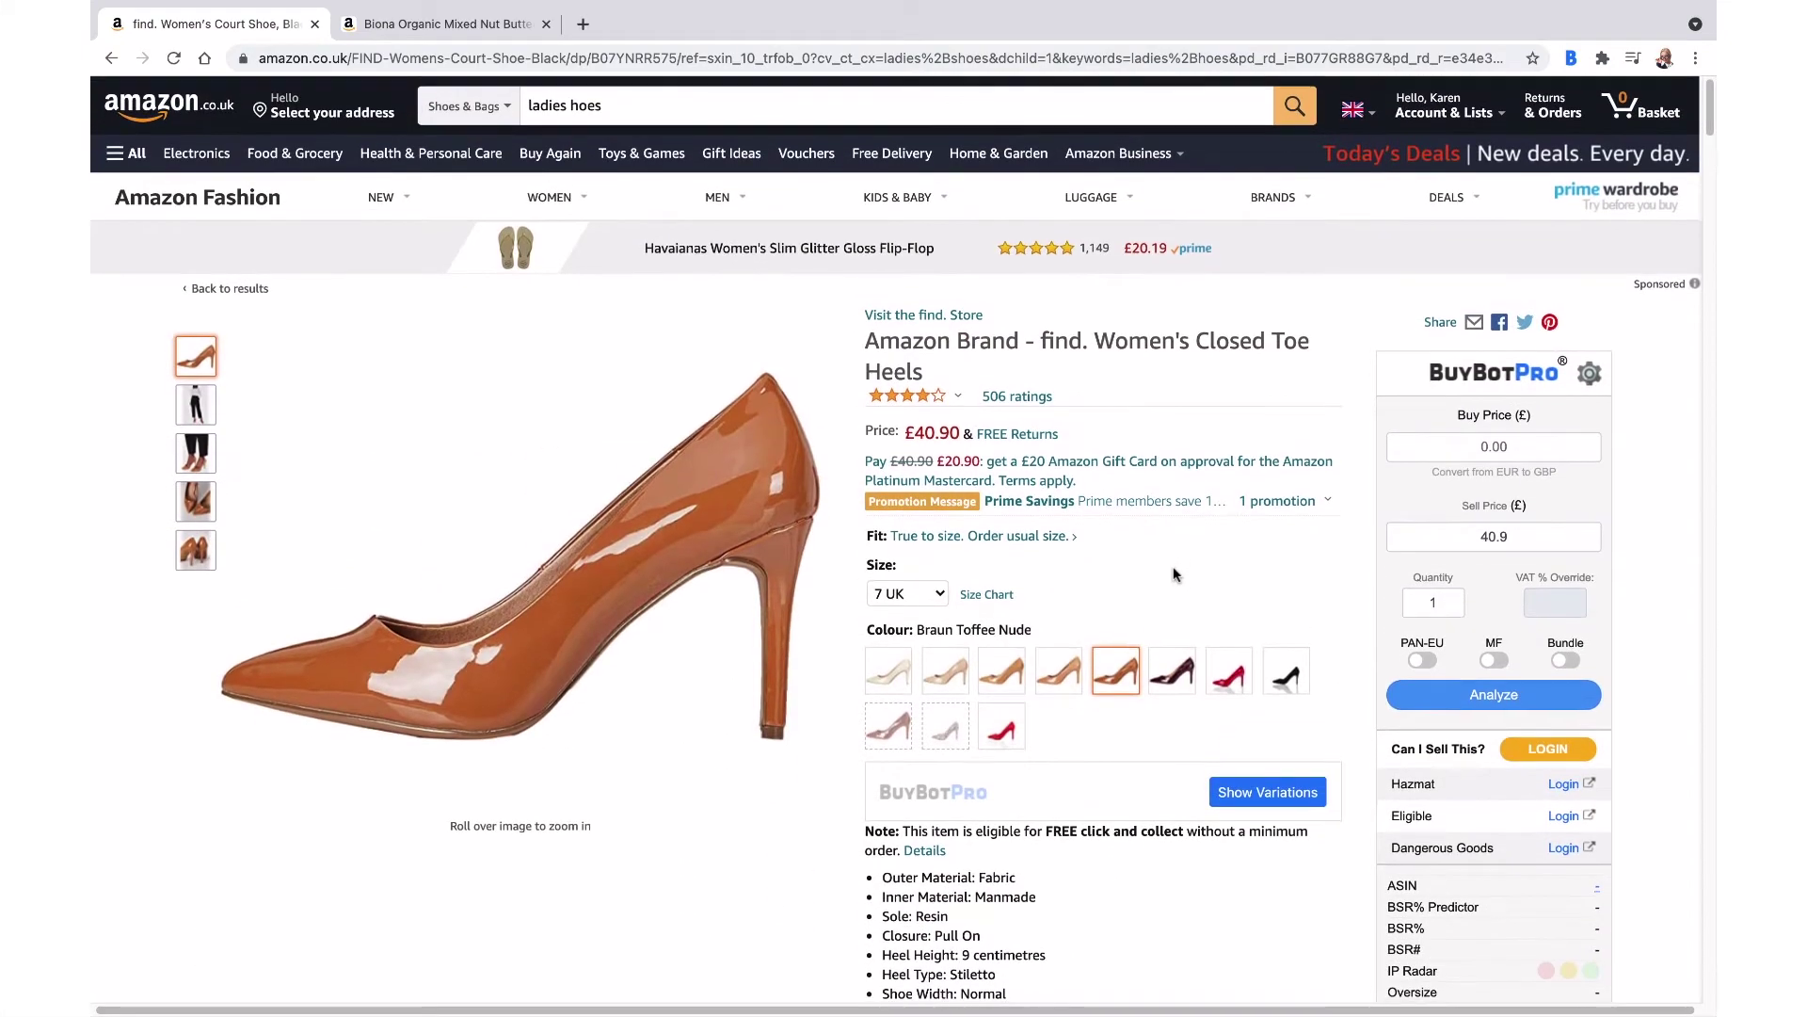
- Switch the shoe to Black, then move to the Biona Organic Mixed Nut Butter listing
click(1286, 670)
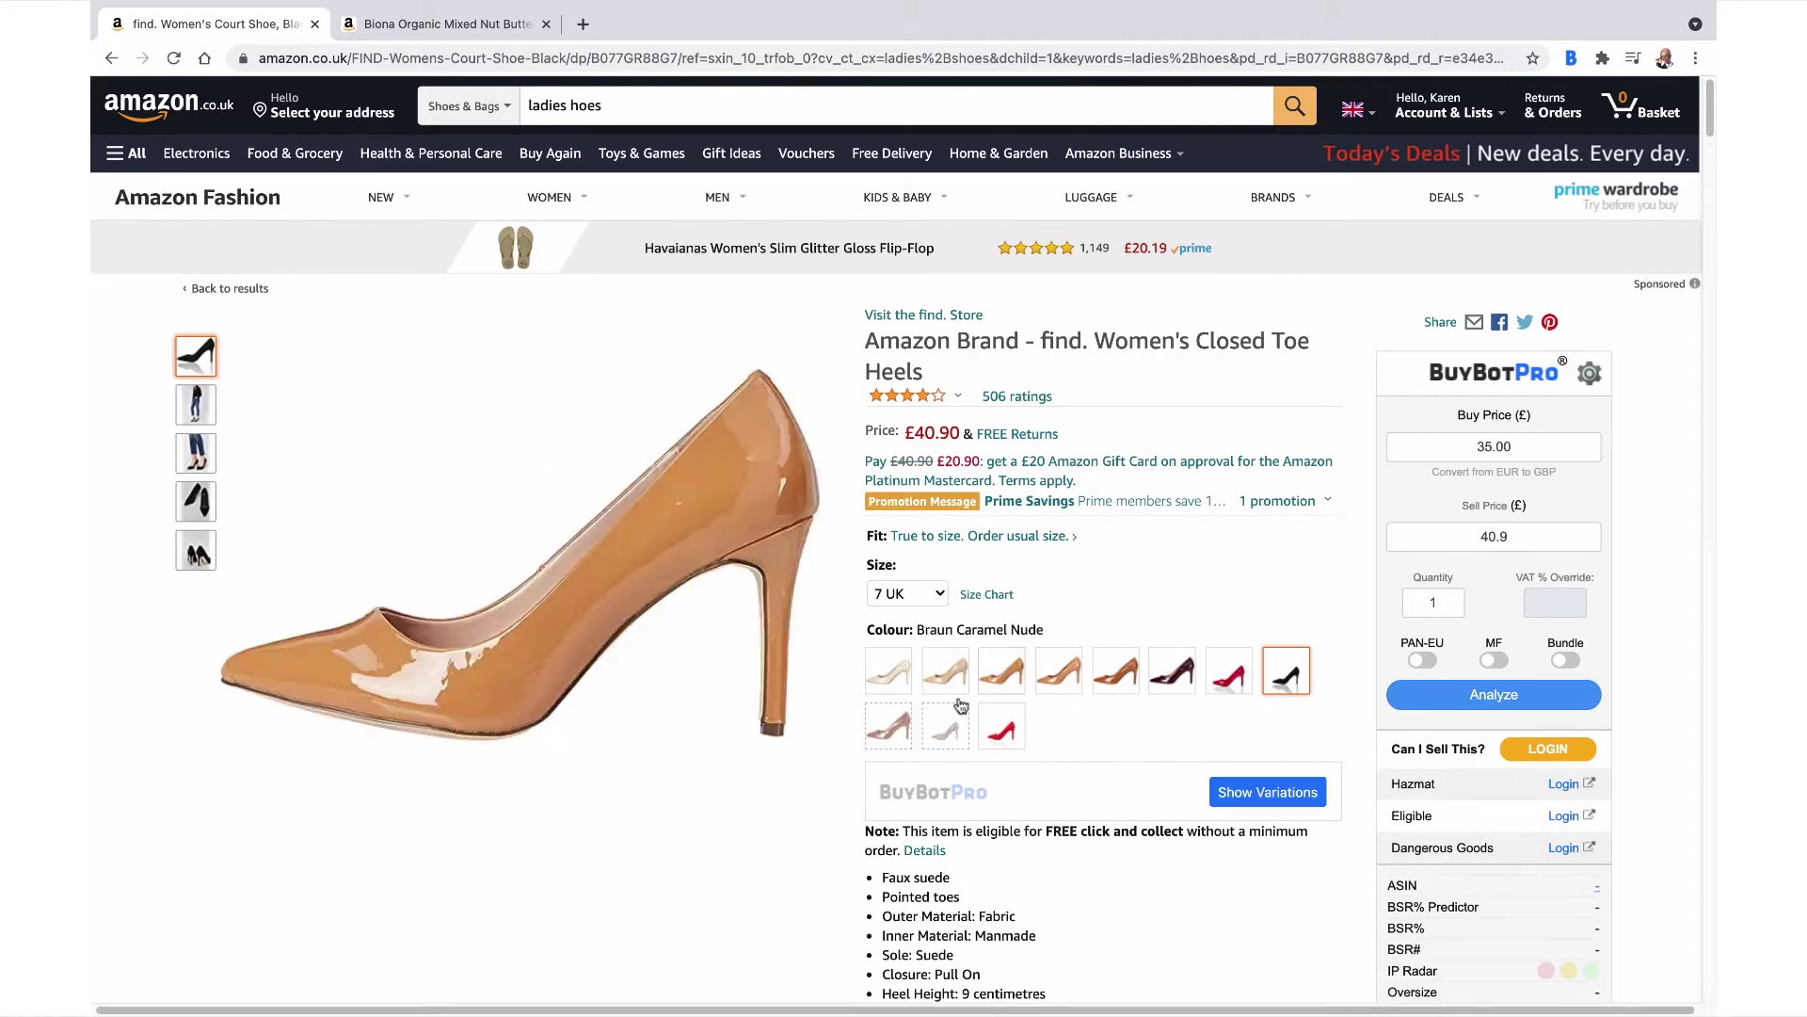
click(382, 25)
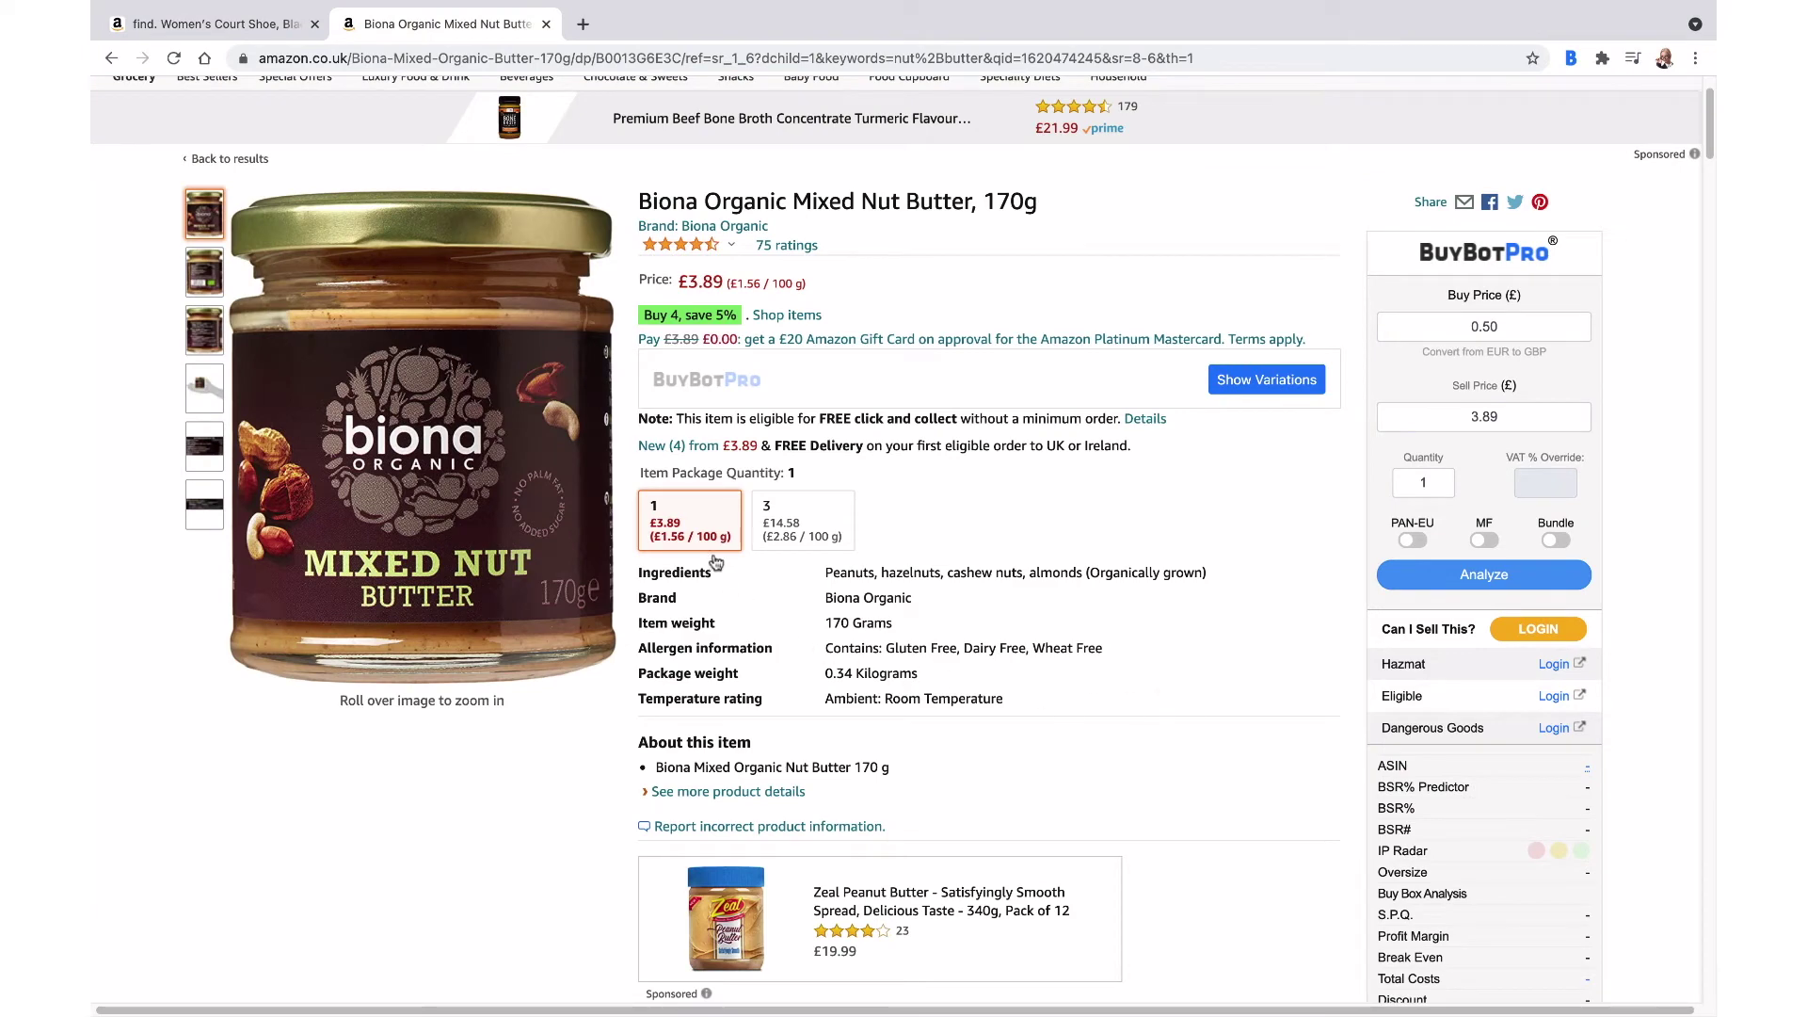
- Try the pack of 3, return to the single 170g jar, and analyse it at 0.50 buy price
click(801, 532)
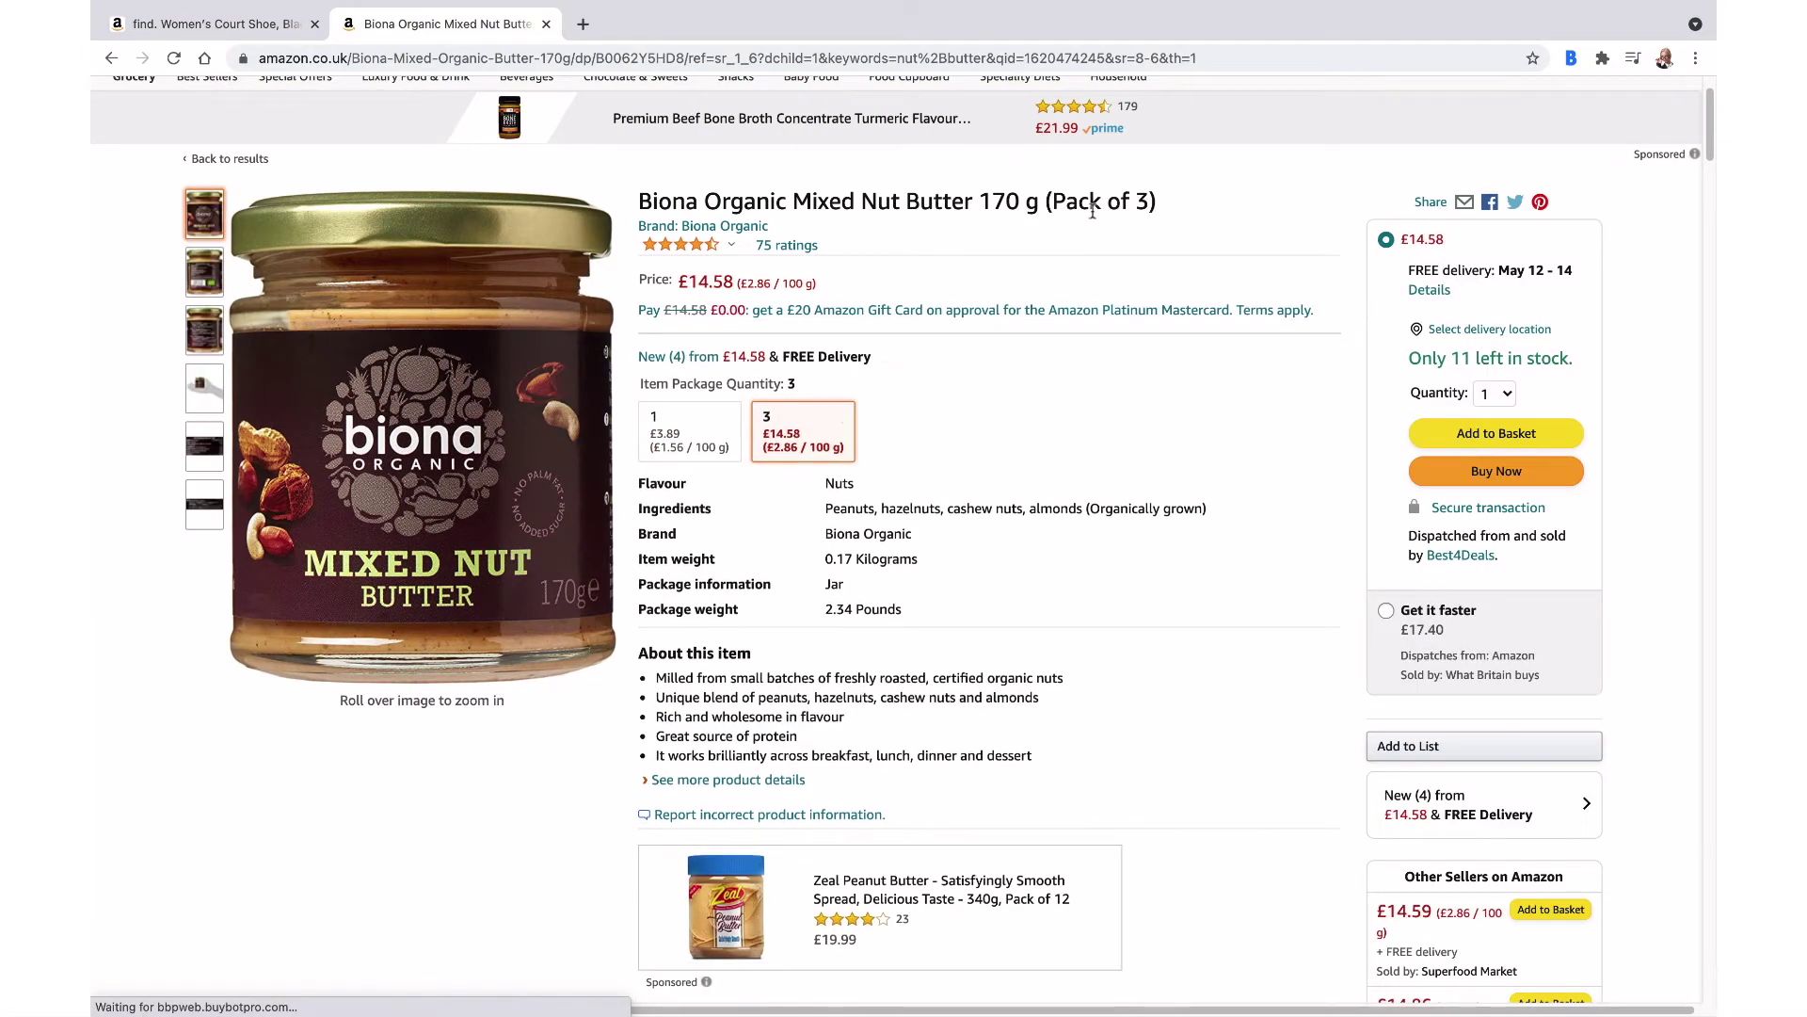
click(693, 473)
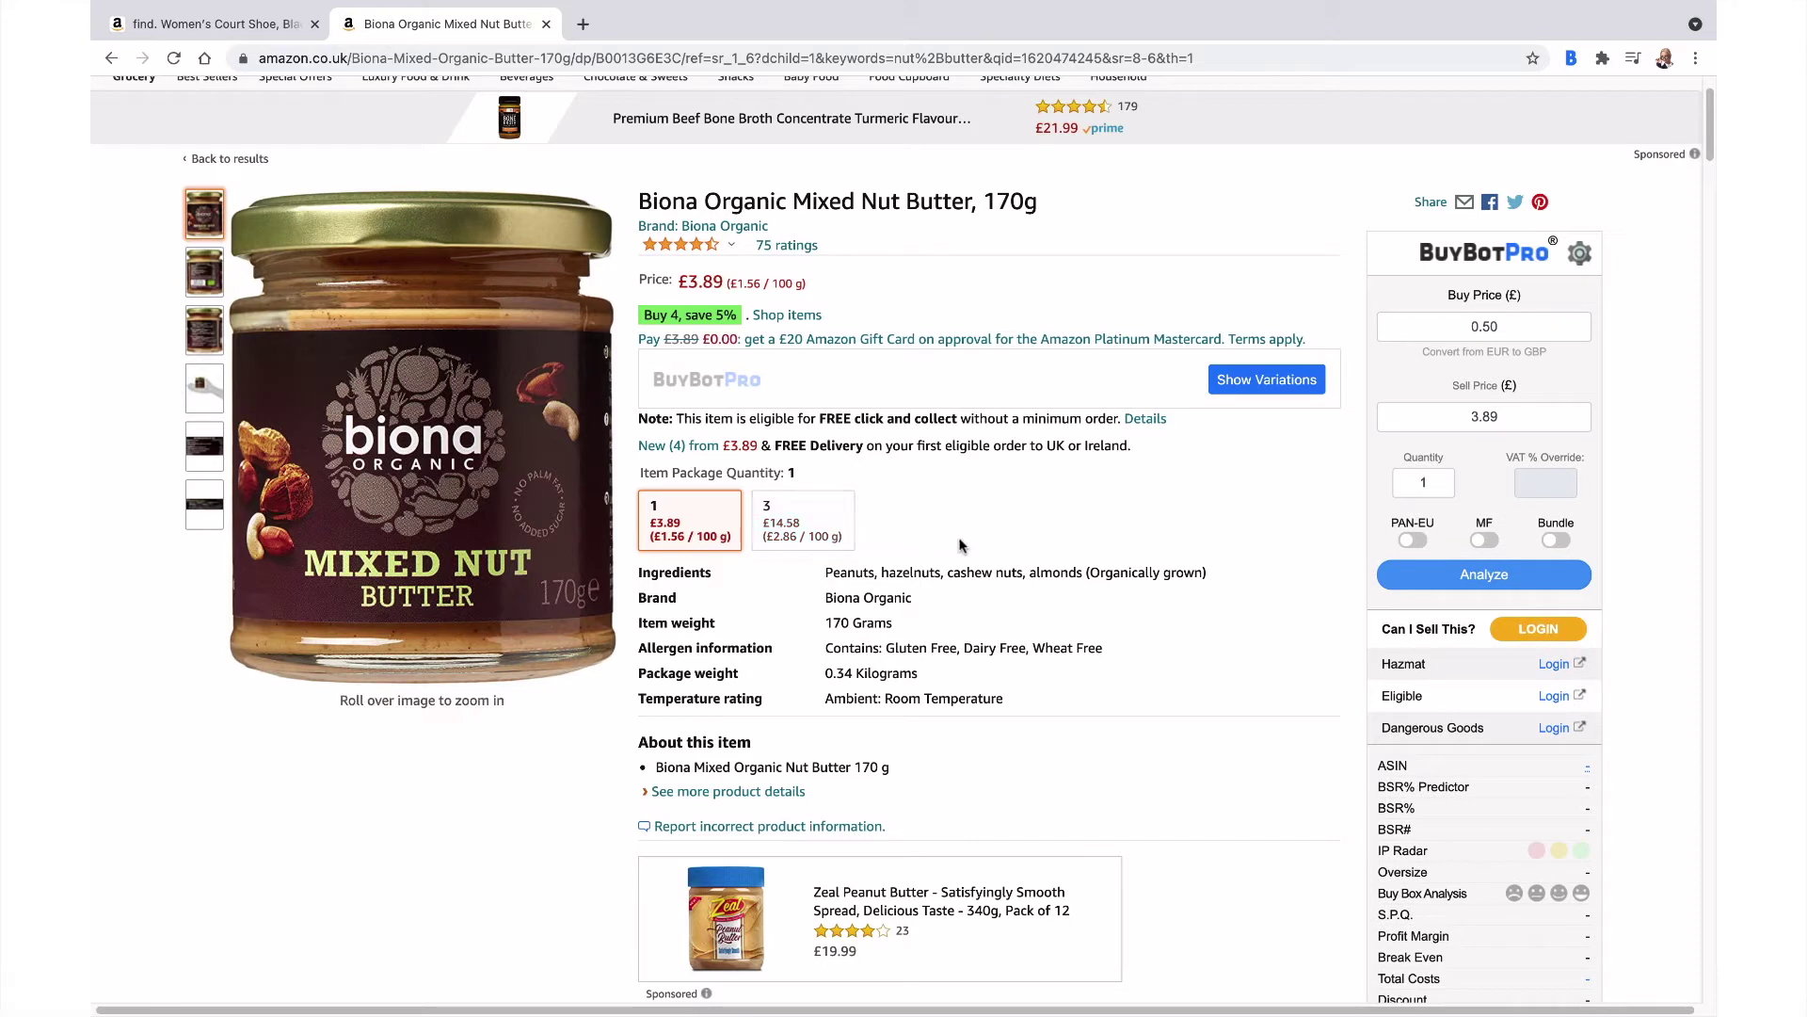
click(1477, 574)
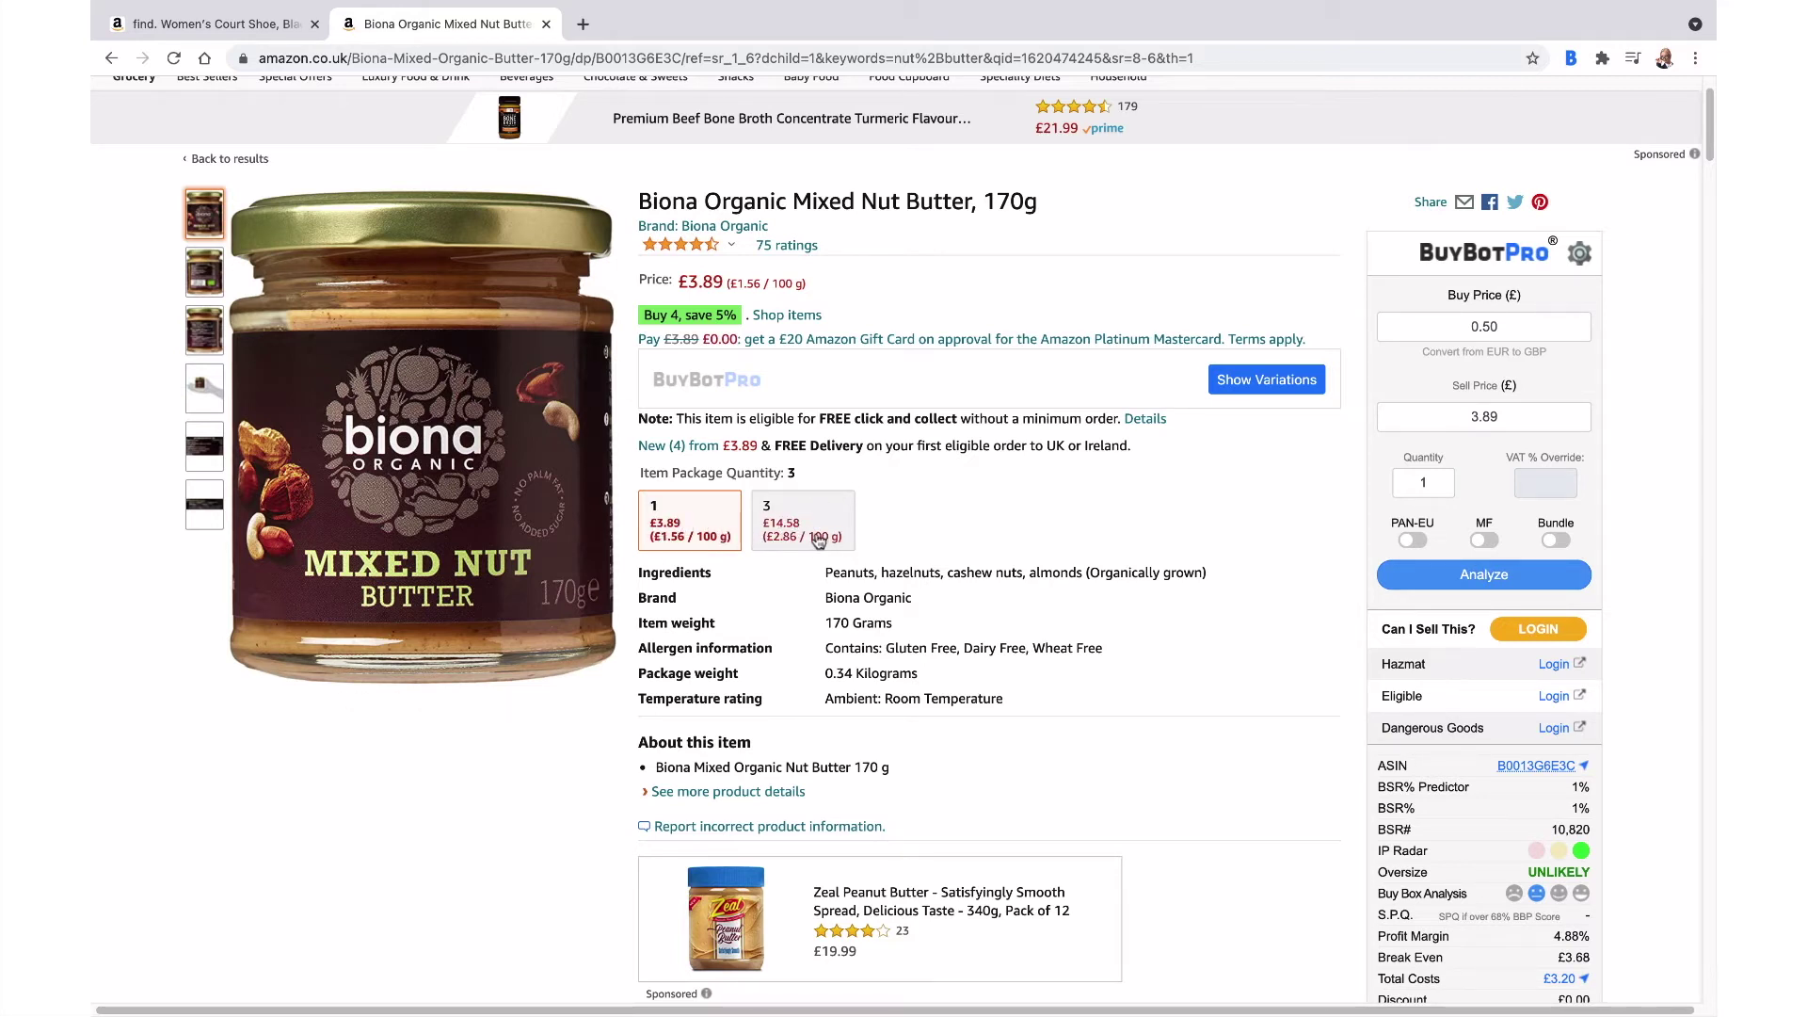
scroll(1011, 633, down, 6)
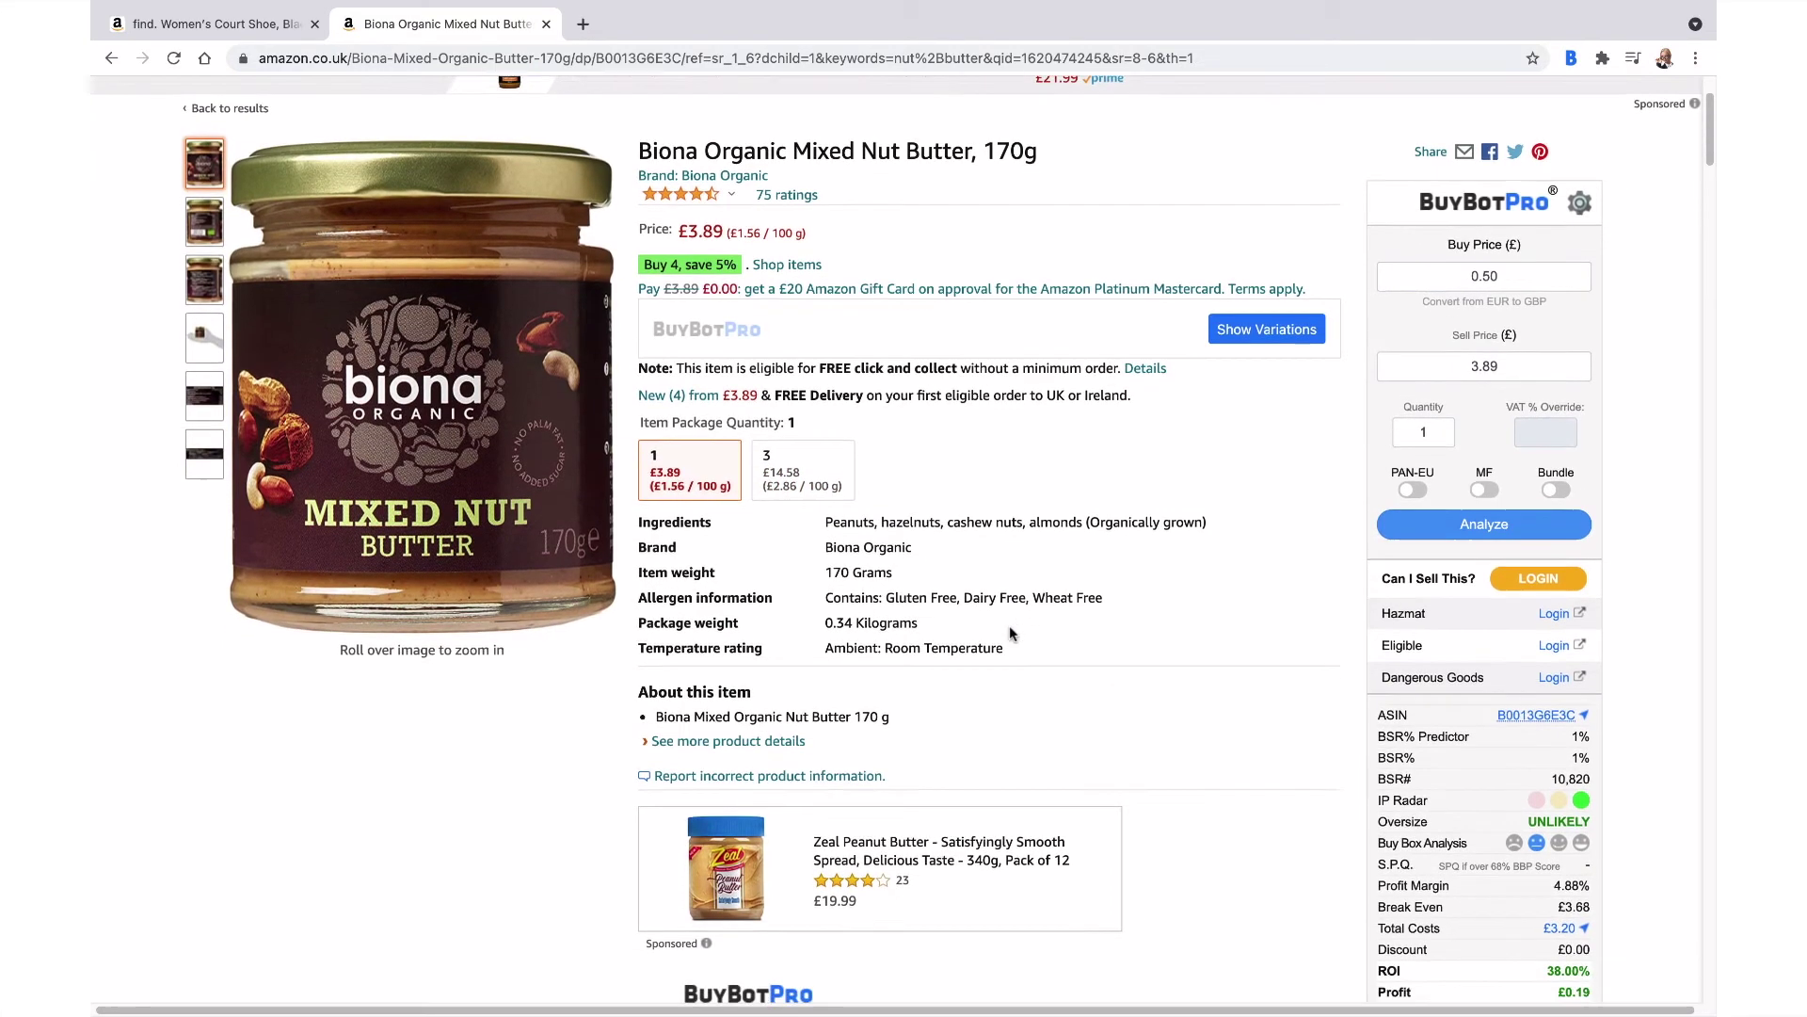
scroll(1009, 633, down, 2)
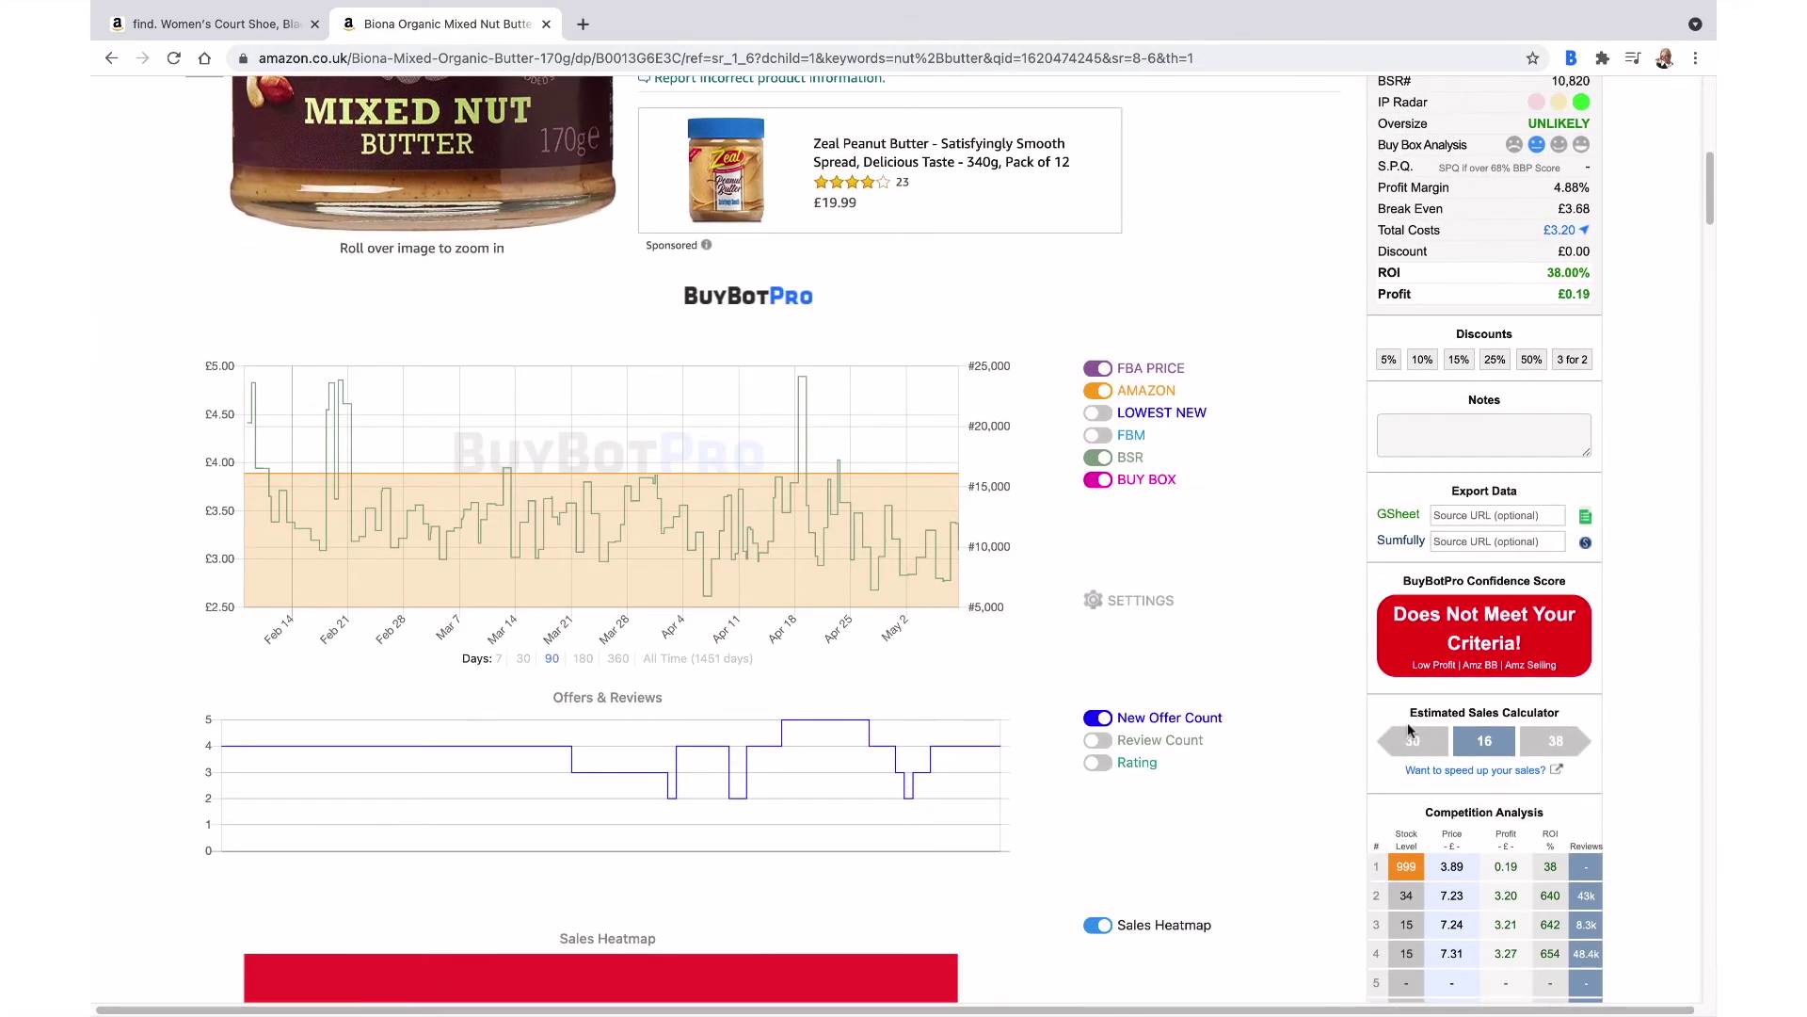
mouse_move(1488, 748)
scroll(1260, 771, up, 6)
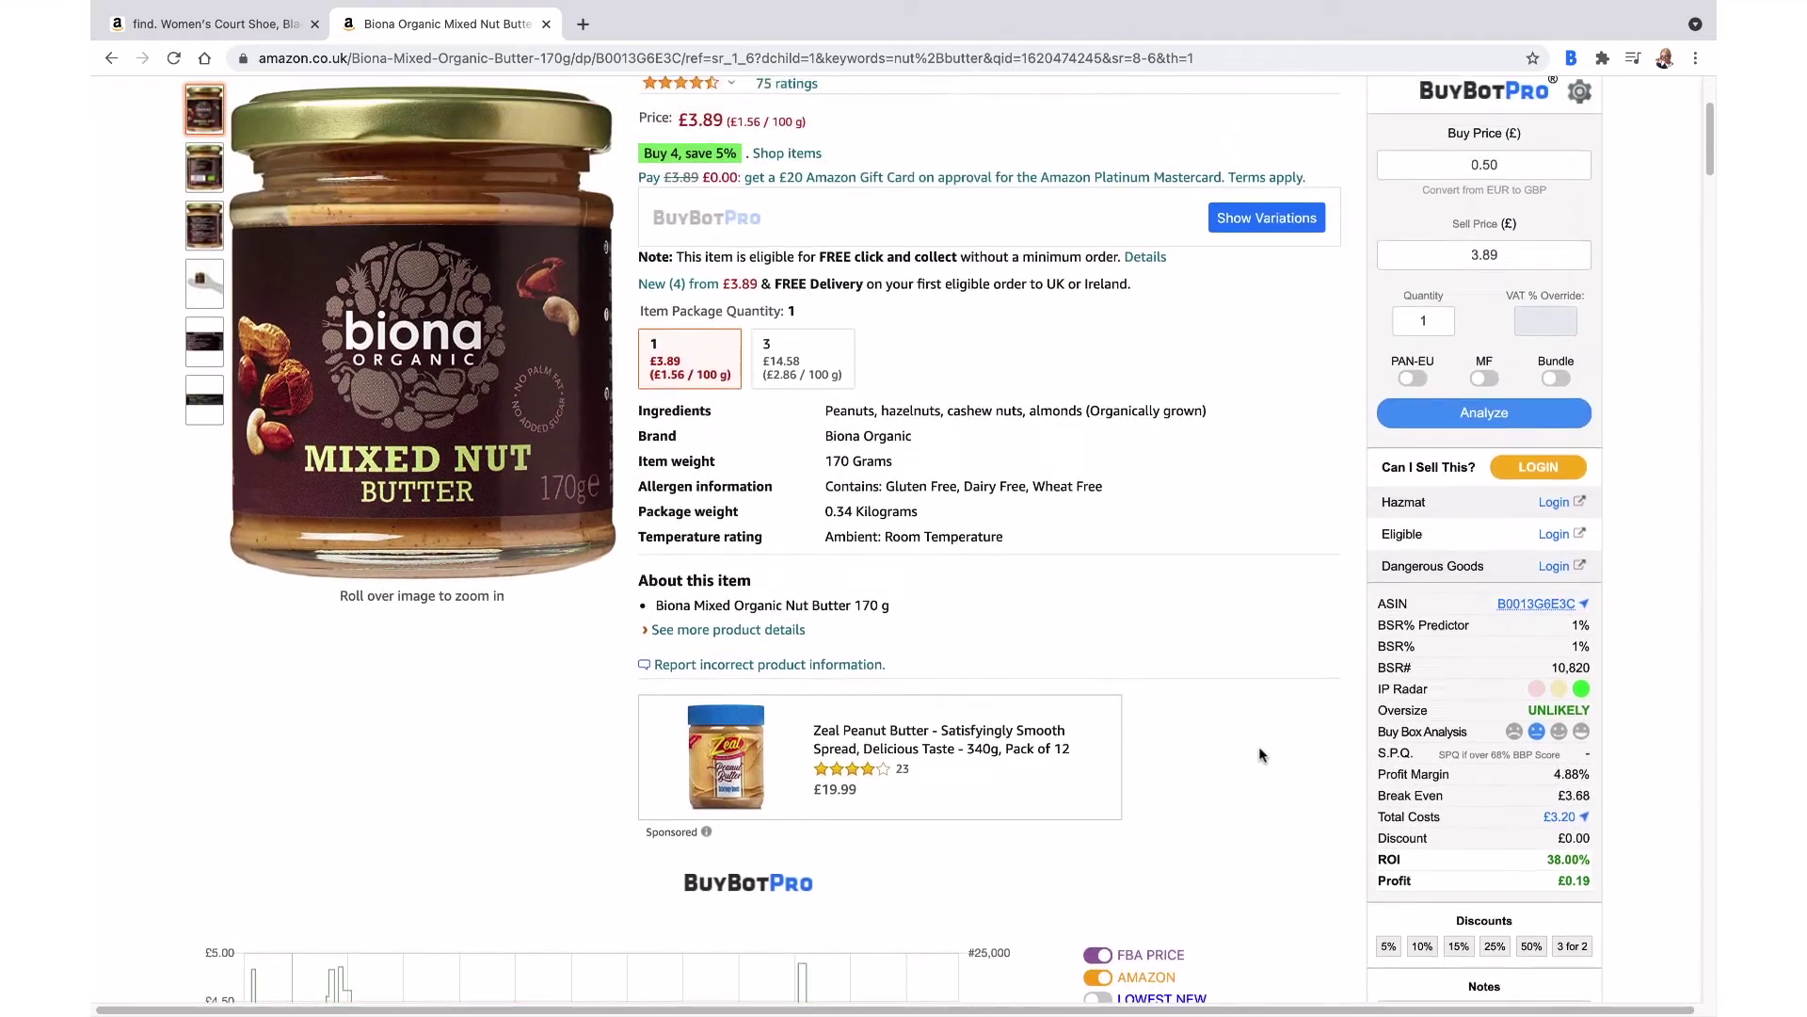
scroll(1259, 755, up, 3)
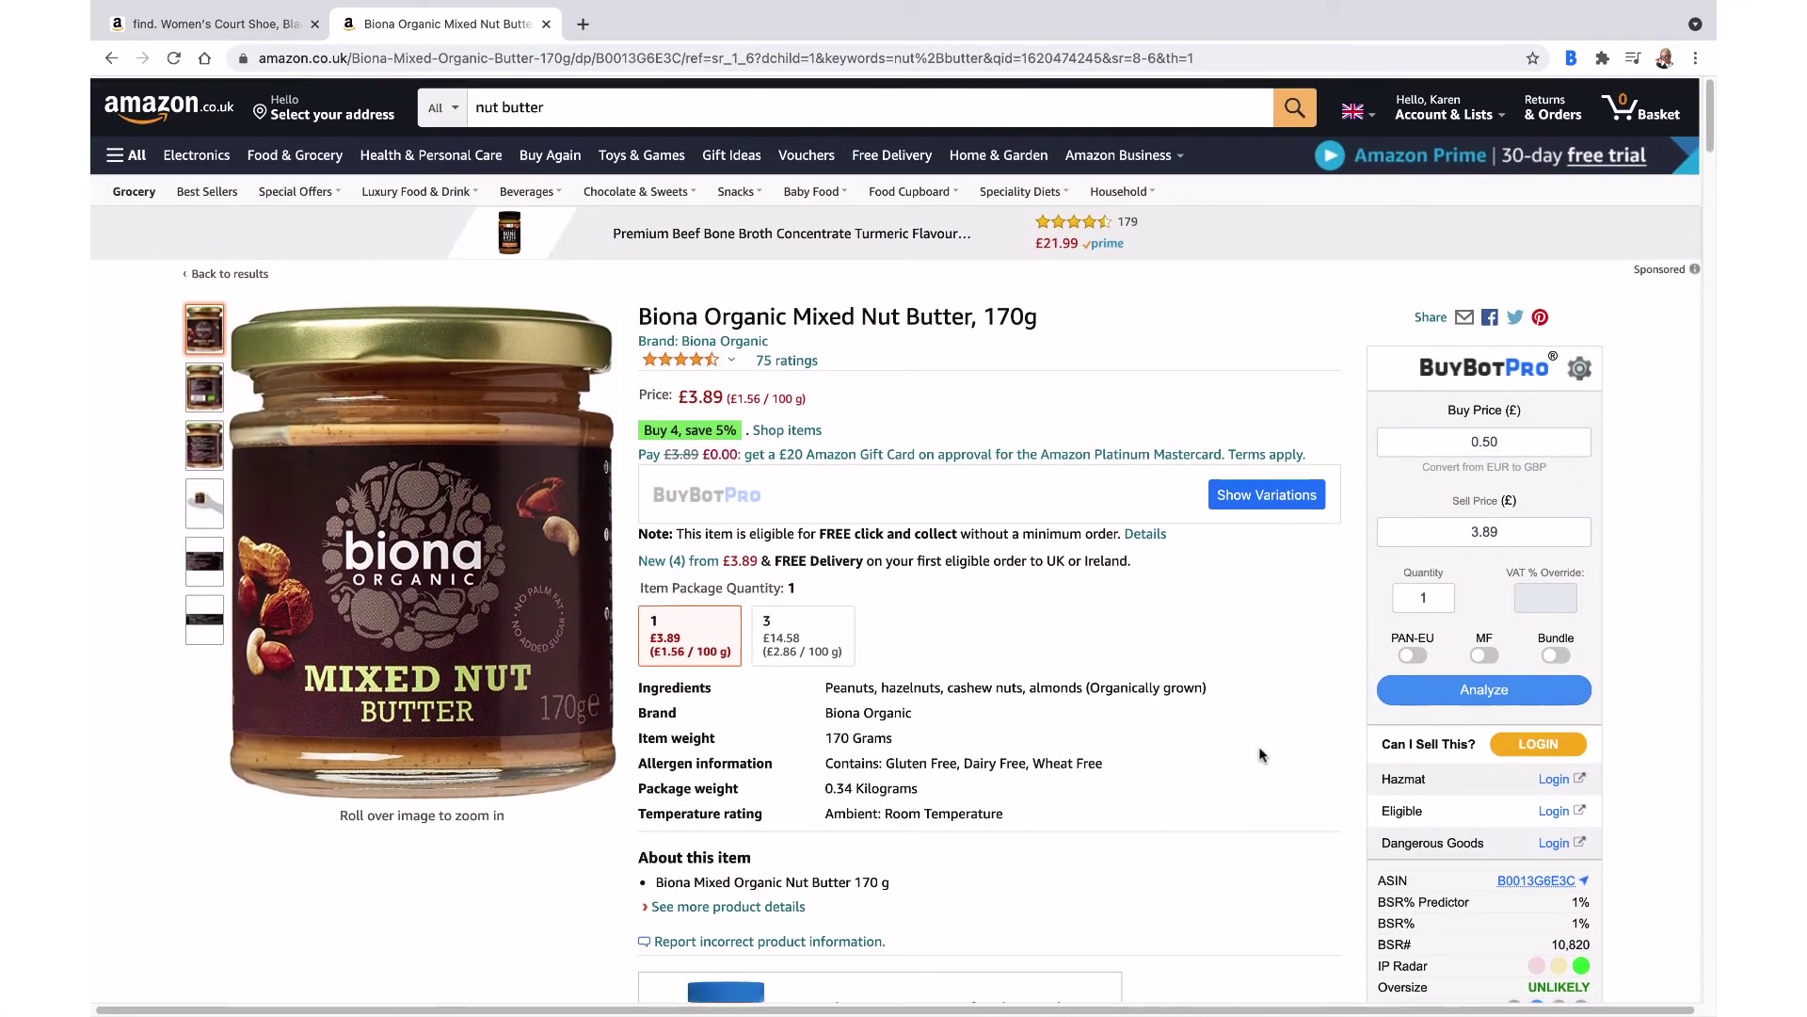
- Show the nut butter's two variations sorted by Review %, pack of 3 (85.71%) first
click(1267, 494)
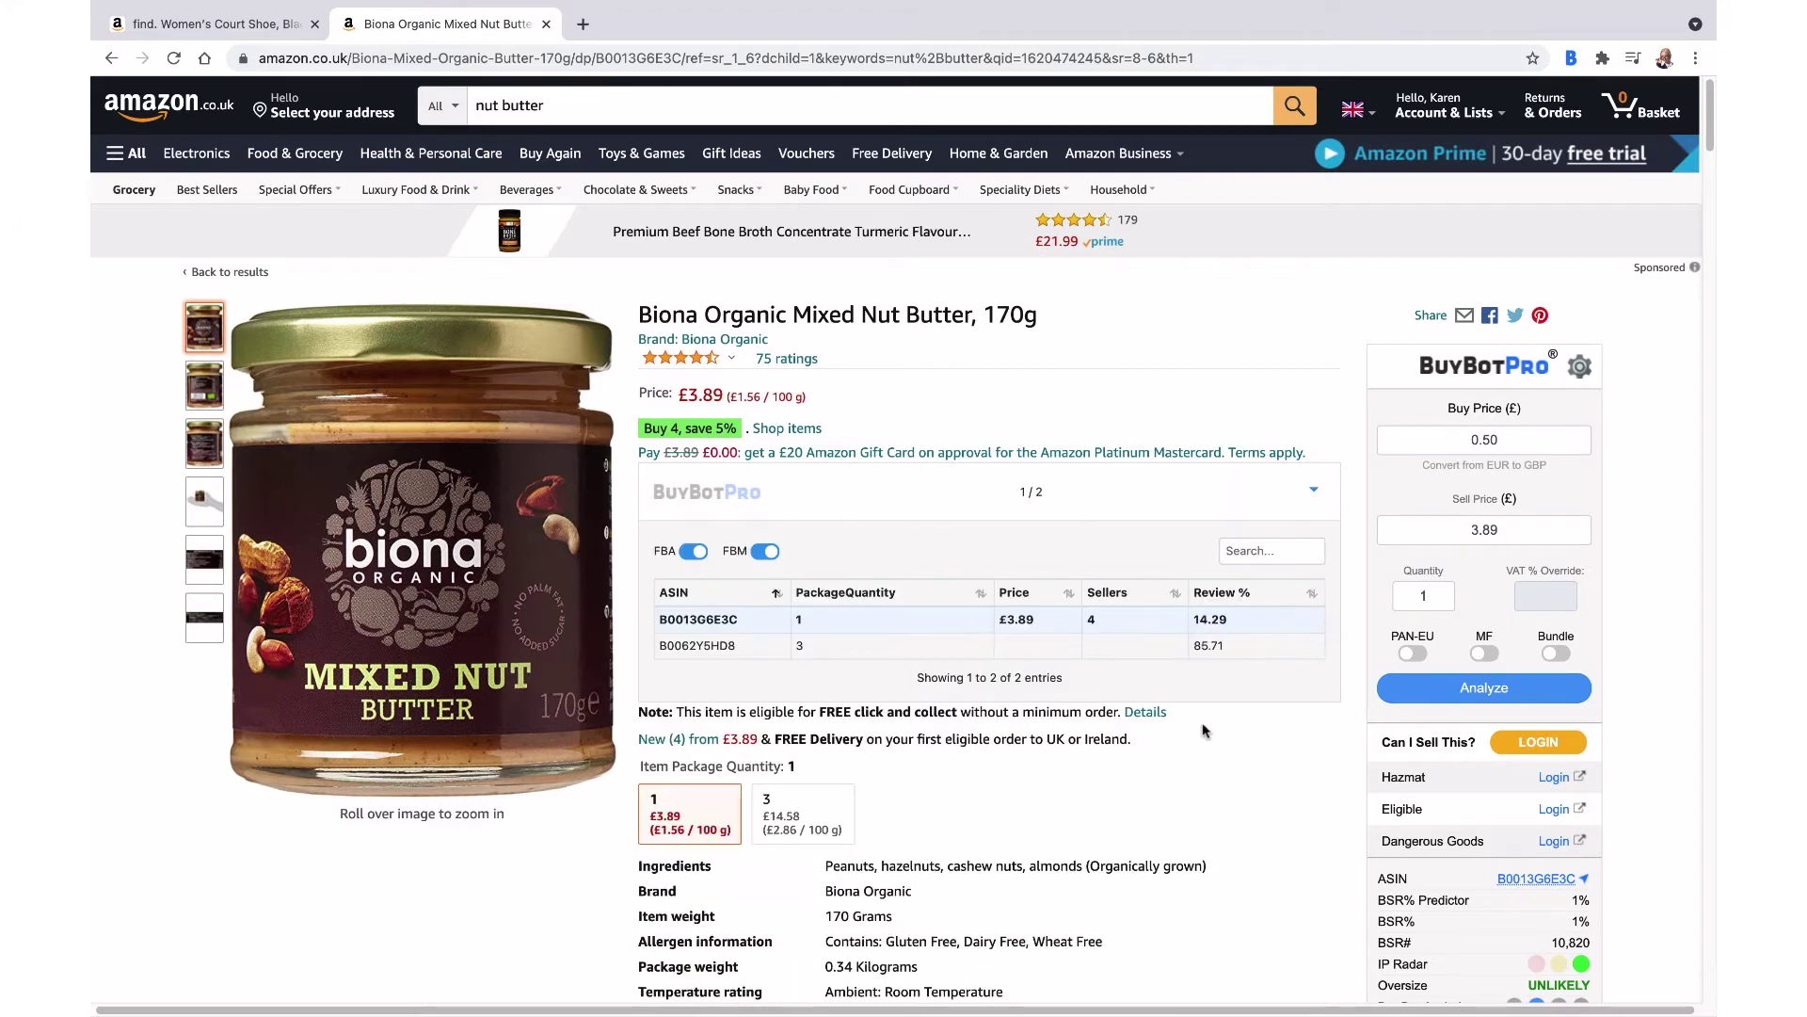
click(1312, 594)
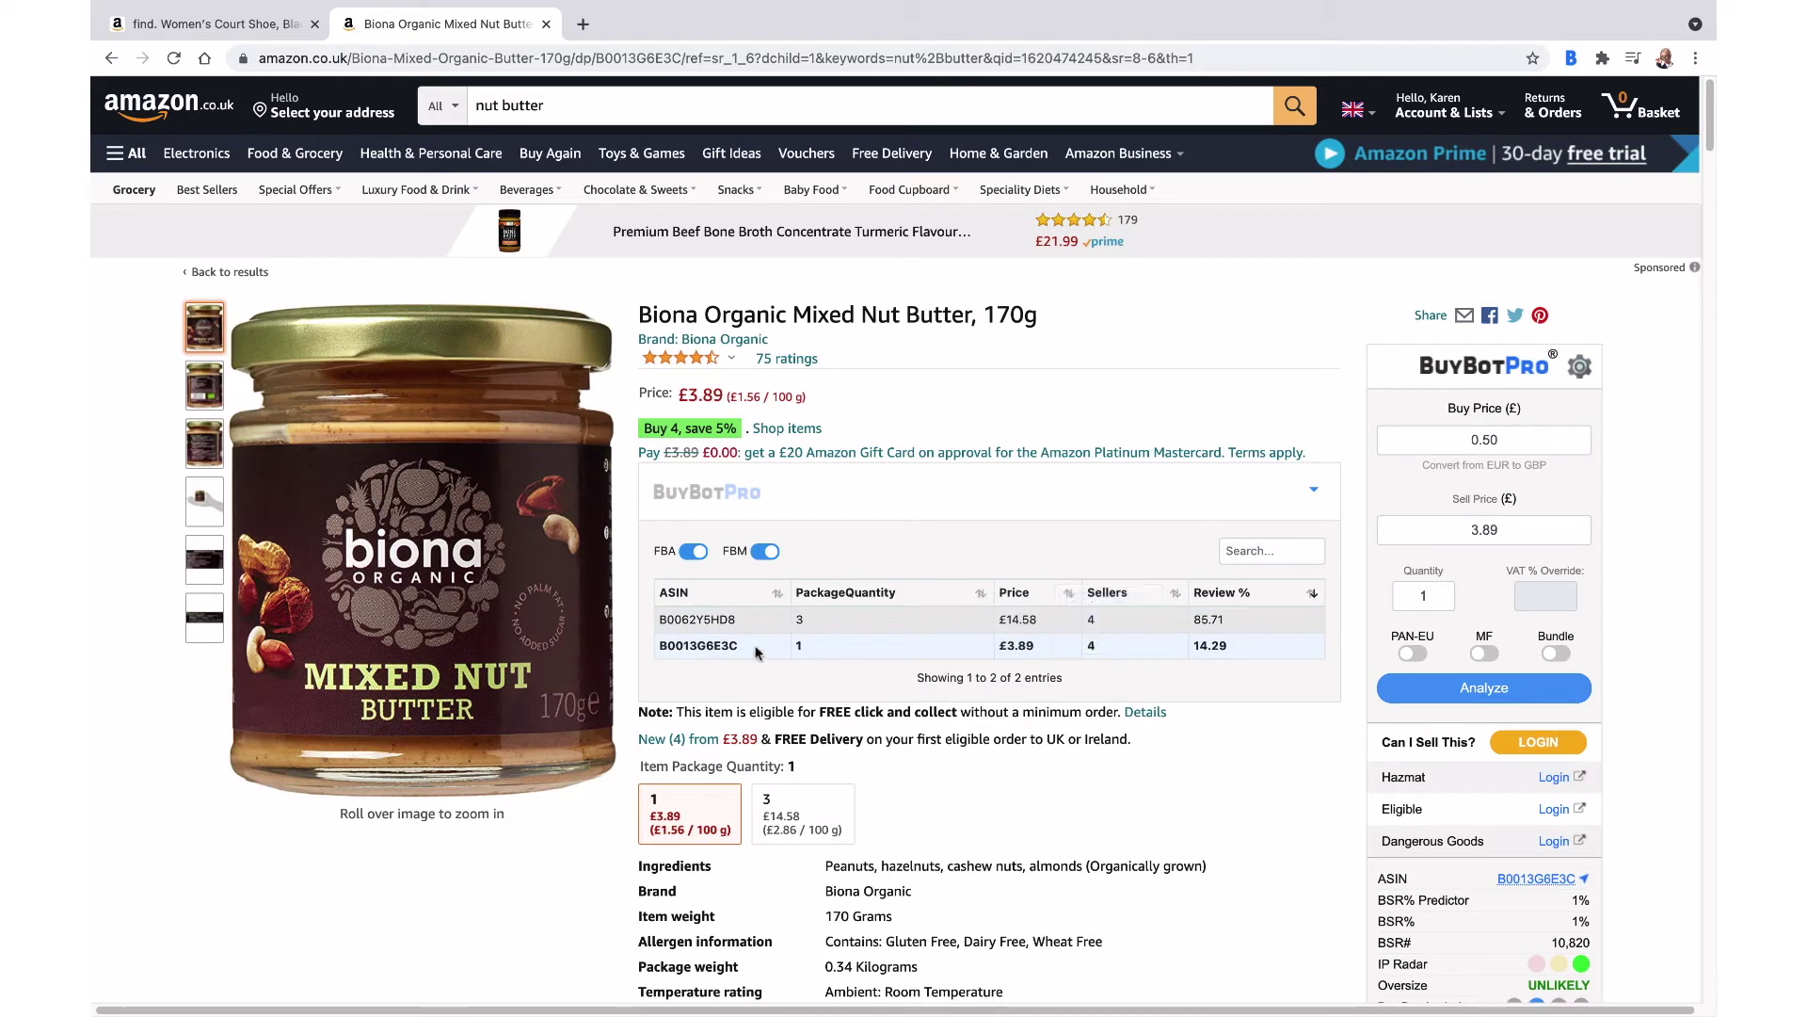
mouse_move(1207, 629)
scroll(1226, 757, down, 7)
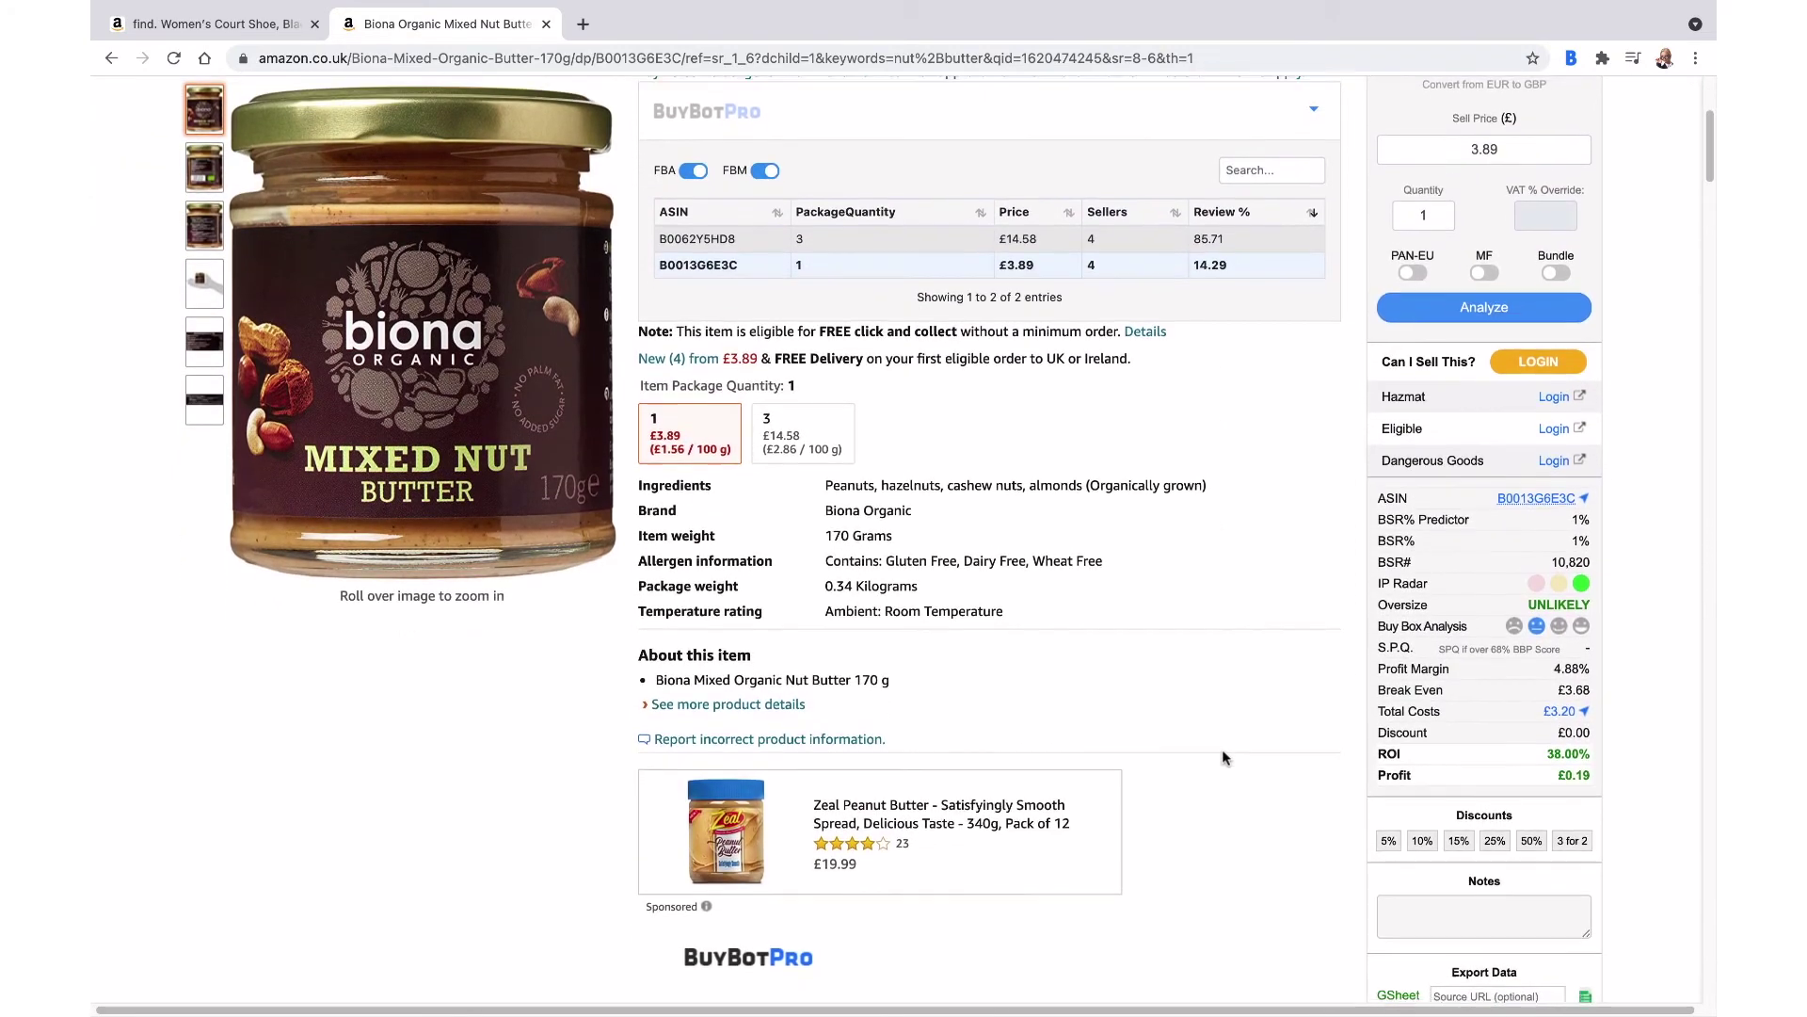
- Extend the nut butter's price and offer history chart to All Time (1451 days)
scroll(1224, 758, down, 3)
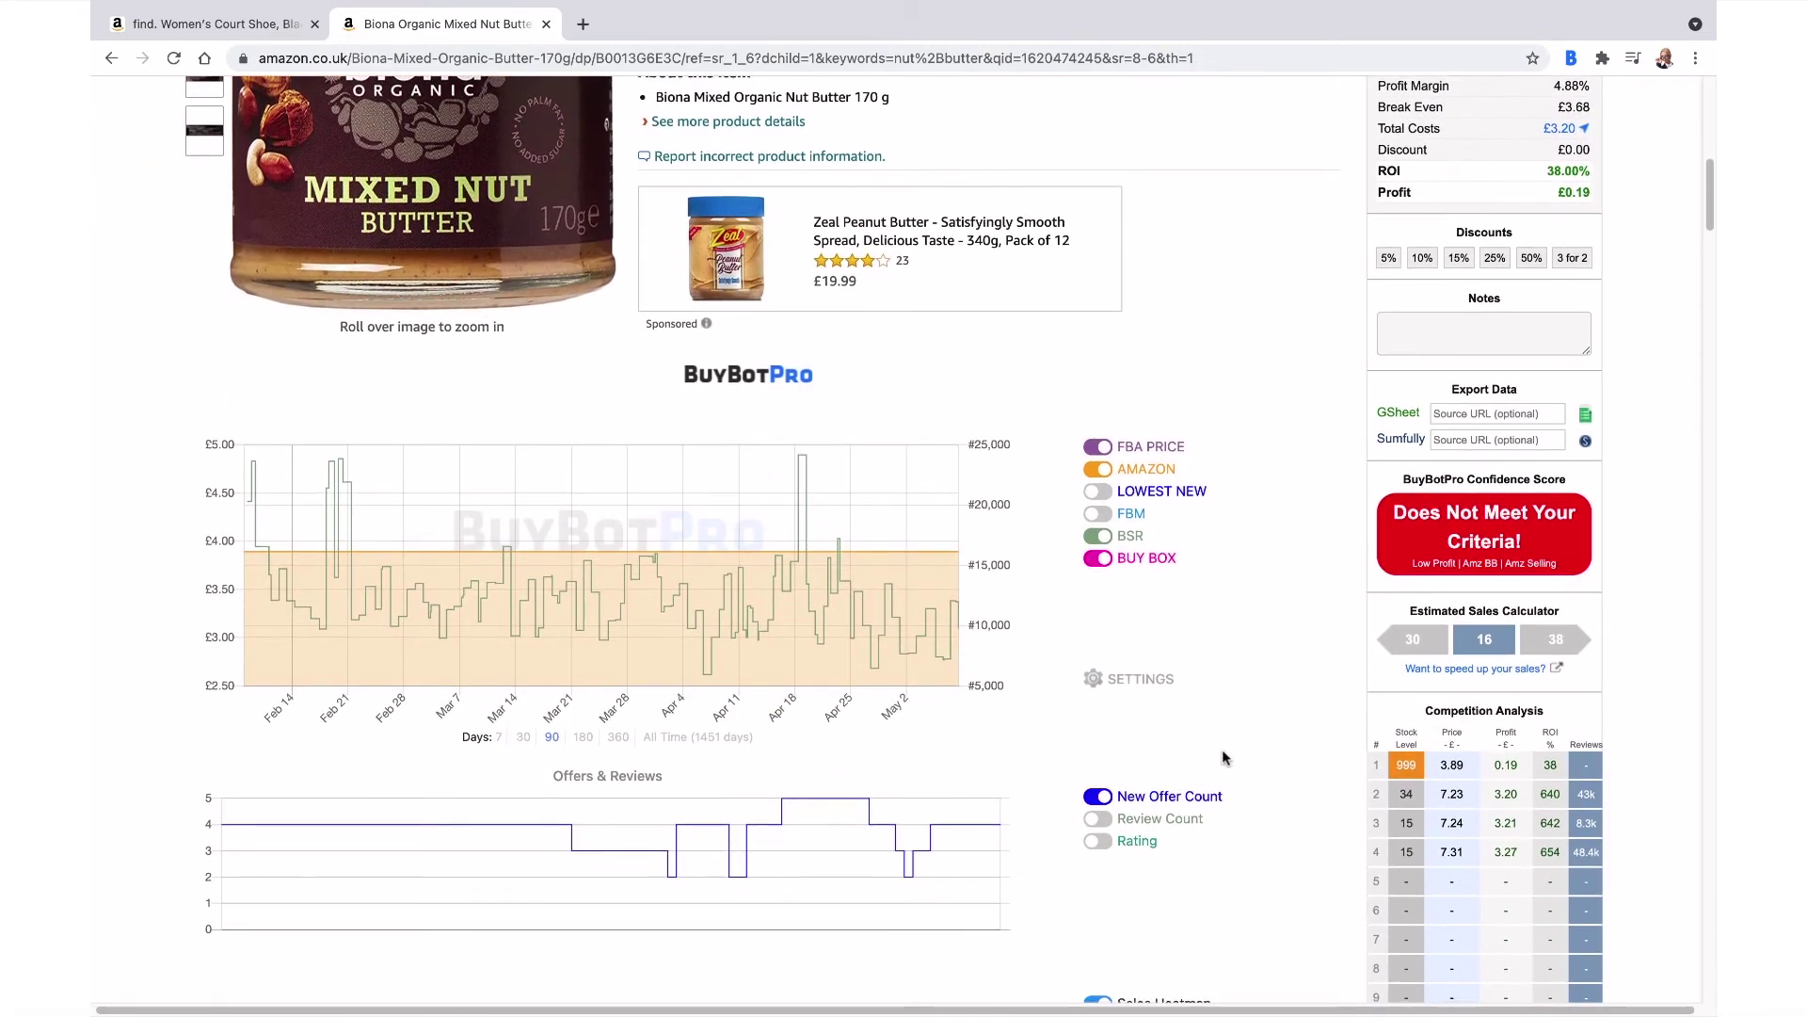
click(676, 738)
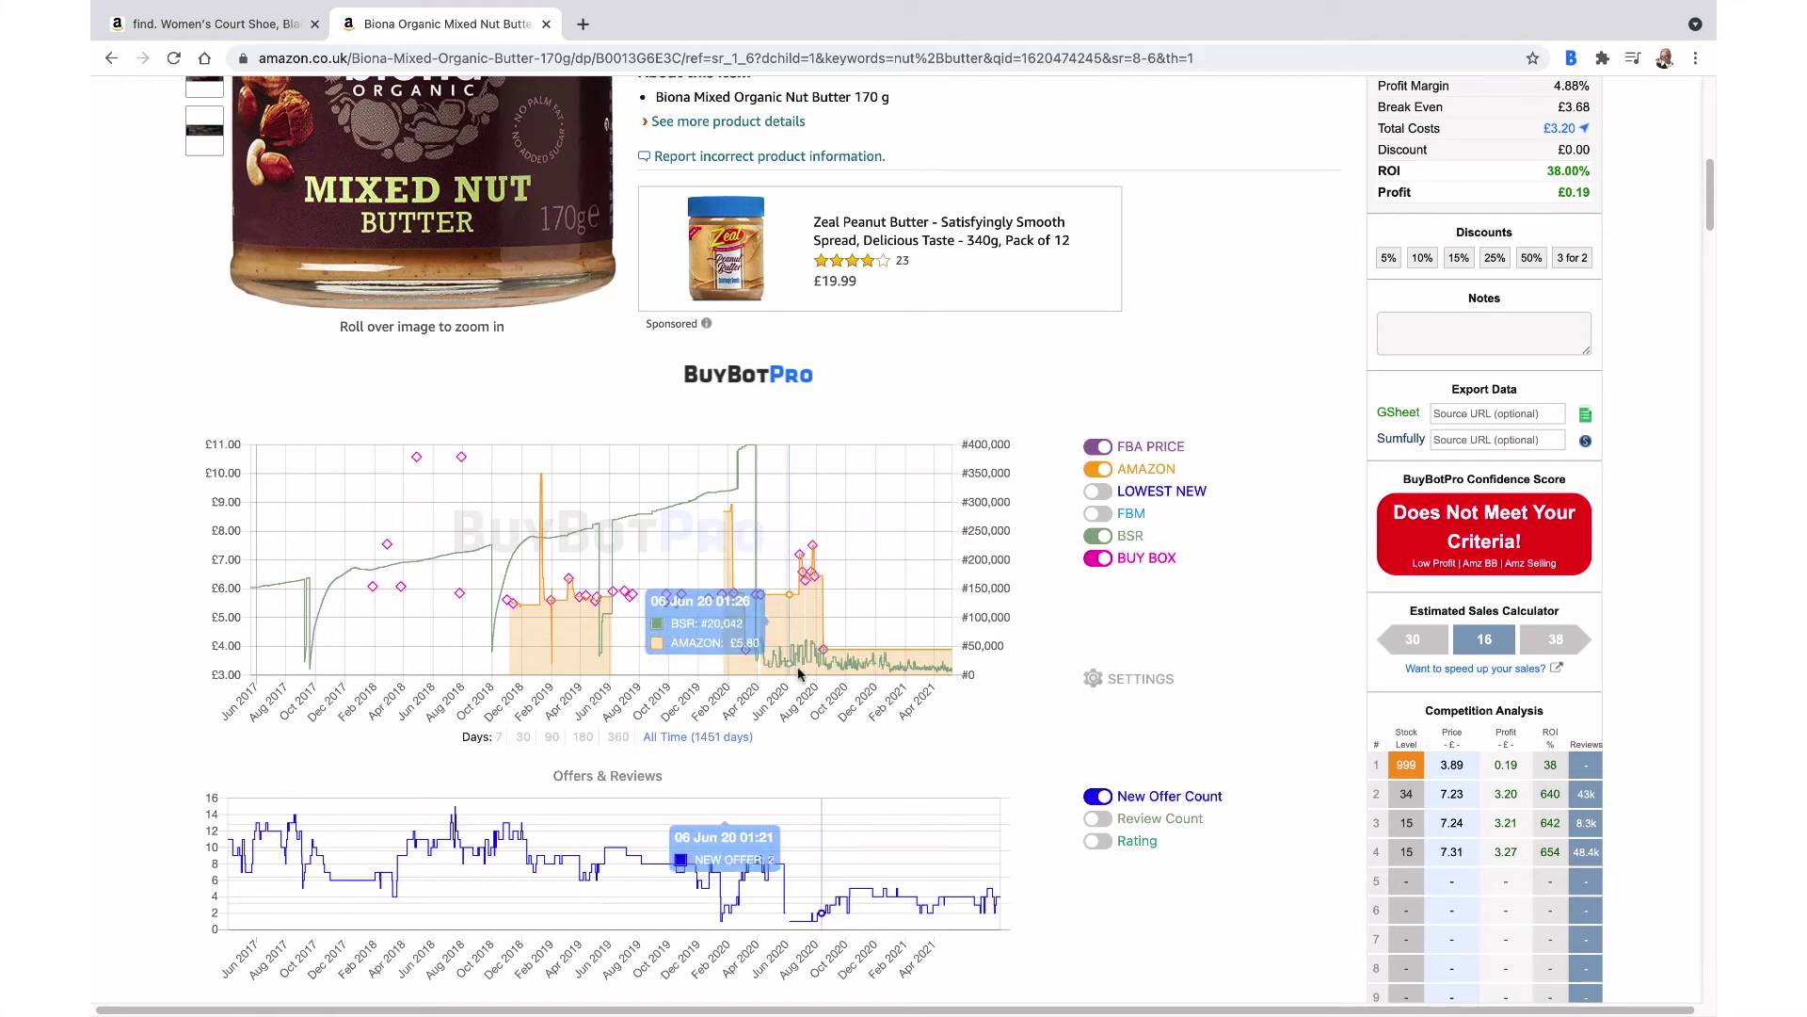
scroll(834, 518, up, 4)
- Switch to the Pack of 3 variant and show its all-time price history
click(804, 296)
scroll(803, 386, down, 4)
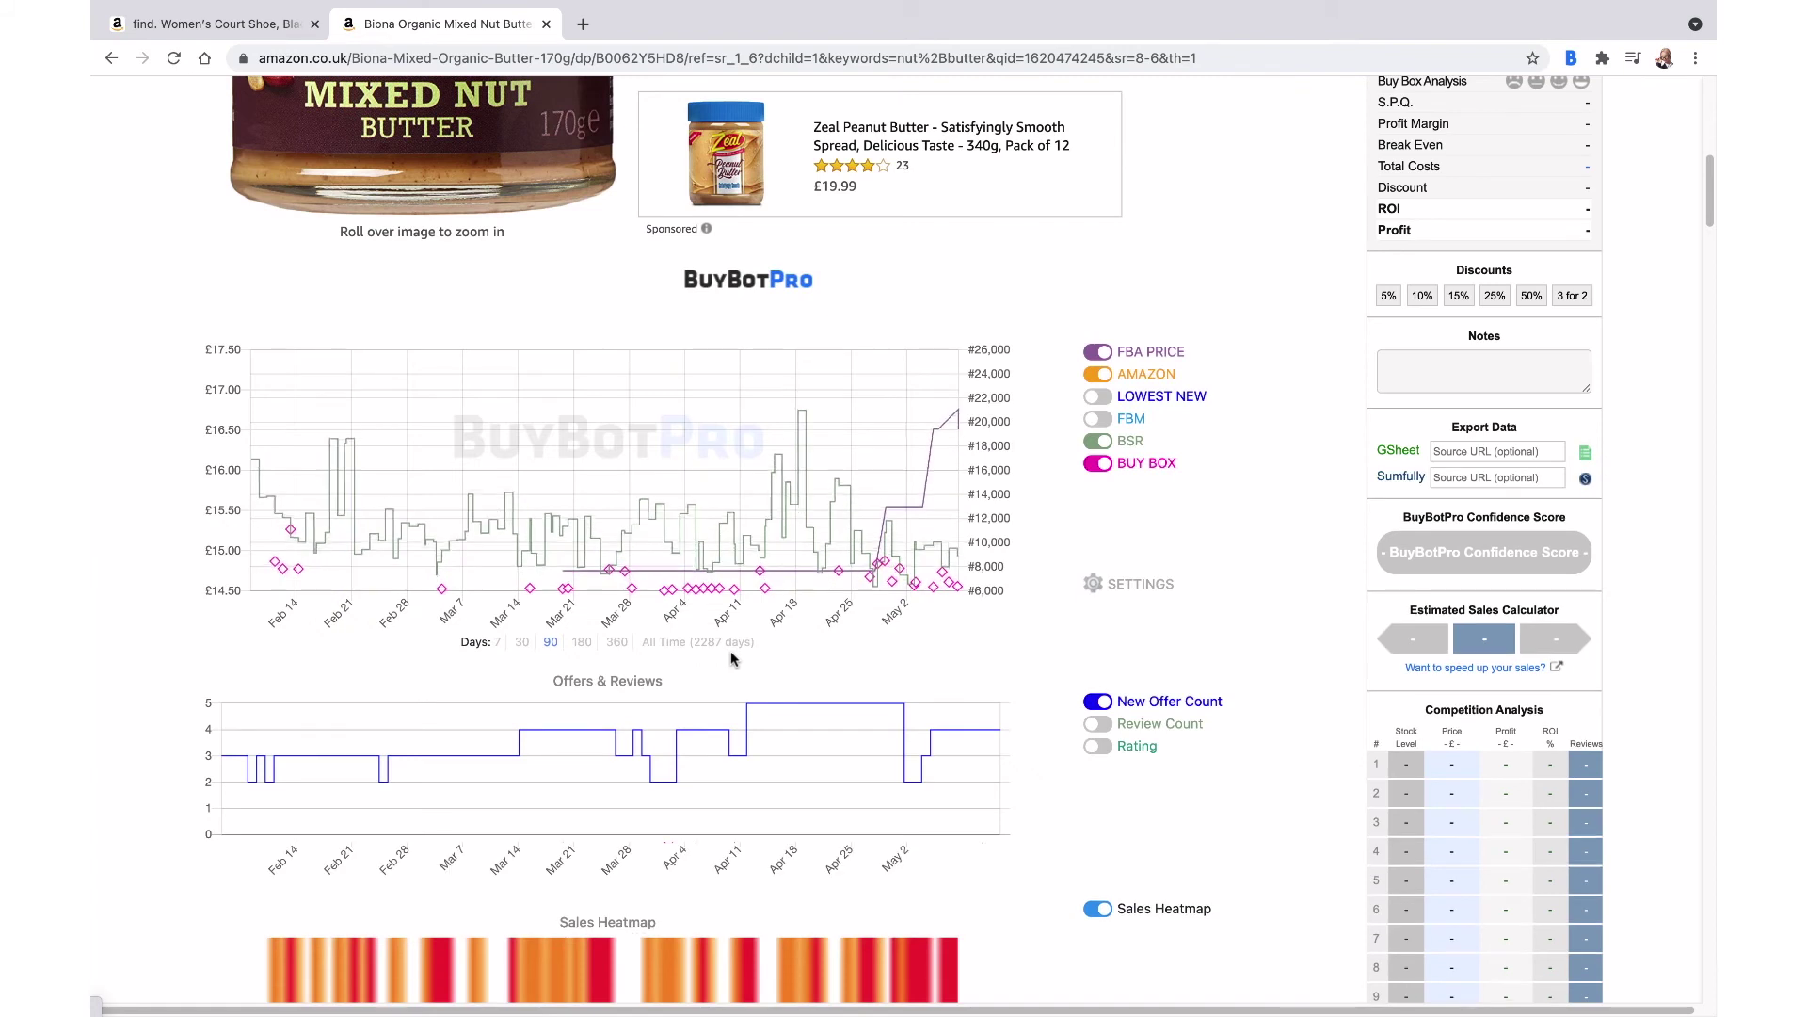
click(674, 636)
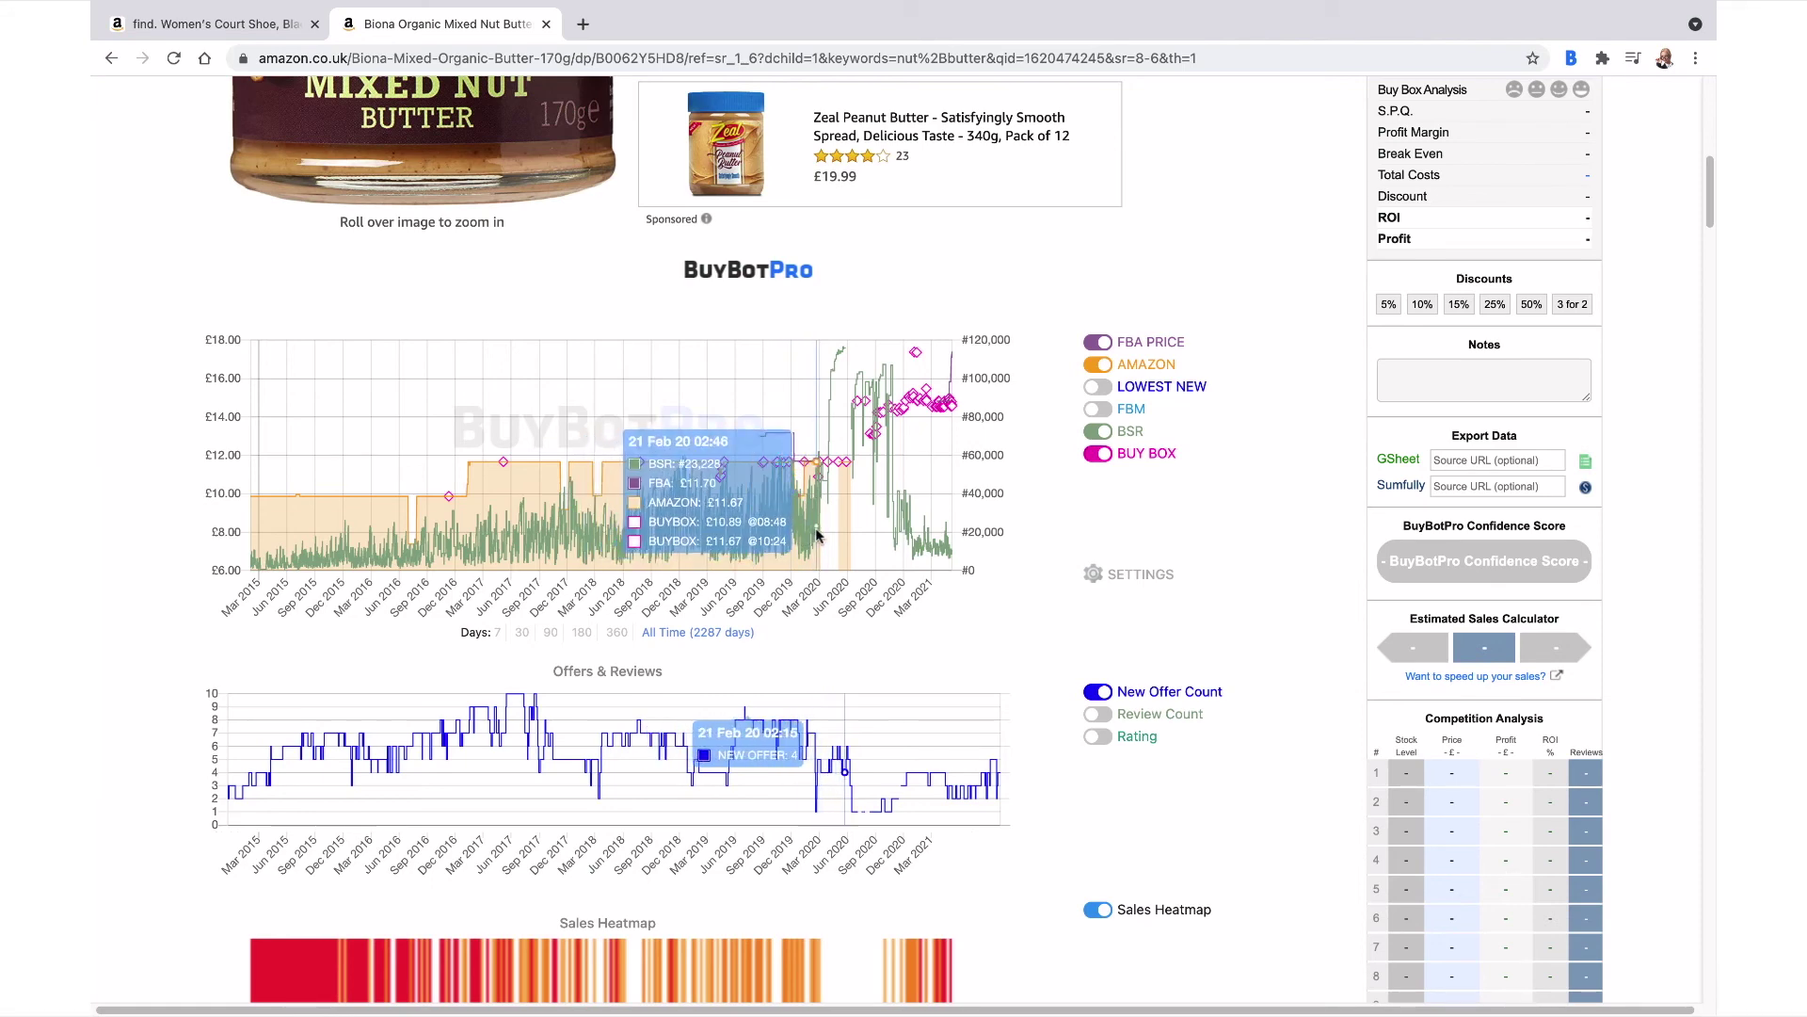
- Scroll back to the top and return to the black court shoe listing
scroll(817, 534, up, 2)
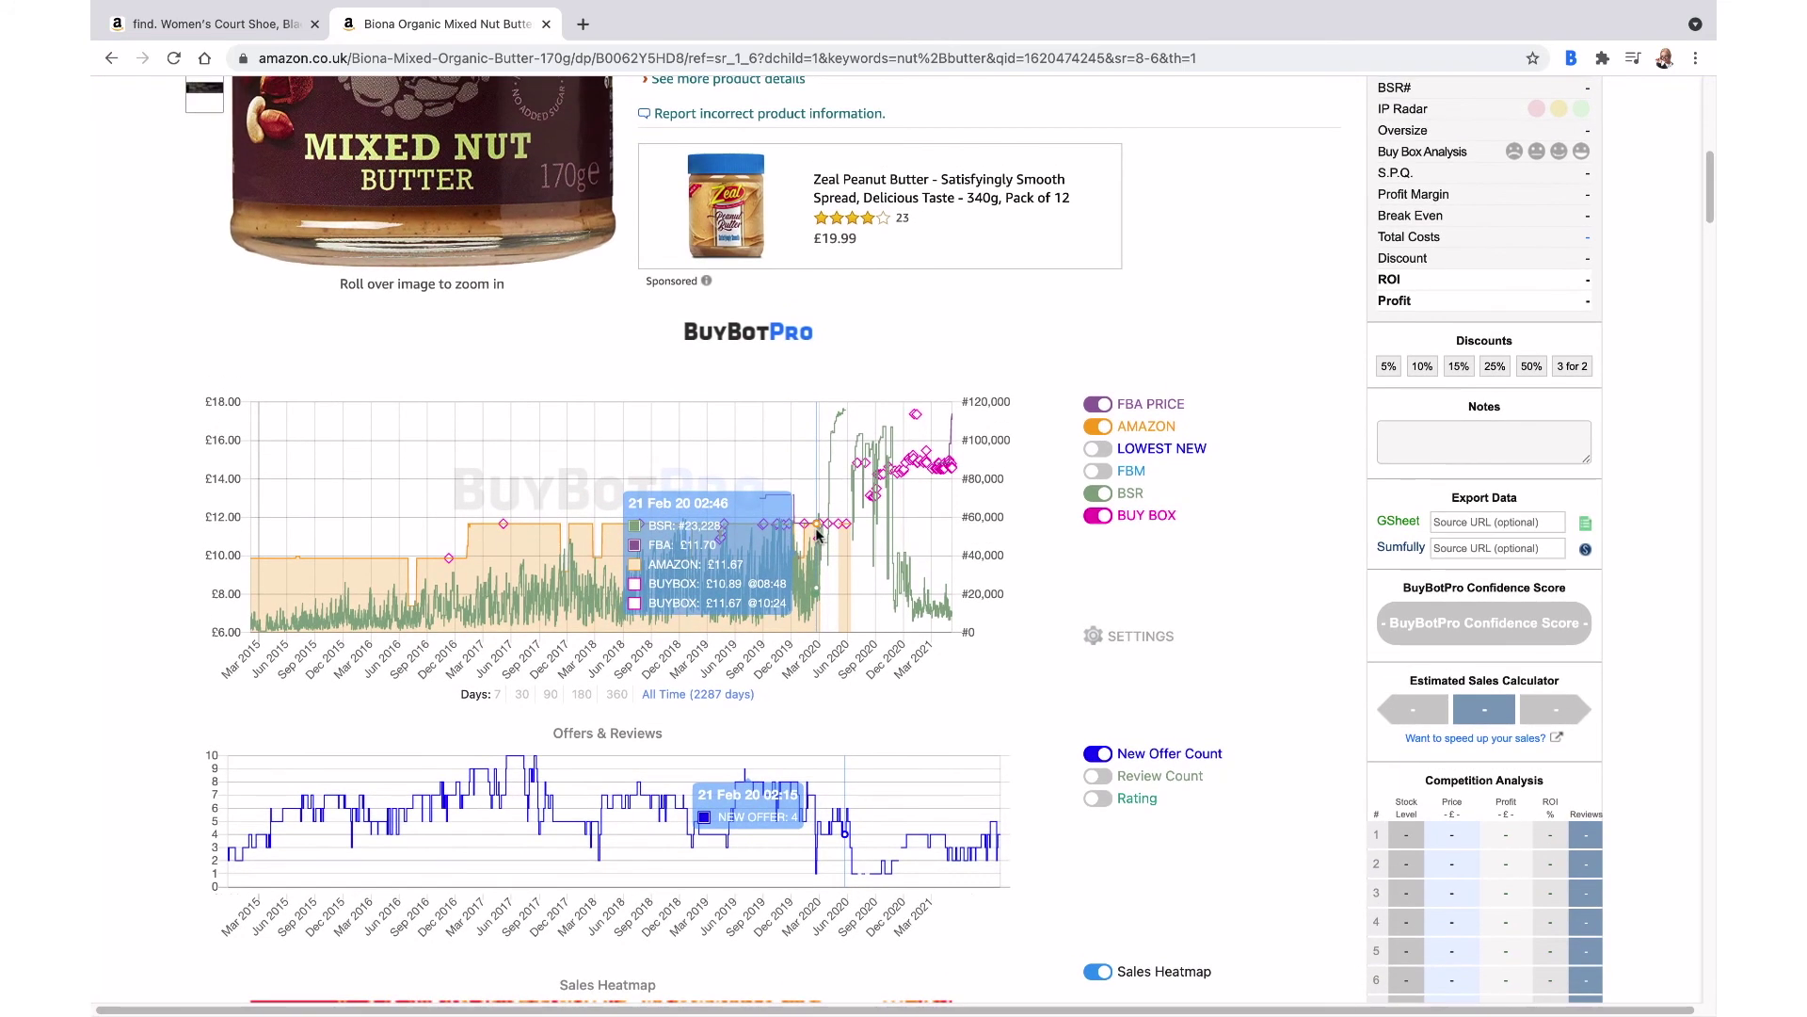
scroll(817, 534, up, 5)
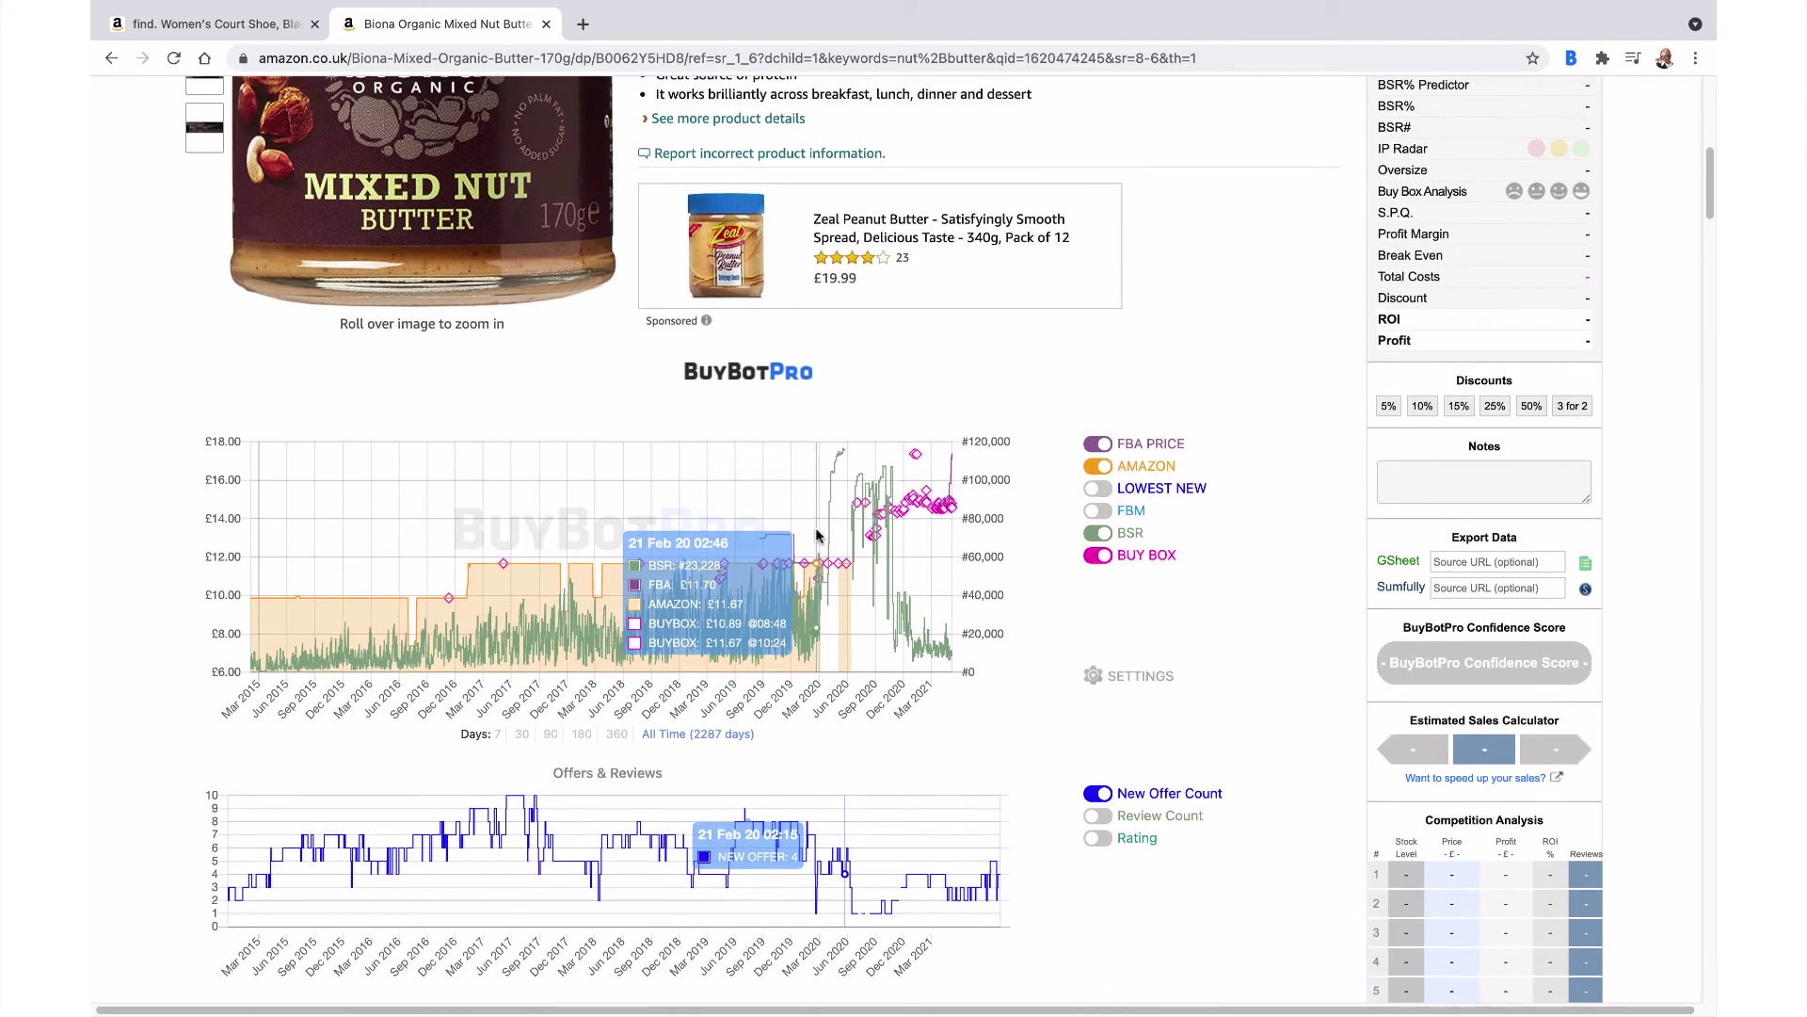
scroll(815, 535, up, 1)
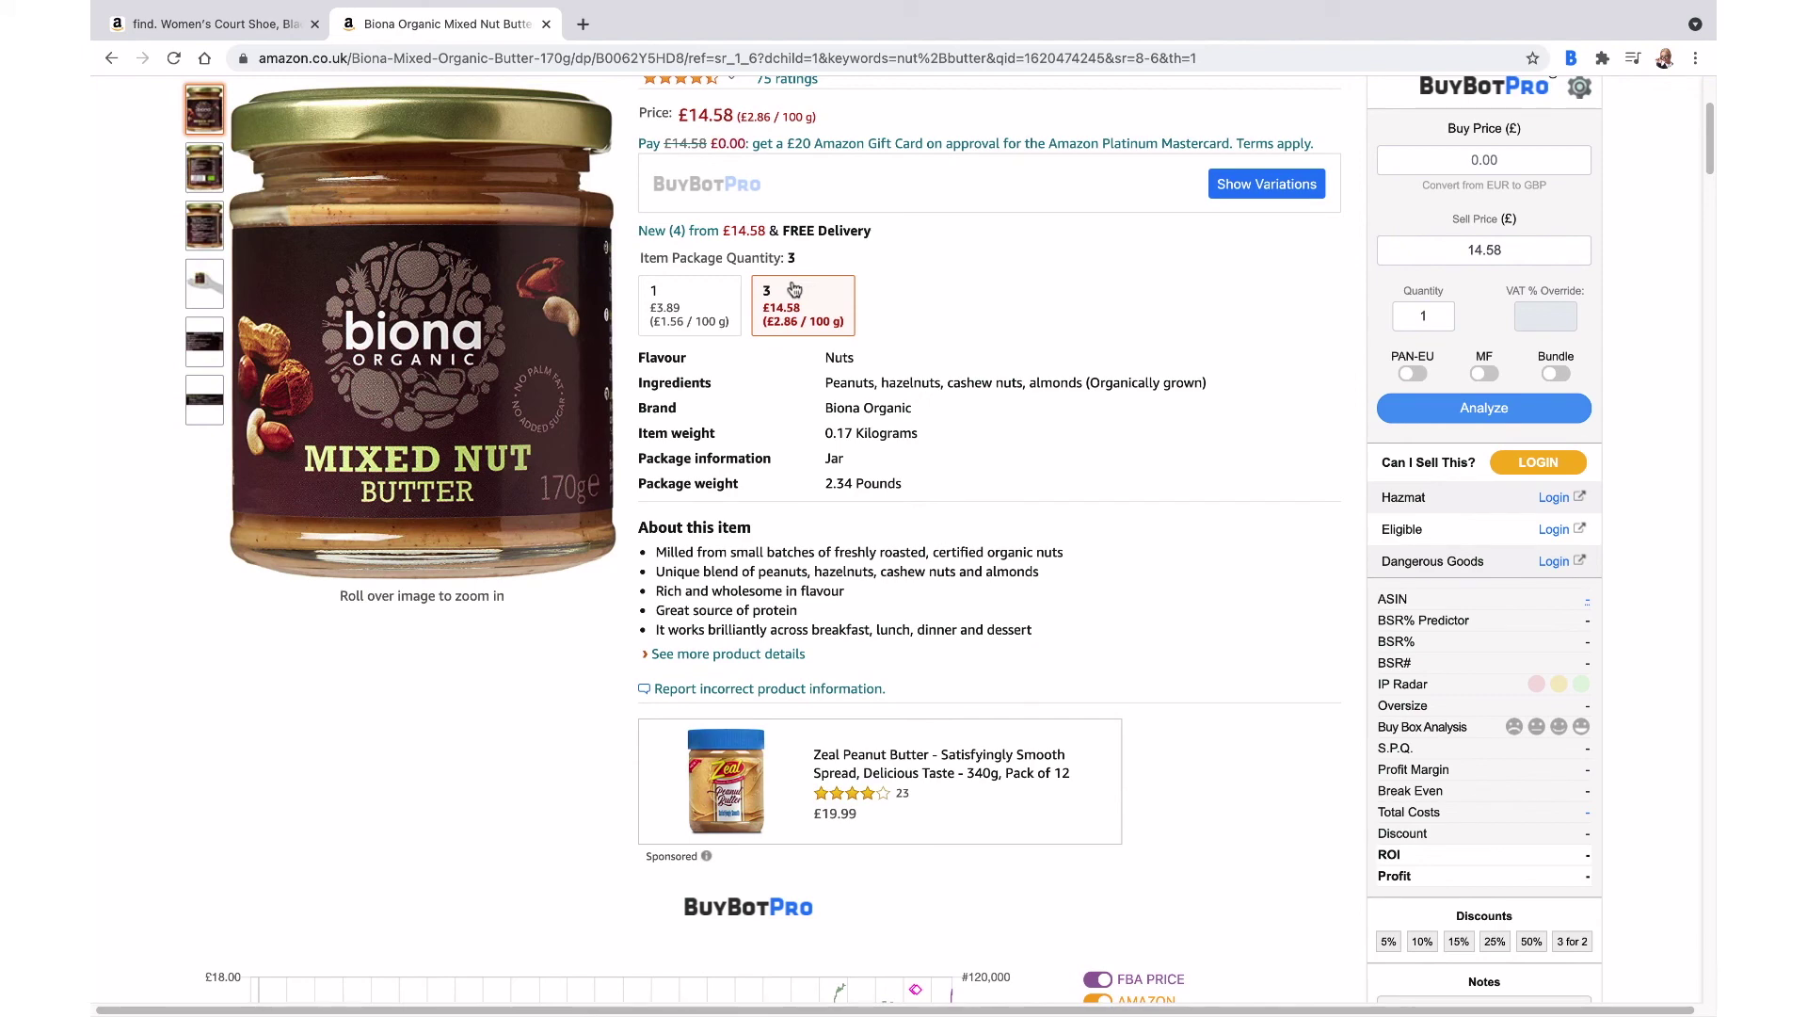
scroll(974, 458, up, 4)
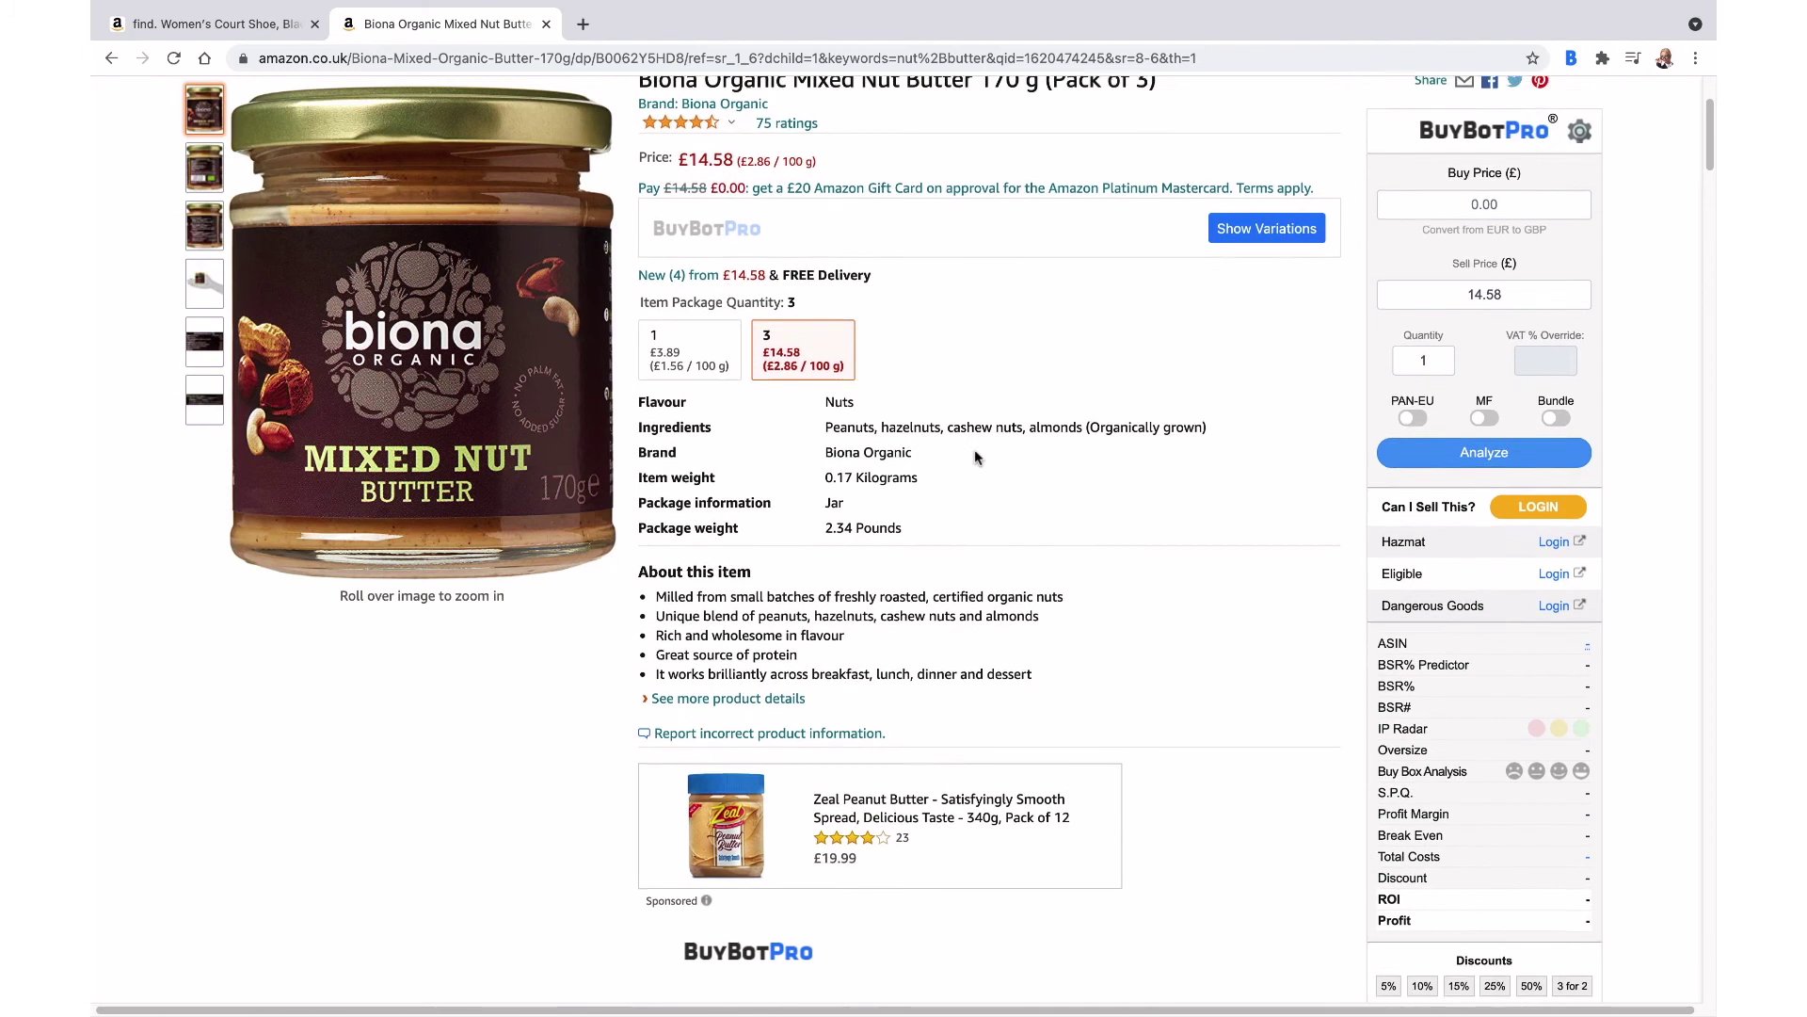
click(254, 26)
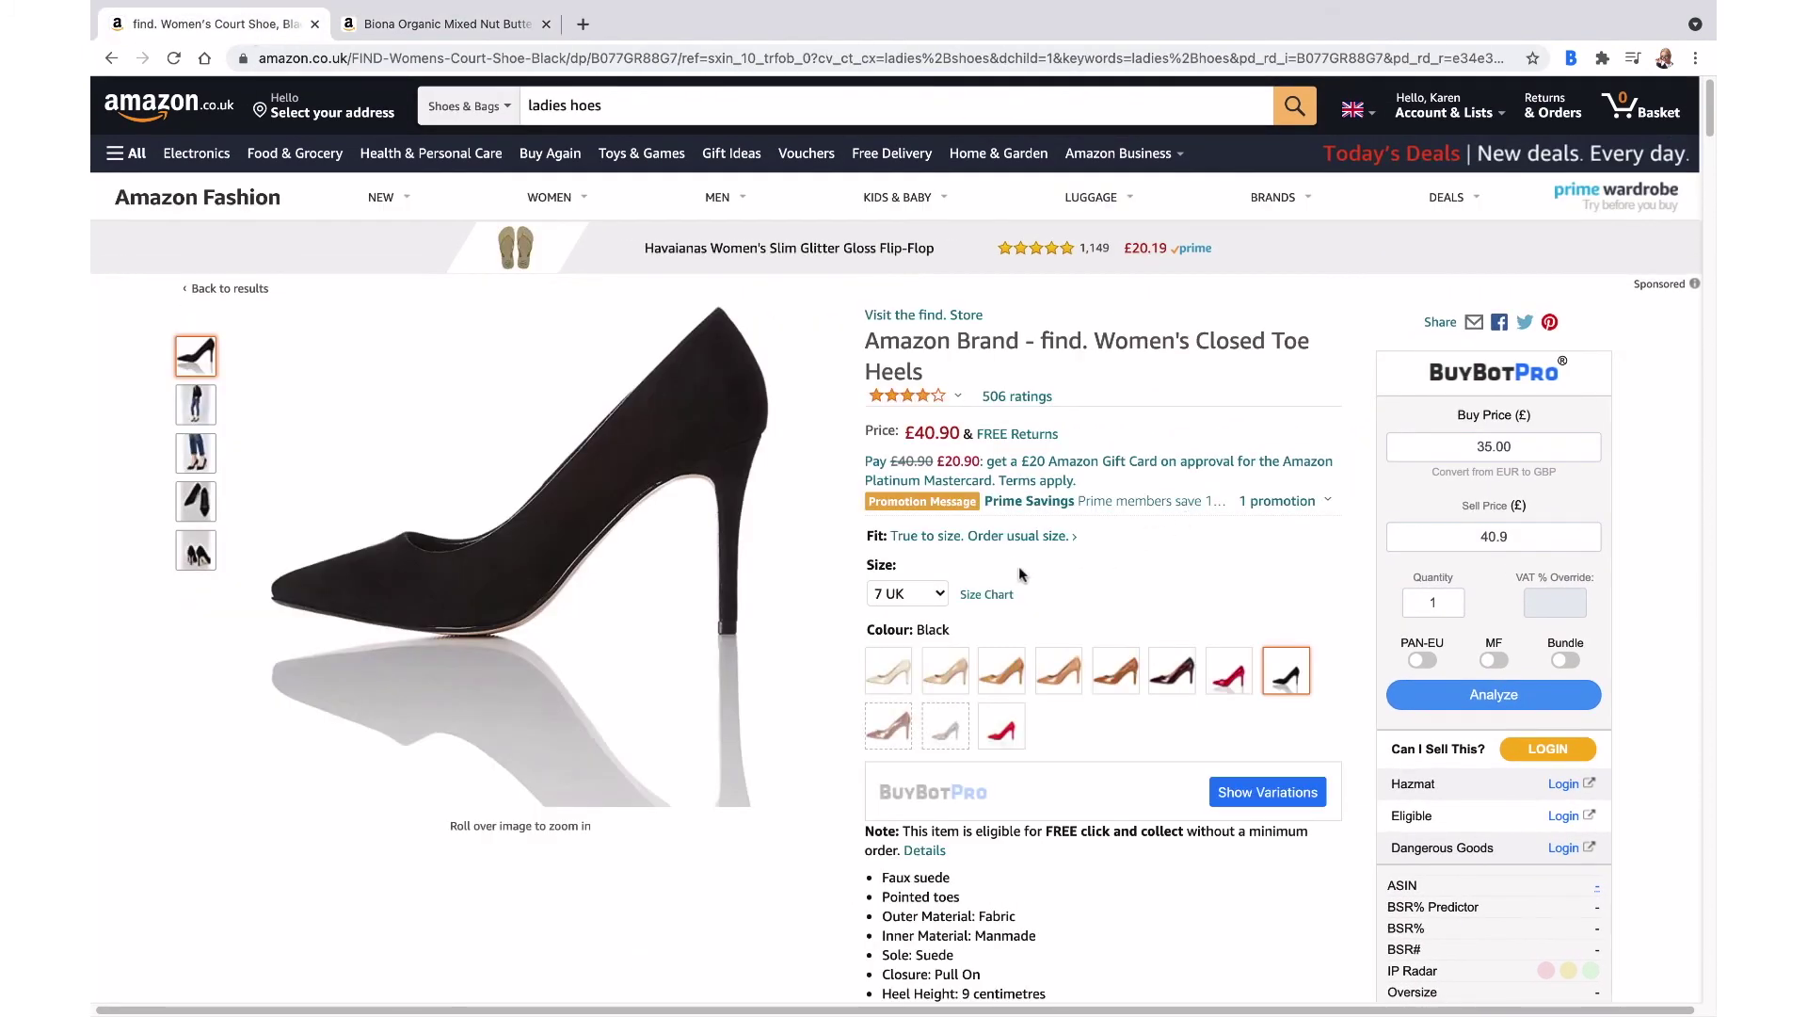
- Show all 54 shoe variations sorted by Review %, led by Black 4 UK at 8.24%
scroll(1158, 638, down, 1)
click(1259, 668)
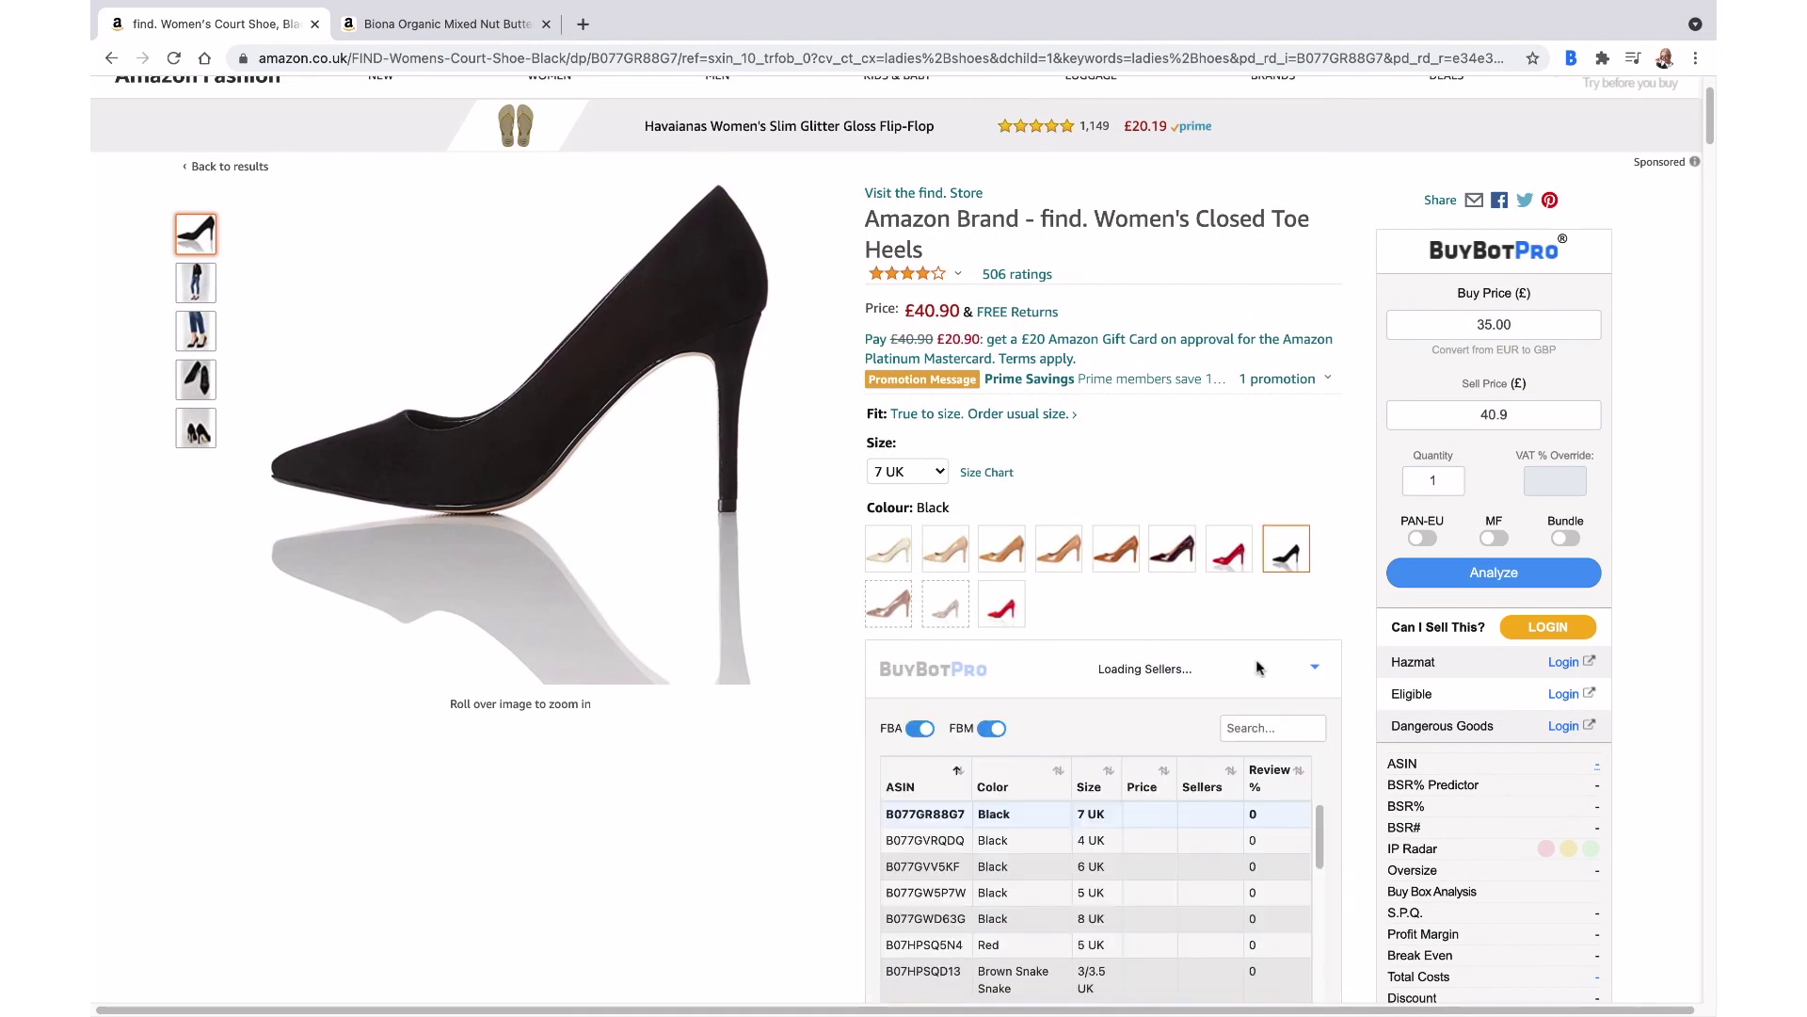
click(1299, 784)
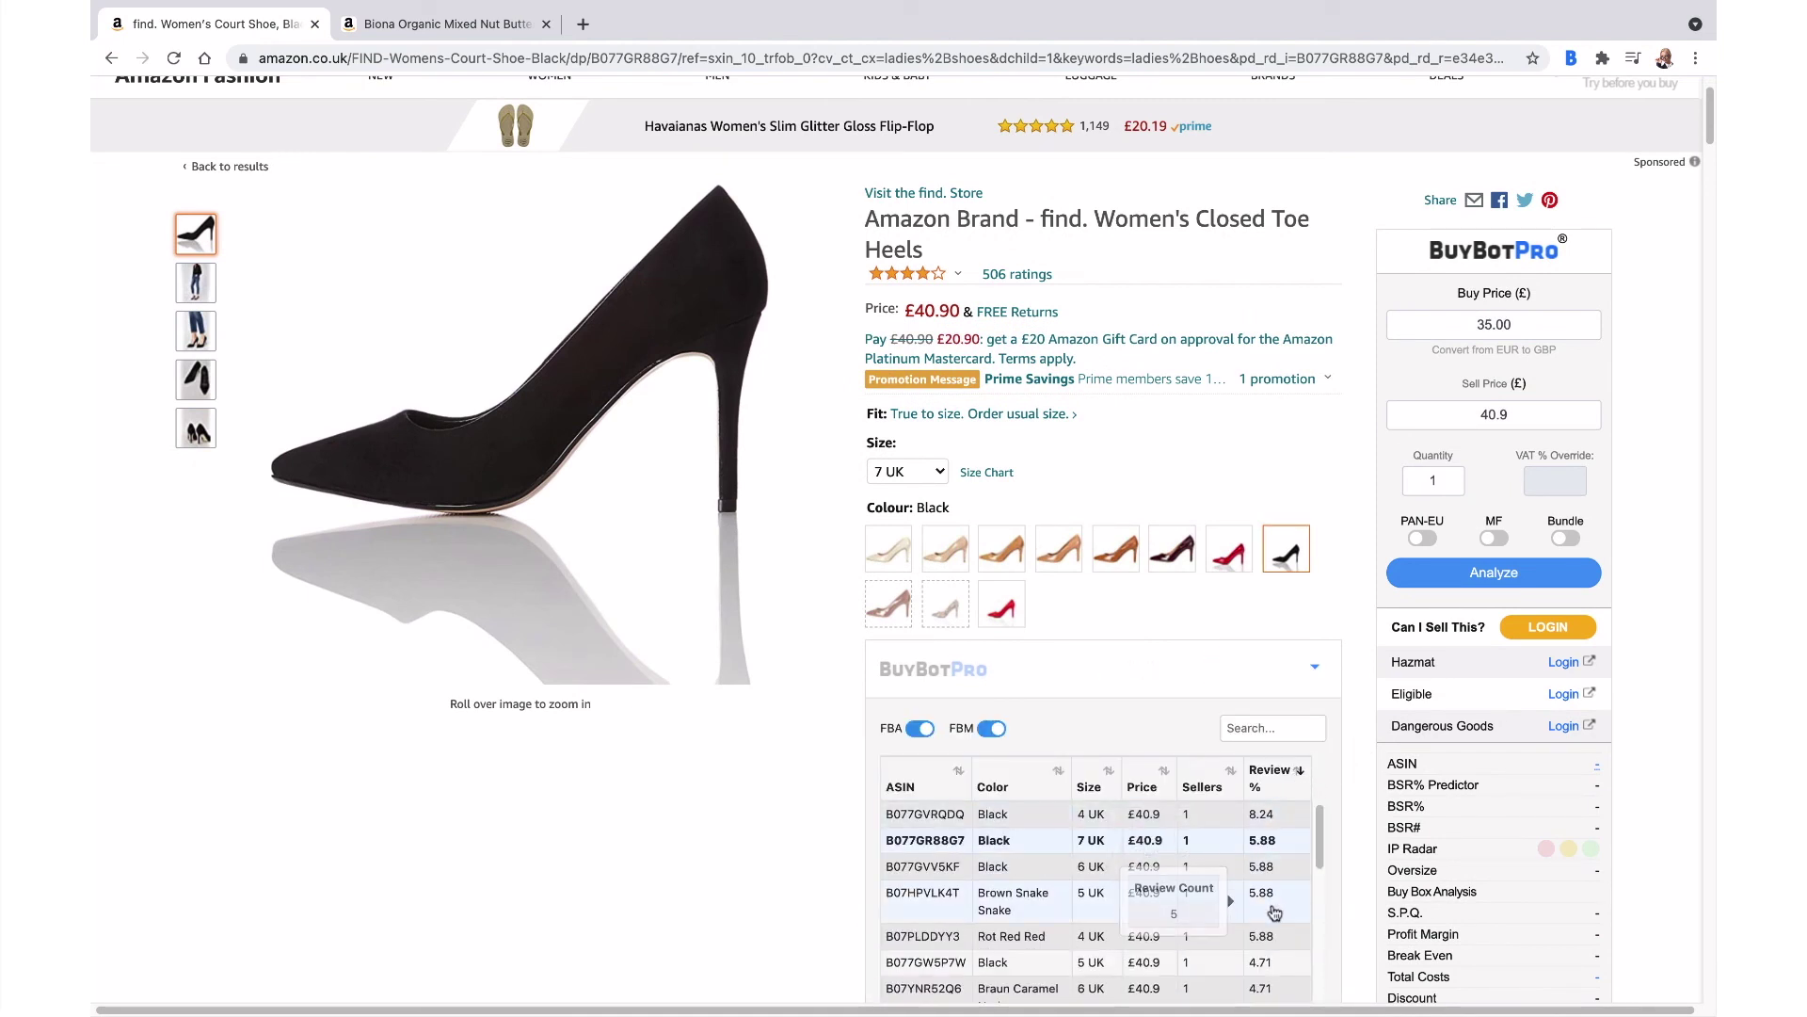
scroll(1273, 911, down, 5)
scroll(1525, 838, down, 4)
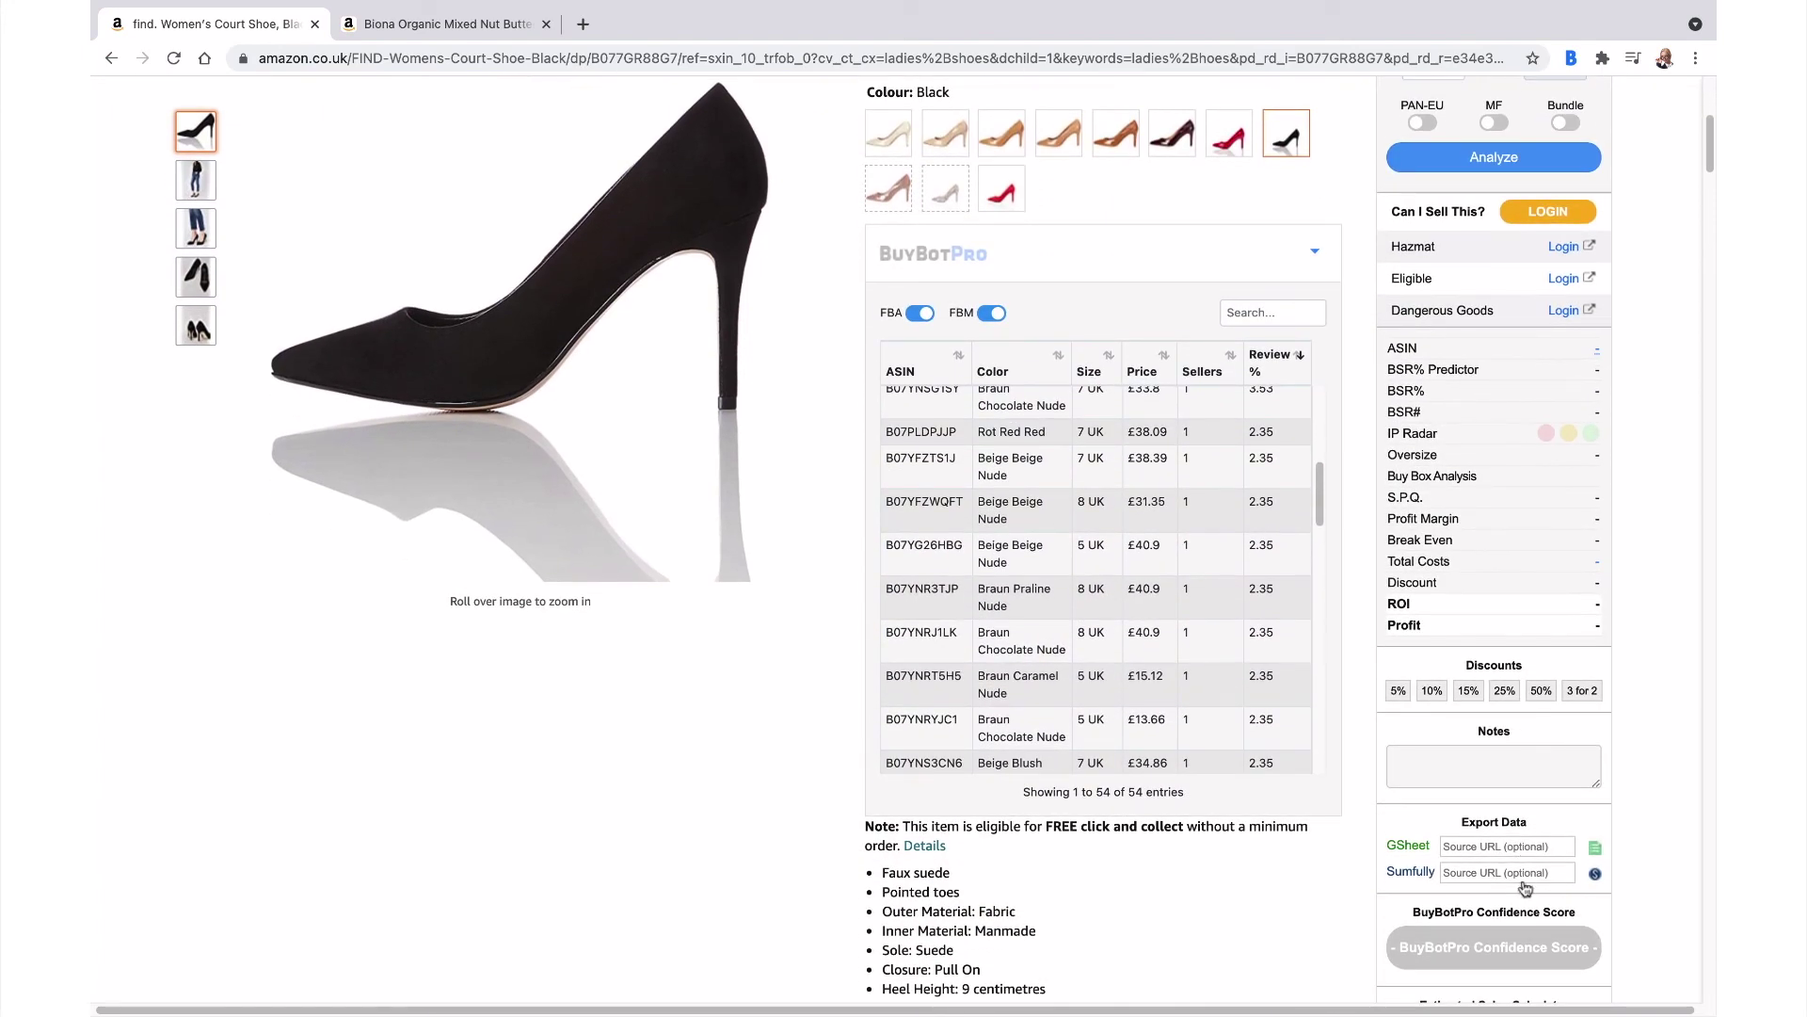
scroll(1525, 873, down, 3)
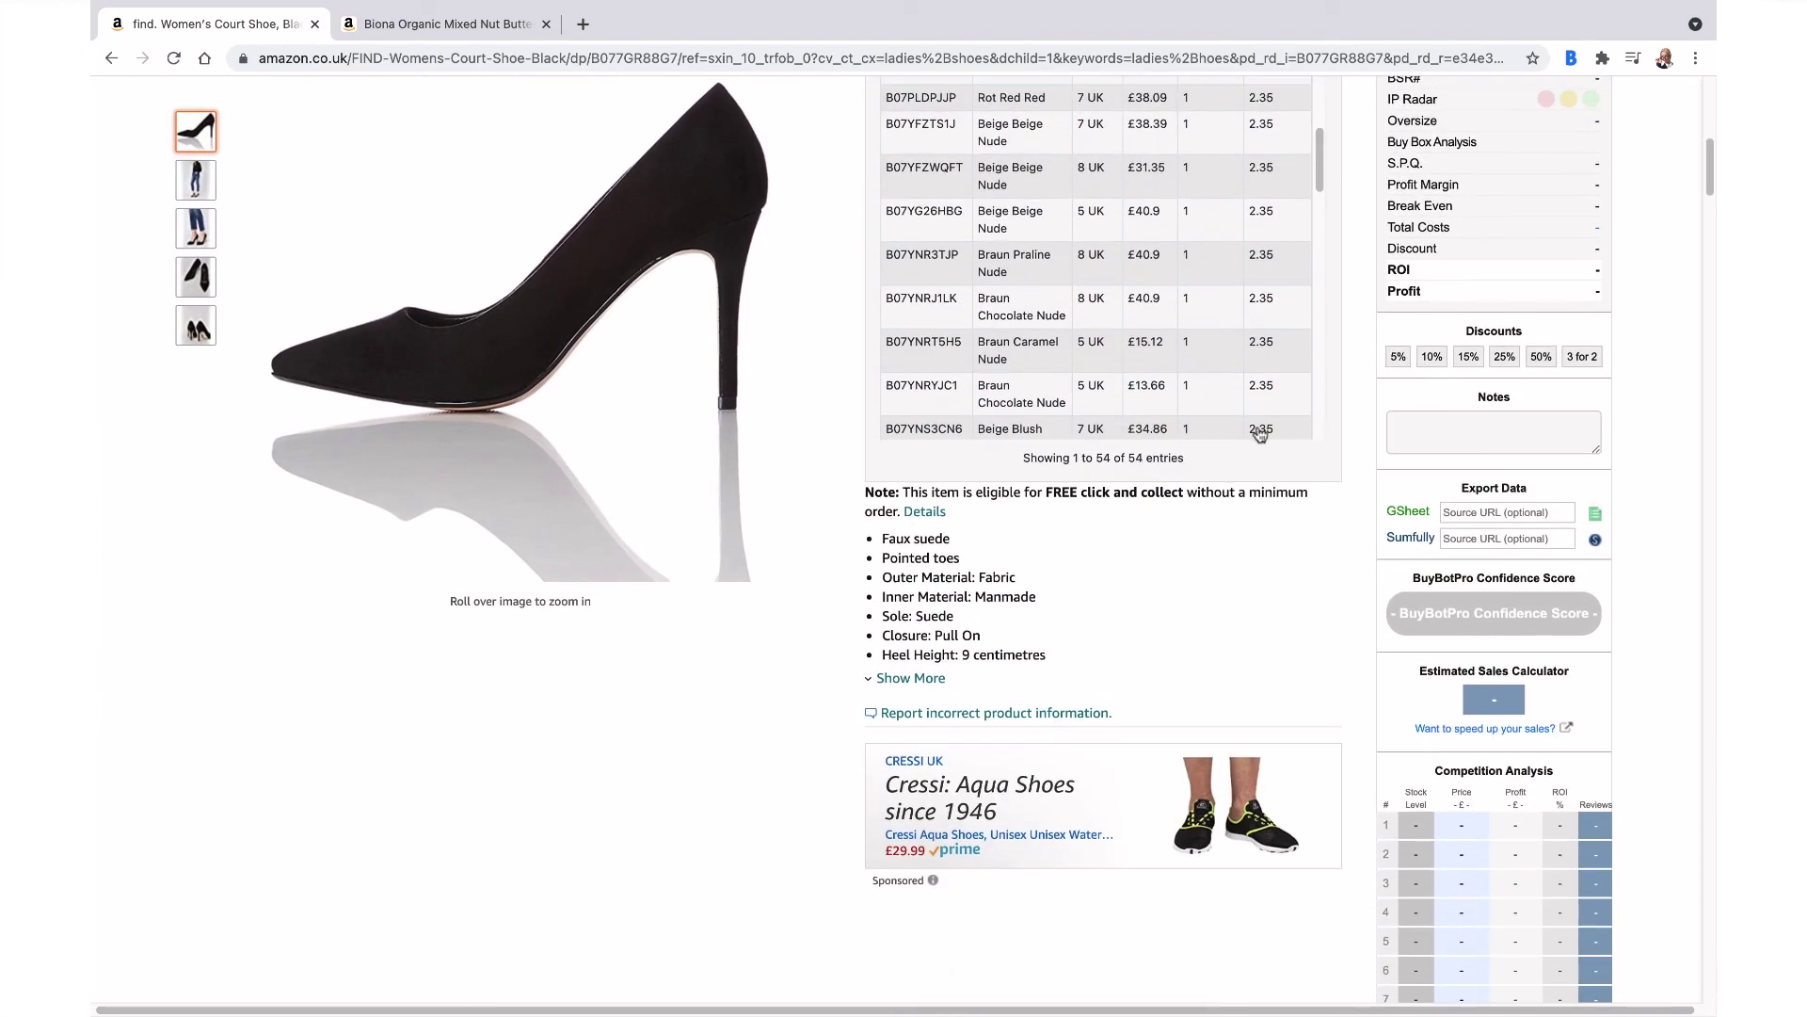
scroll(1215, 263, up, 10)
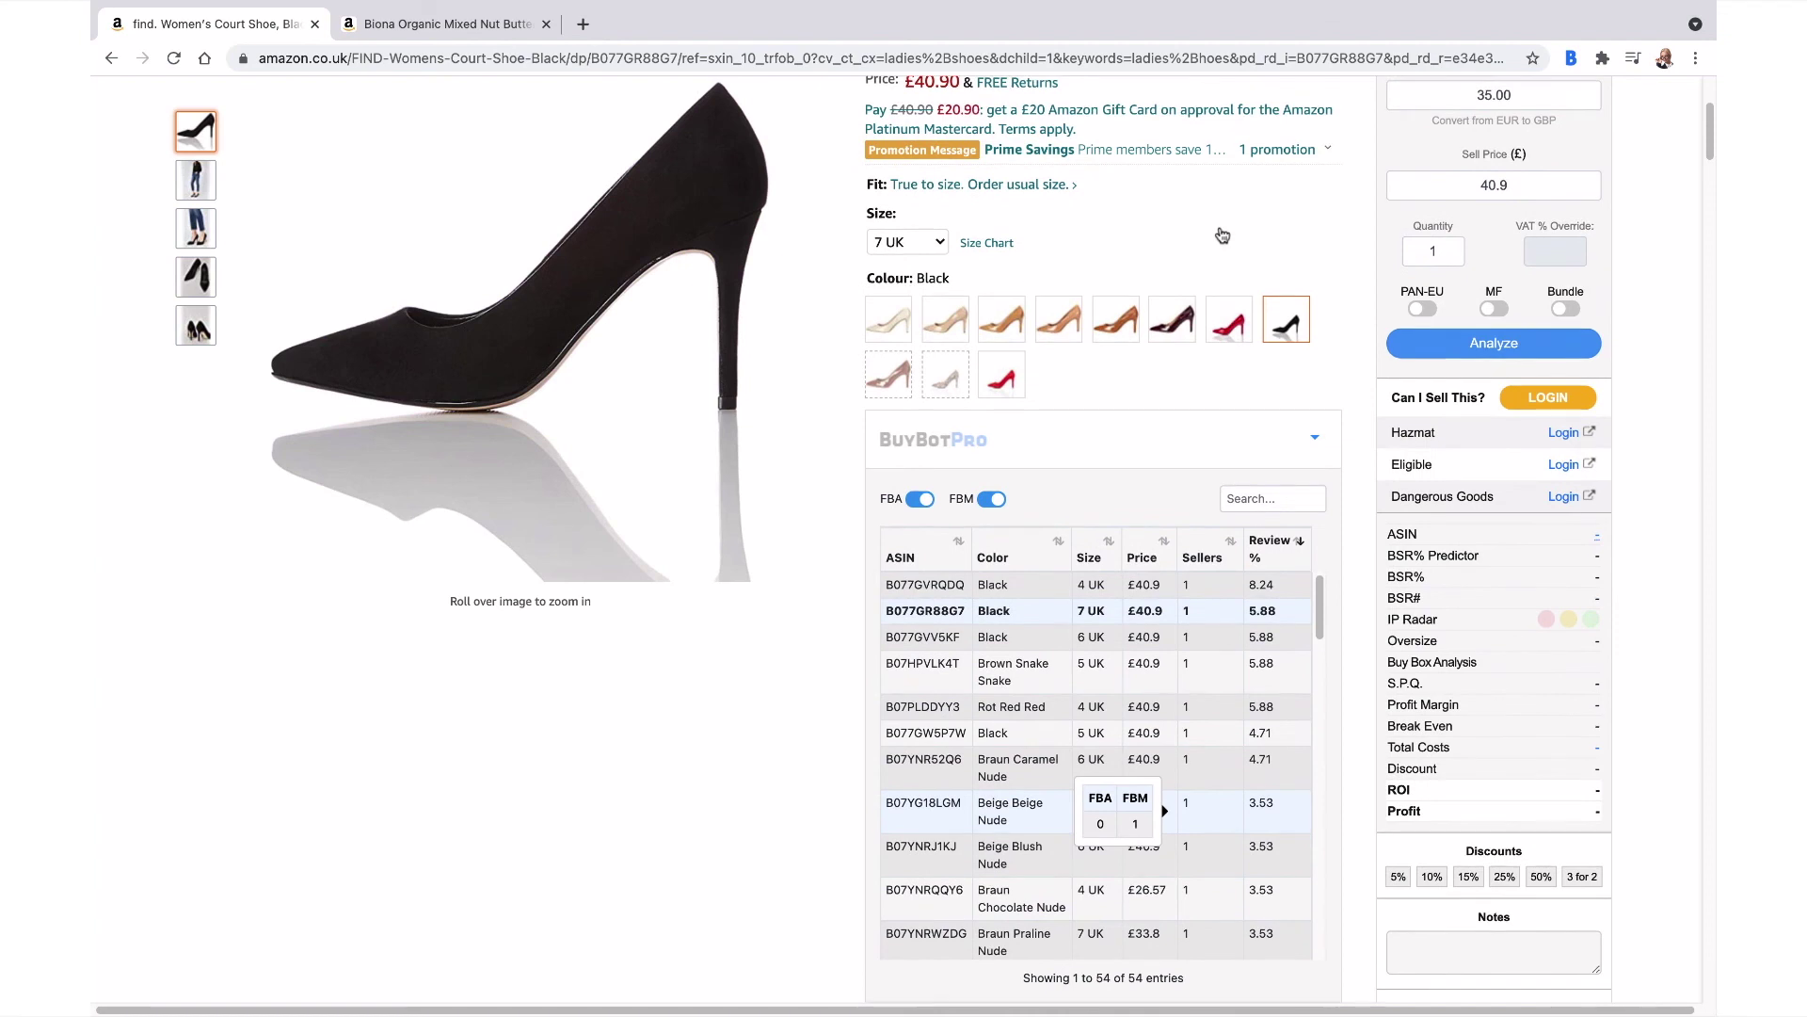
scroll(1222, 235, up, 2)
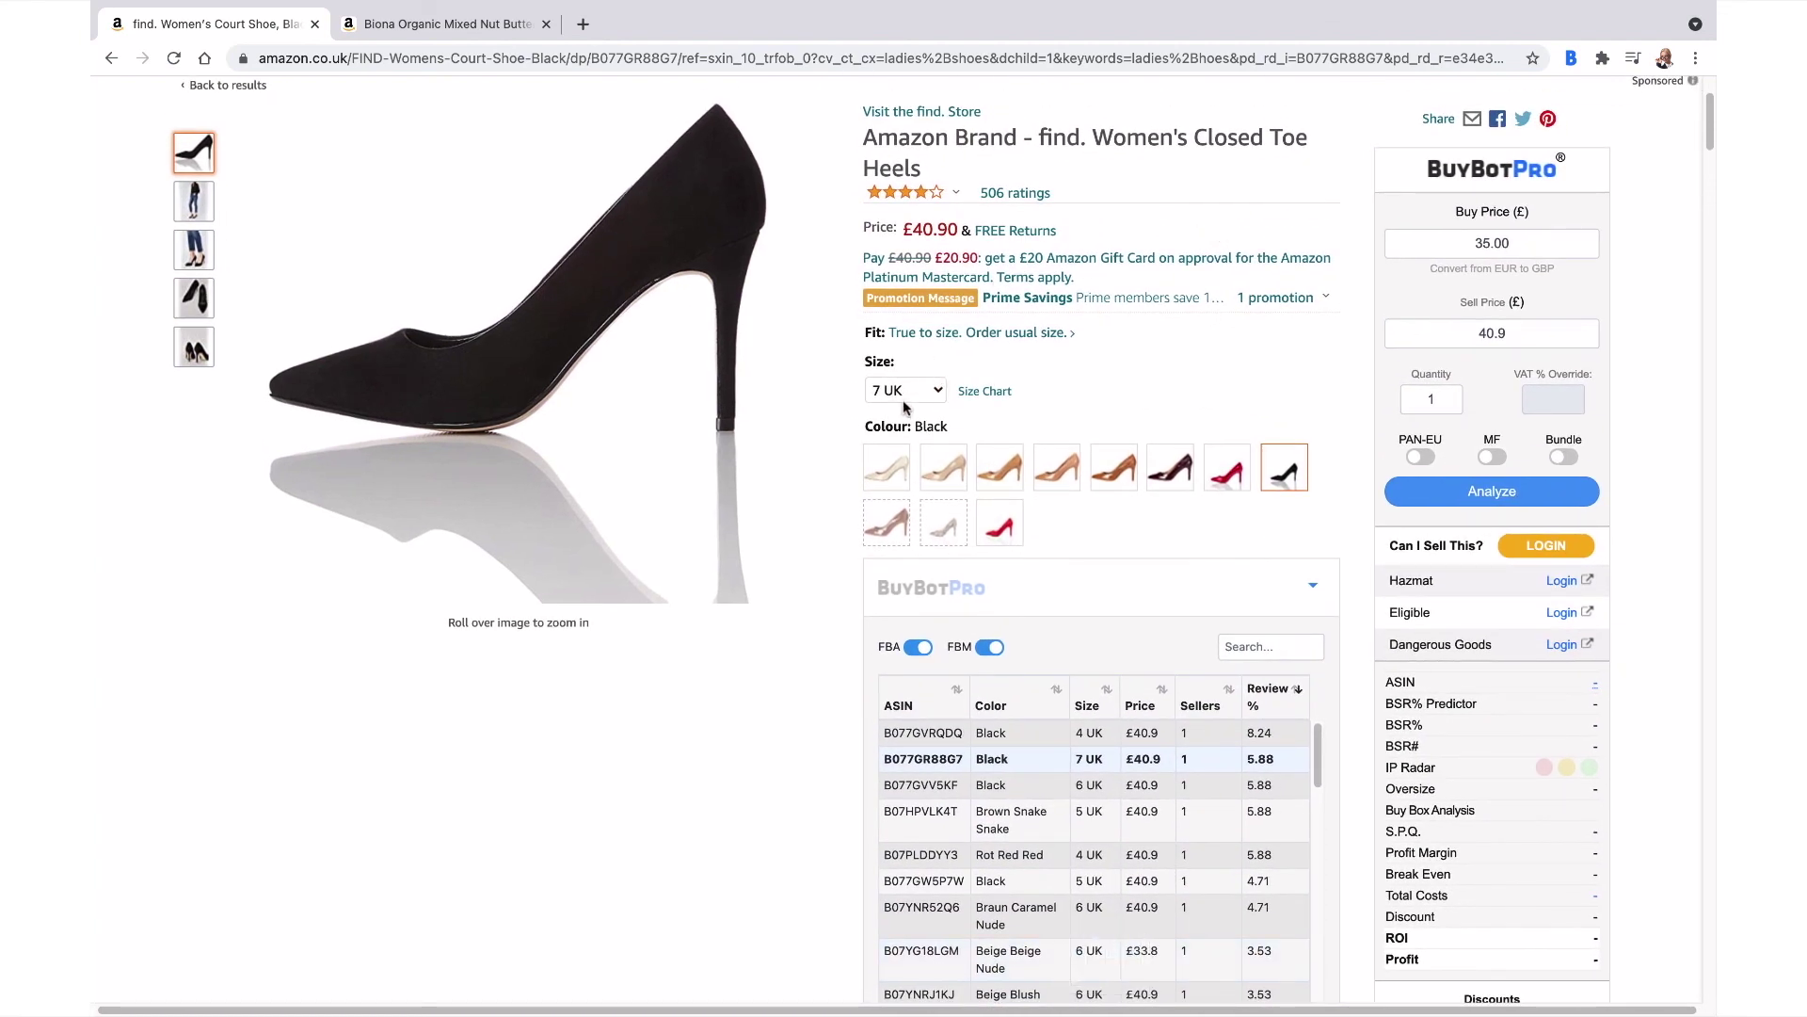